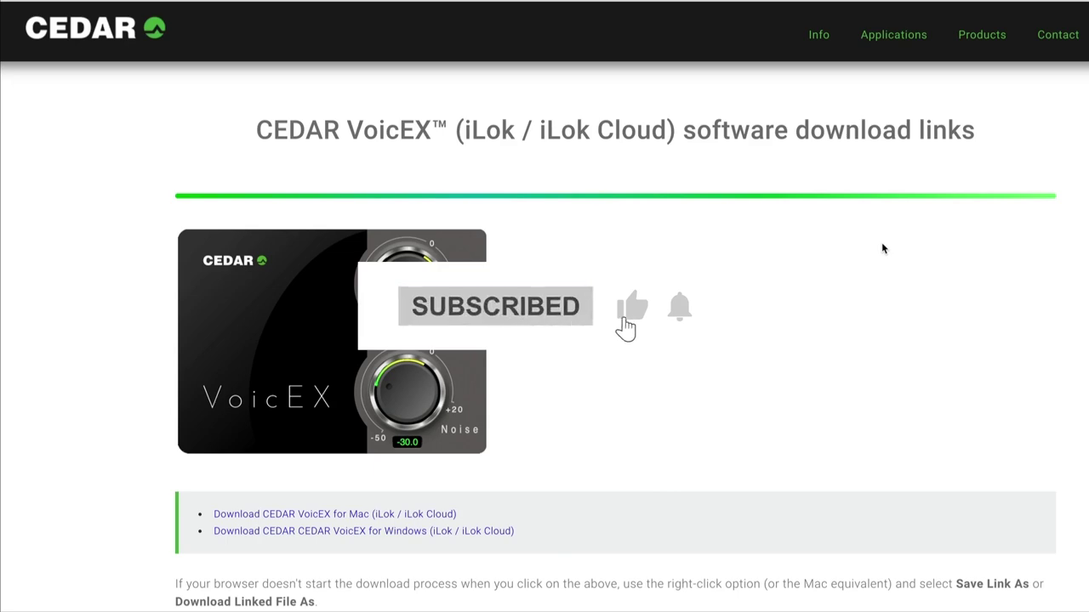
Look through the CEDAR website's applications, products and contact sections, including the plug-in, hardware and forensic system listings.
scroll(883, 248, down, 10)
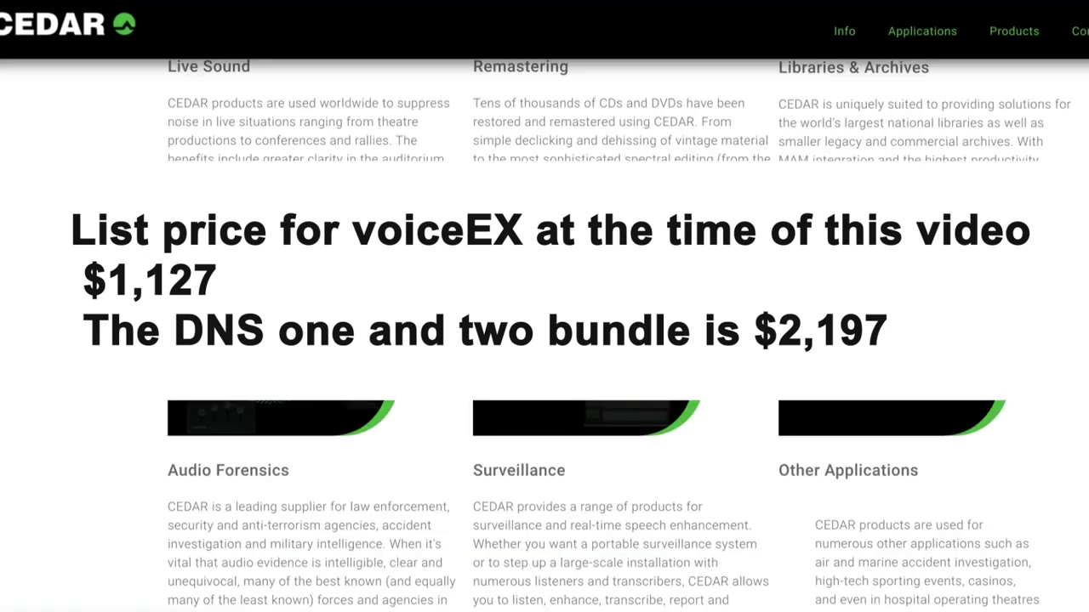
scroll(544, 341, up, 10)
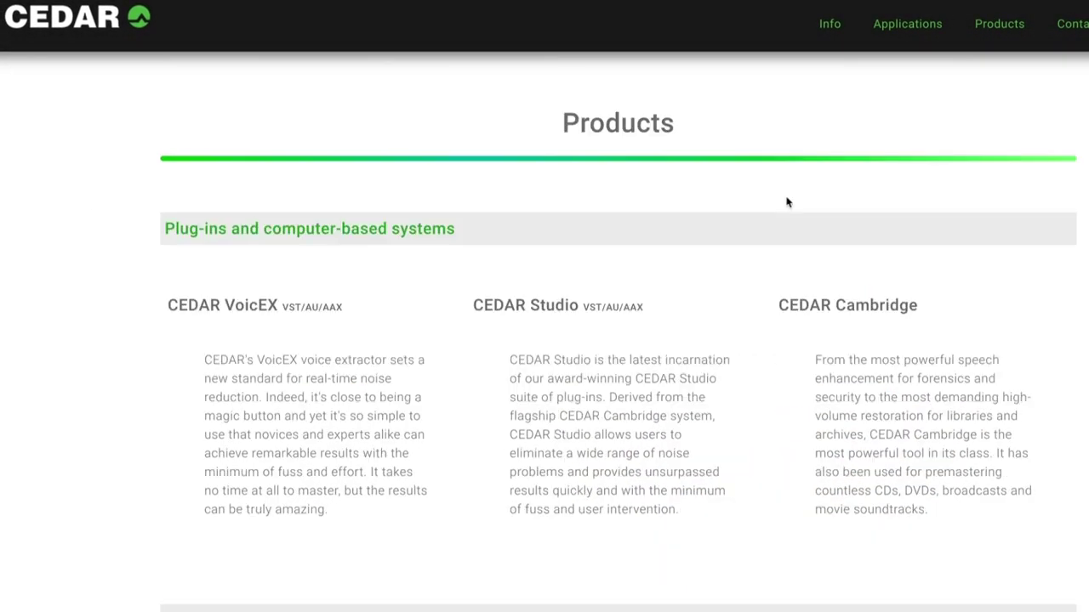
scroll(786, 202, down, 15)
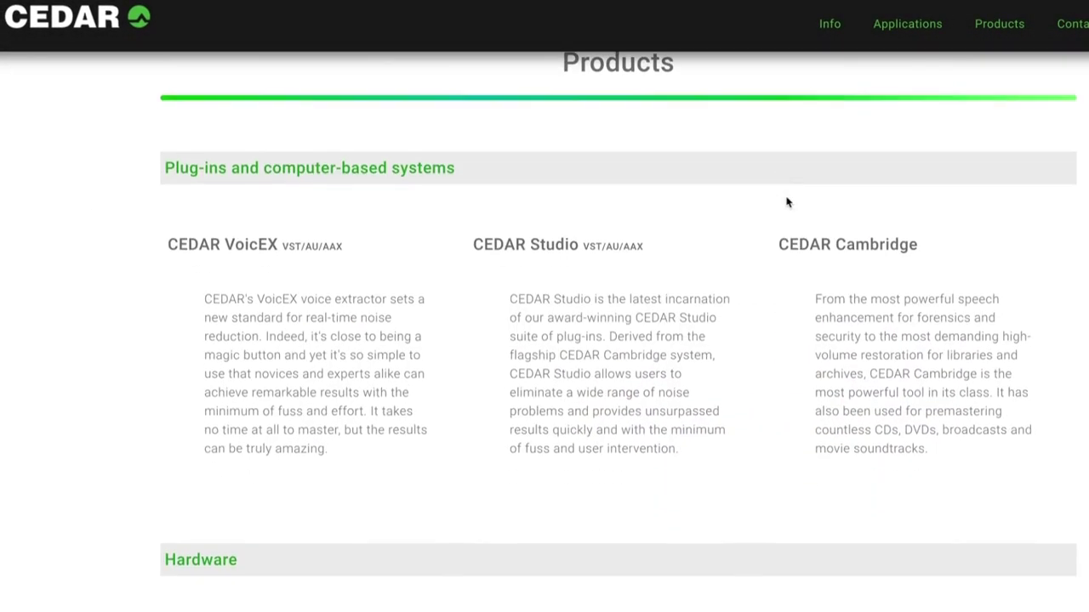
scroll(787, 201, down, 5)
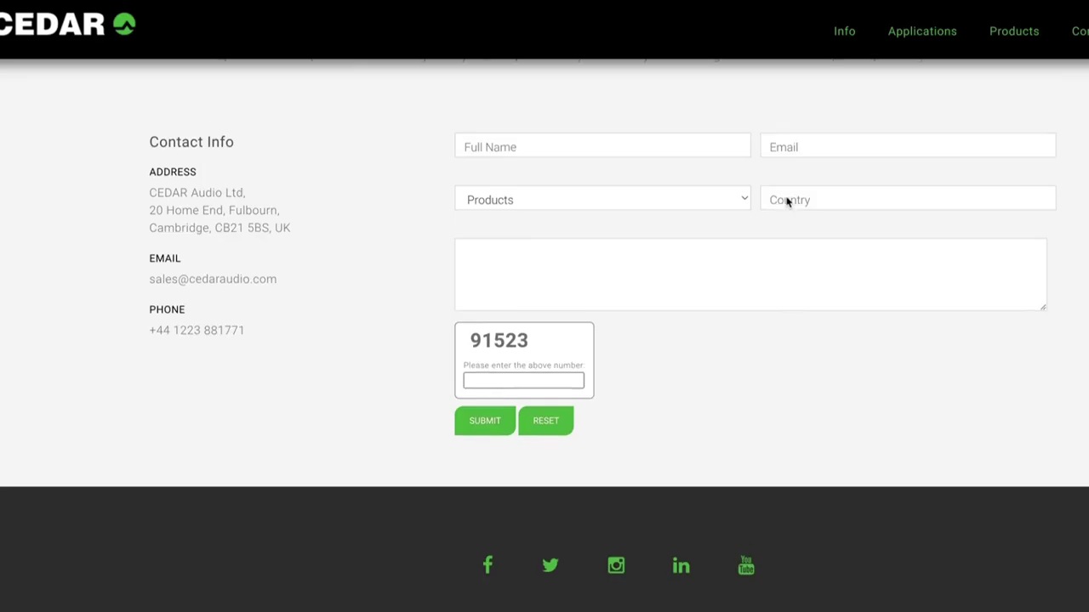
scroll(785, 199, up, 1)
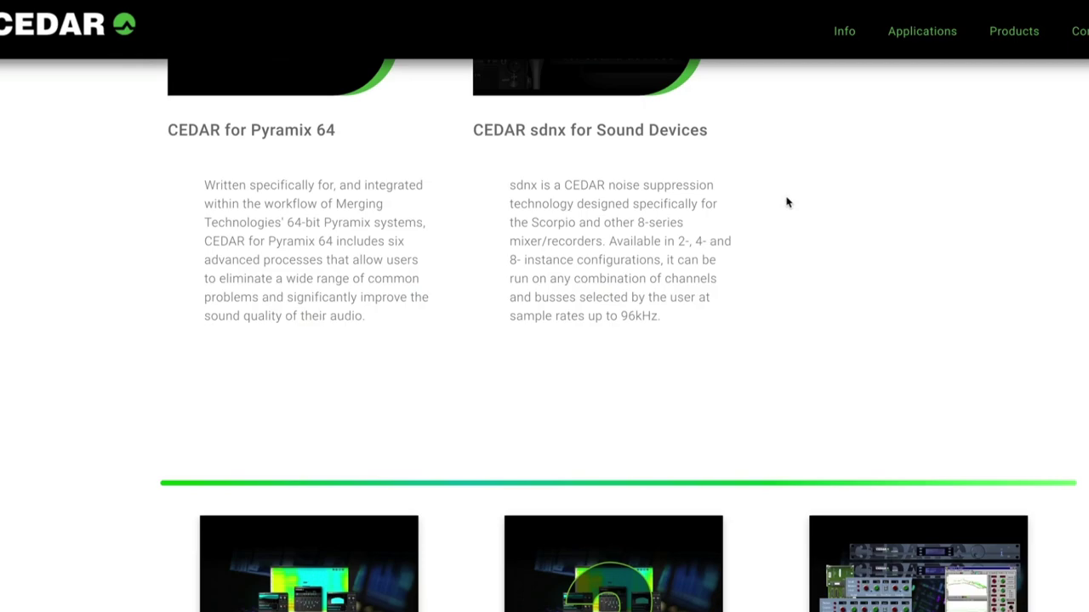
scroll(787, 201, up, 12)
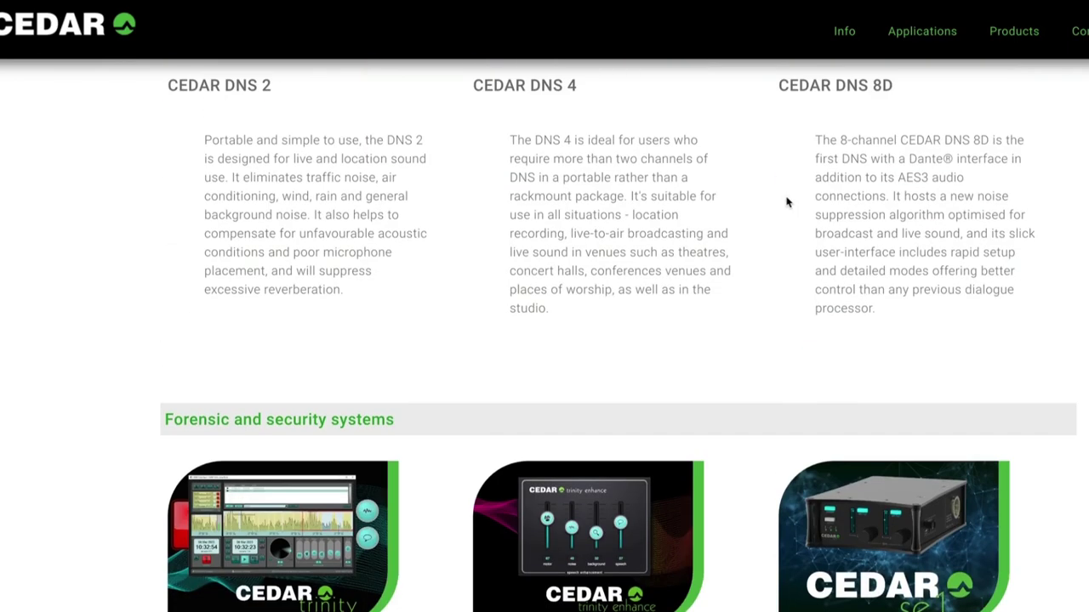
scroll(787, 203, up, 6)
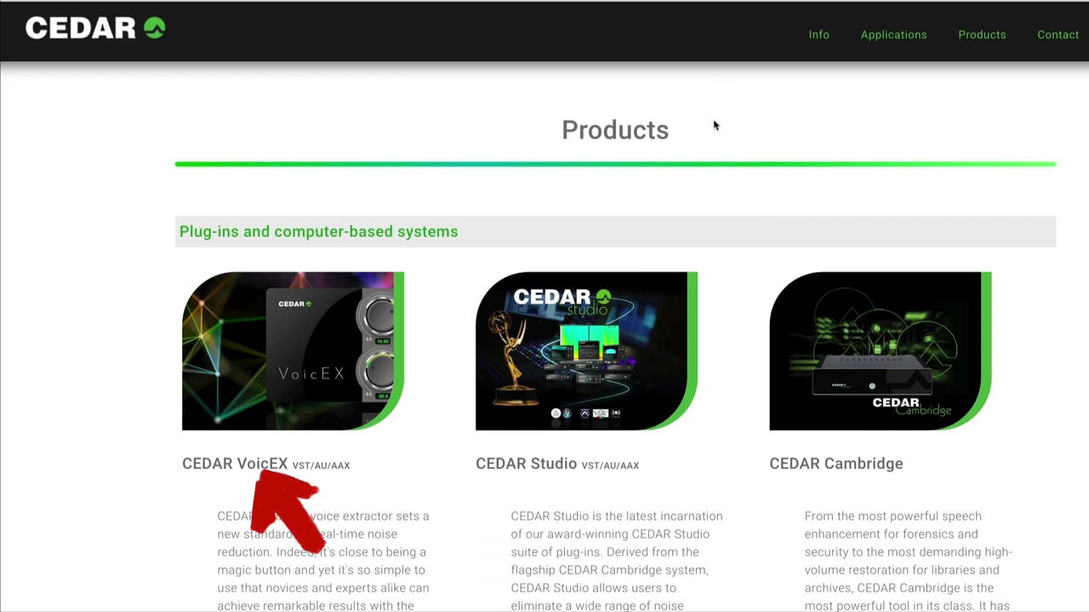
Open CEDAR VoicEX from the plug-ins and computer-based systems products and view its software download links.
scroll(709, 128, down, 2)
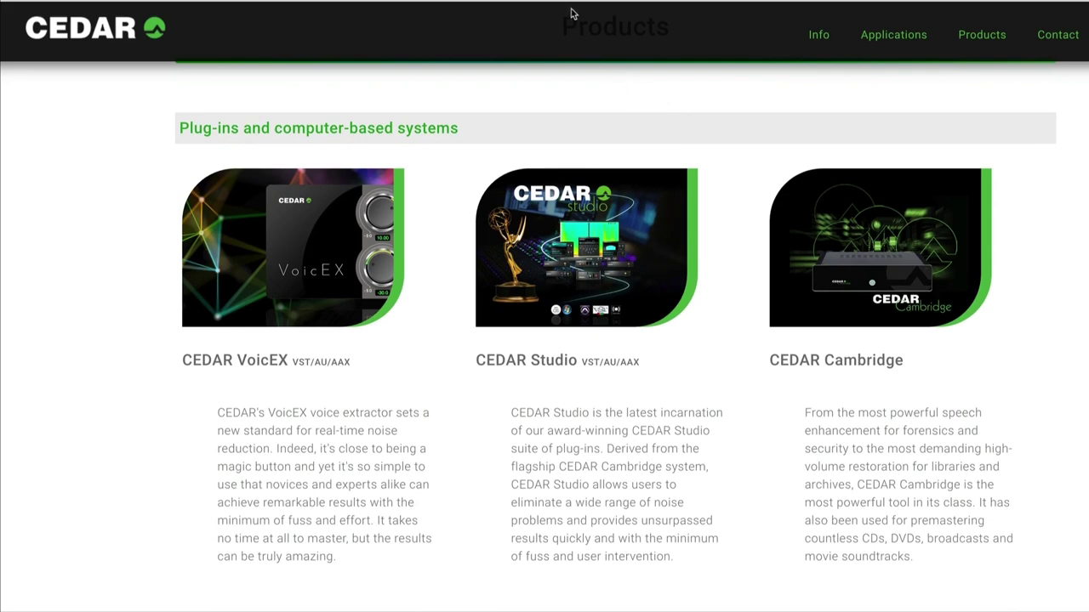
click(360, 299)
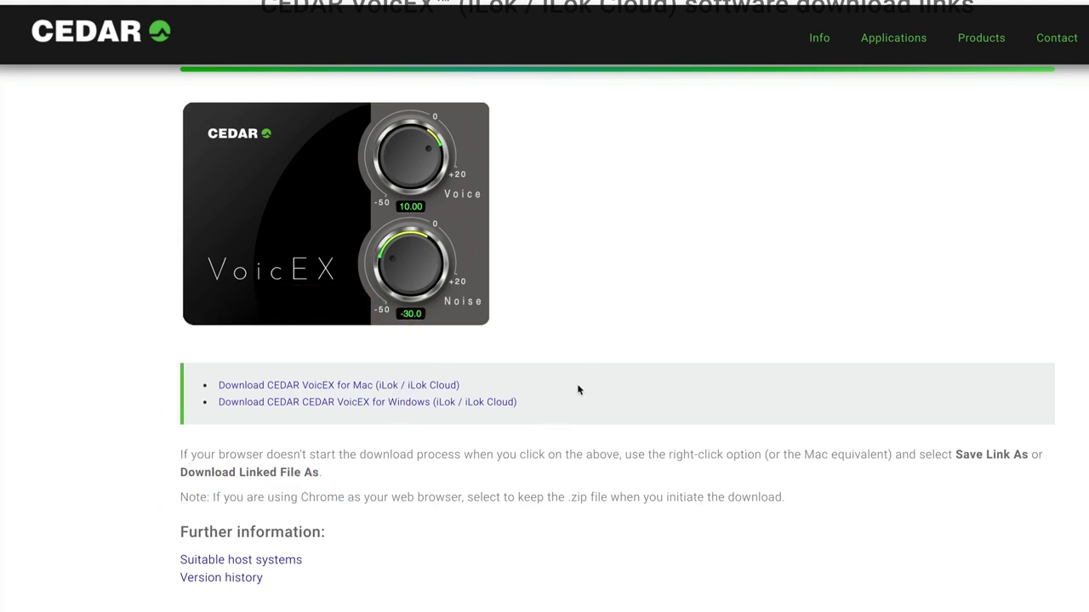
scroll(578, 389, up, 1)
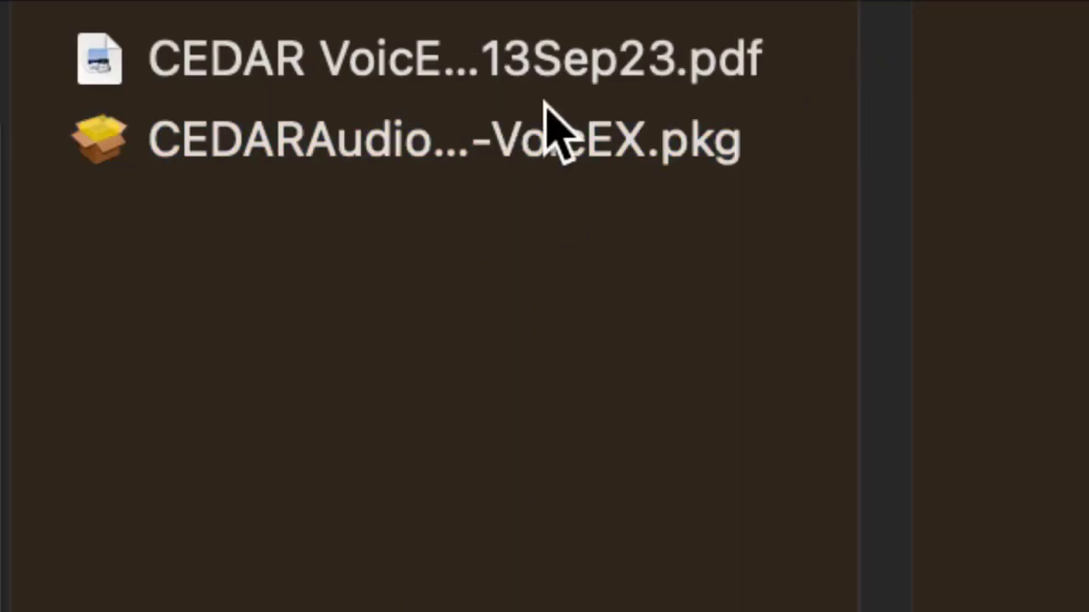
Open the CEDAR VoicEX PDF manual and read its getting started, Mac and PC installation, tutorial and controls sections.
double_click(533, 58)
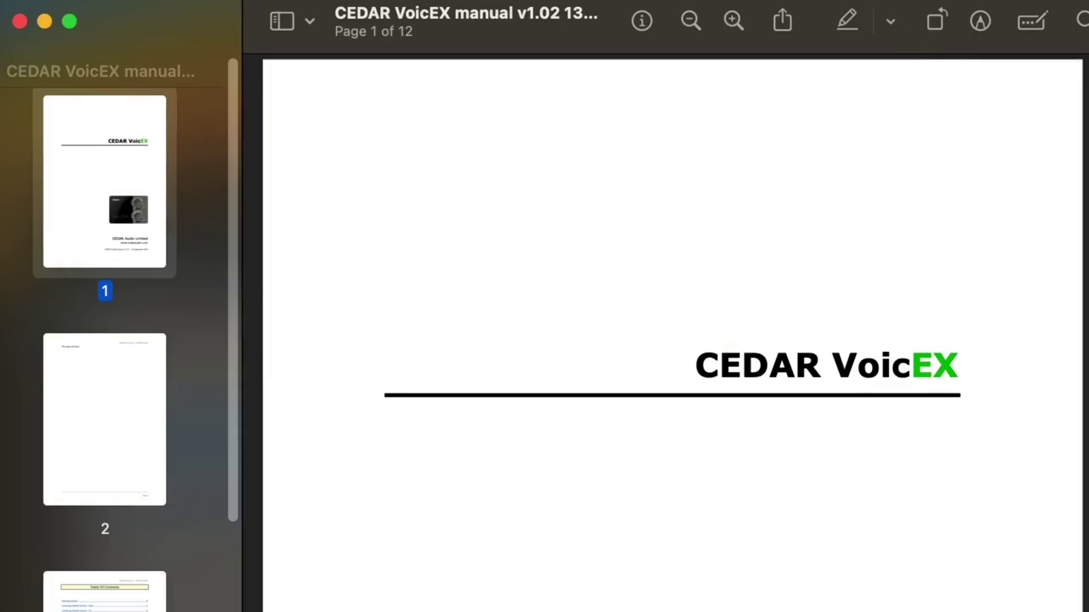
scroll(672, 340, down, 20)
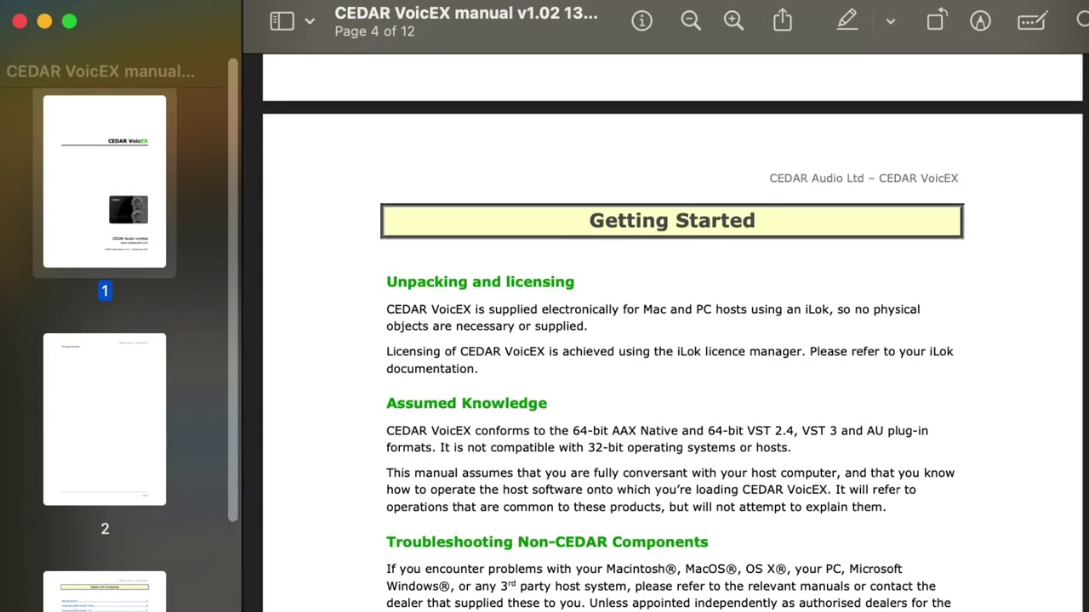
scroll(672, 341, down, 15)
scroll(672, 340, up, 5)
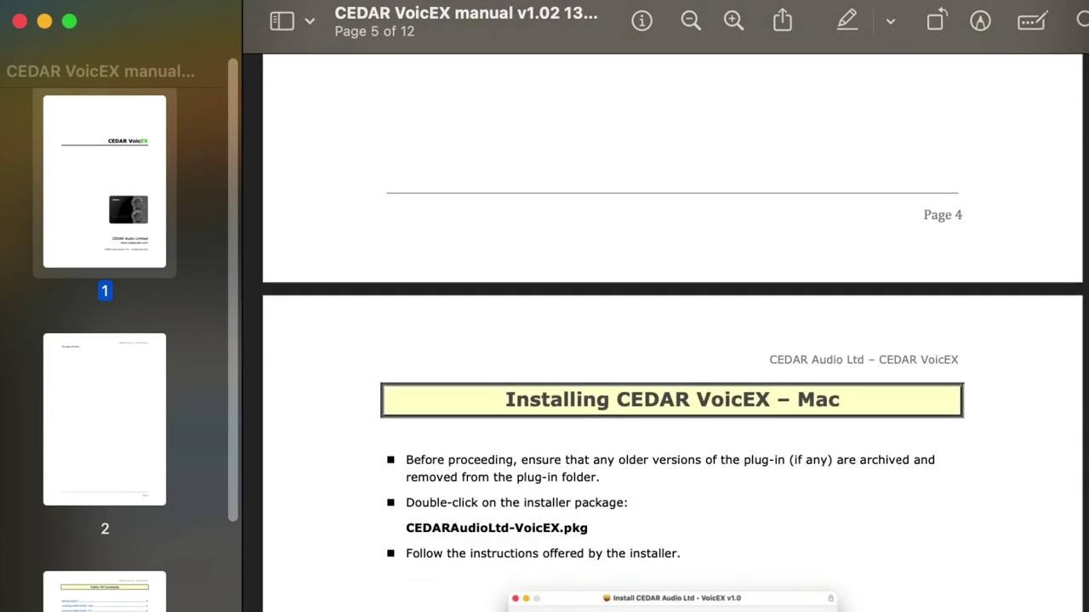
scroll(999, 548, down, 15)
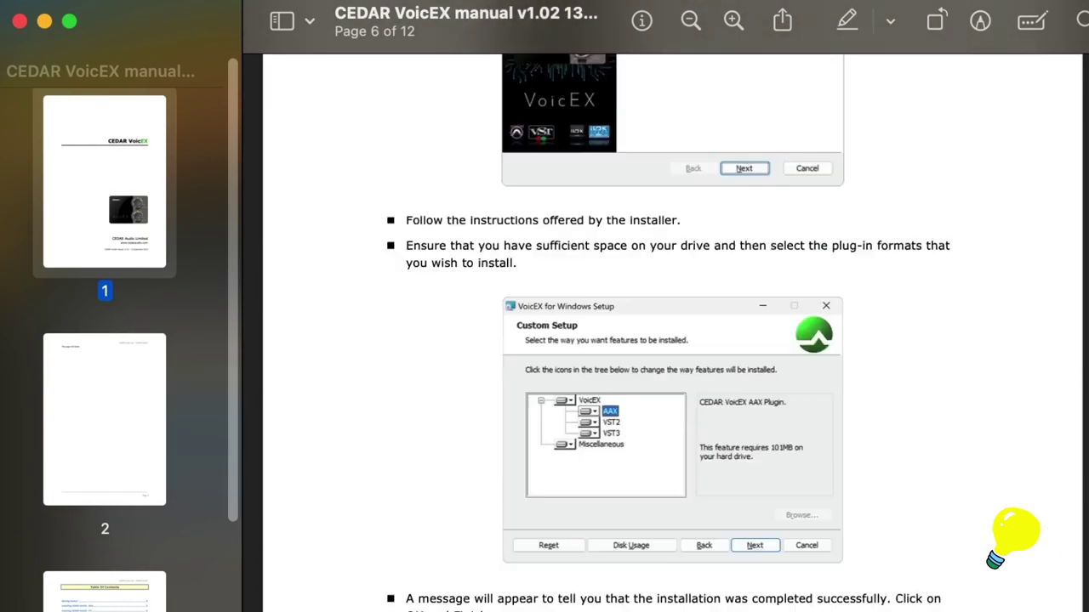
scroll(999, 549, down, 10)
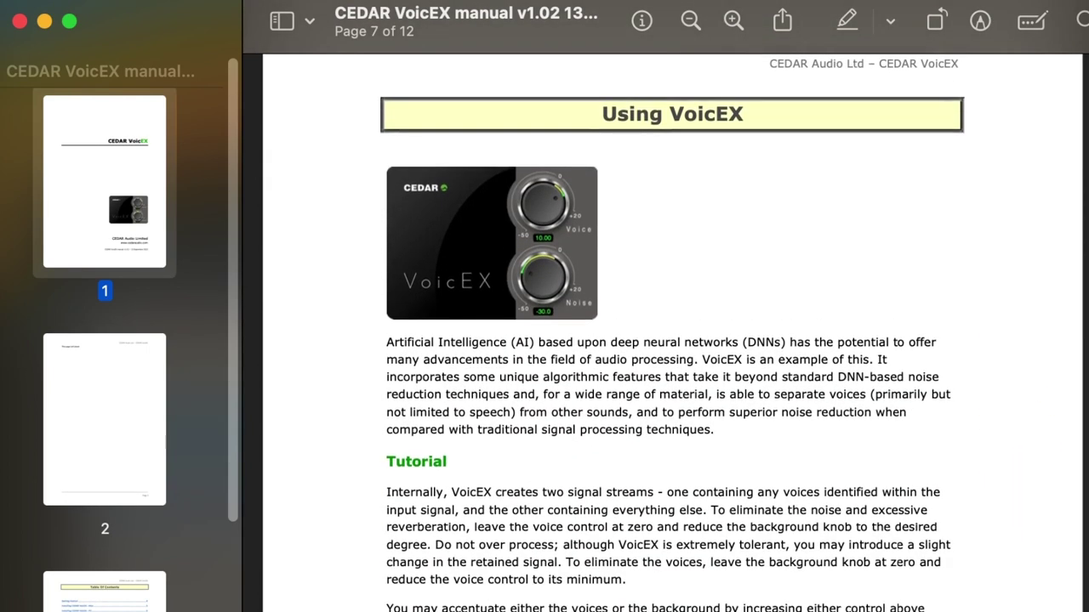
scroll(672, 341, down, 5)
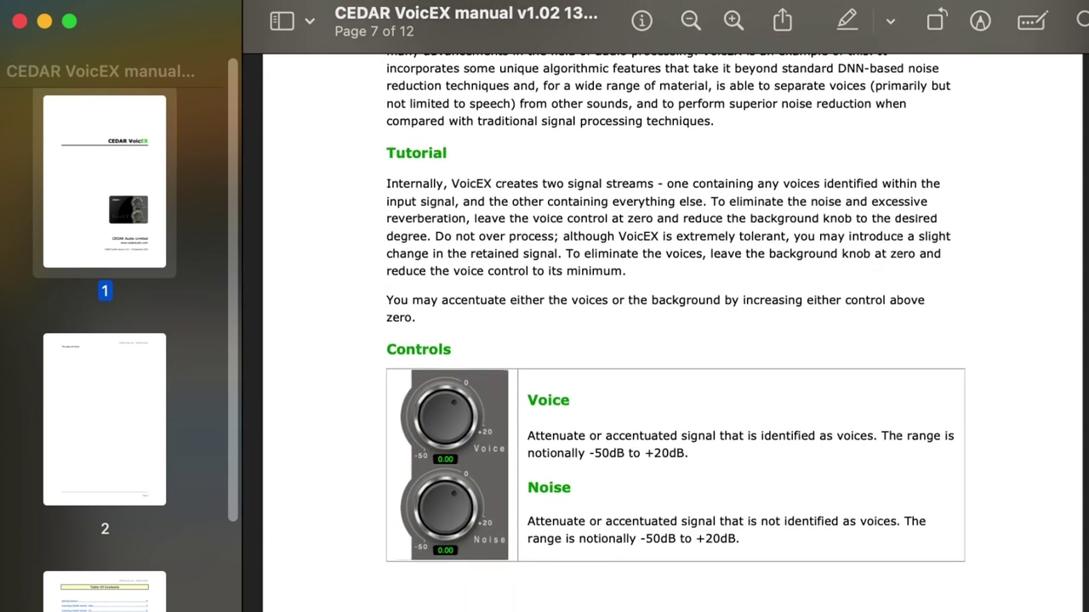
scroll(643, 559, down, 1)
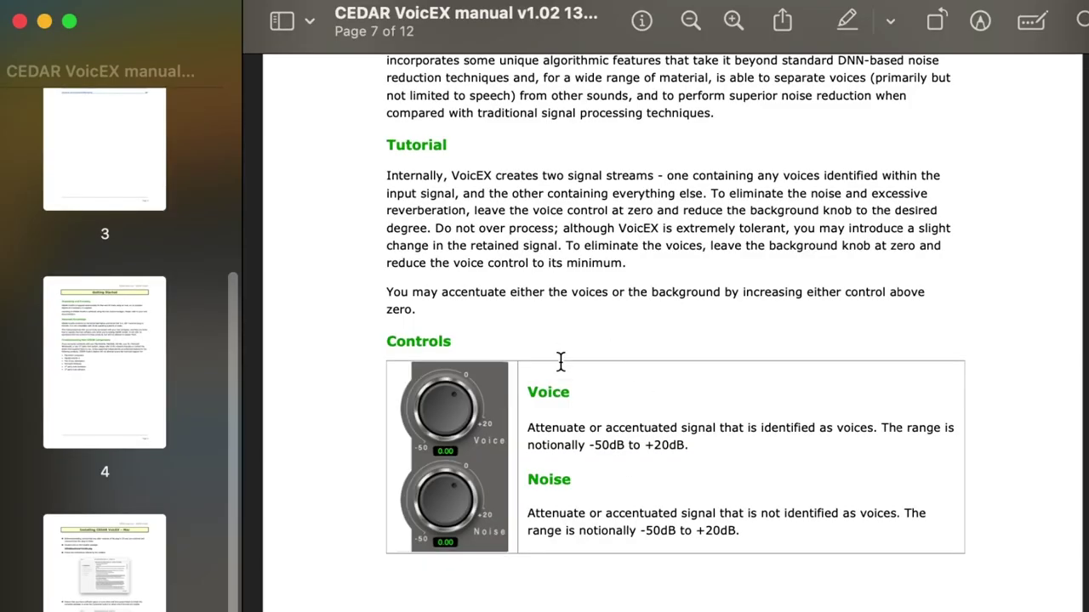
Examine the manual's contact and support information and its licence and limited warranty terms.
scroll(592, 450, down, 15)
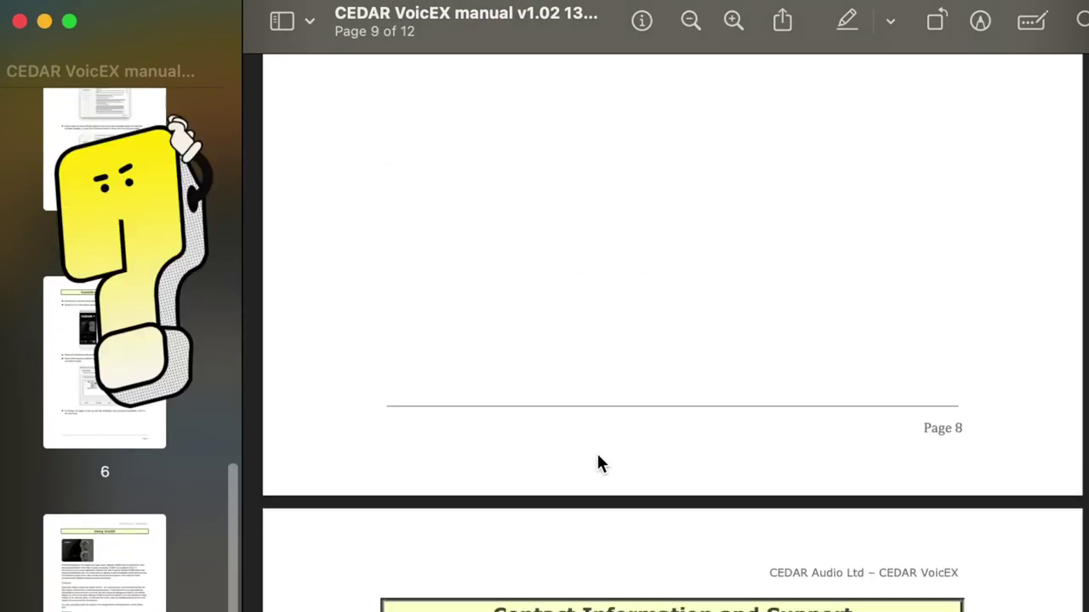
scroll(597, 463, down, 10)
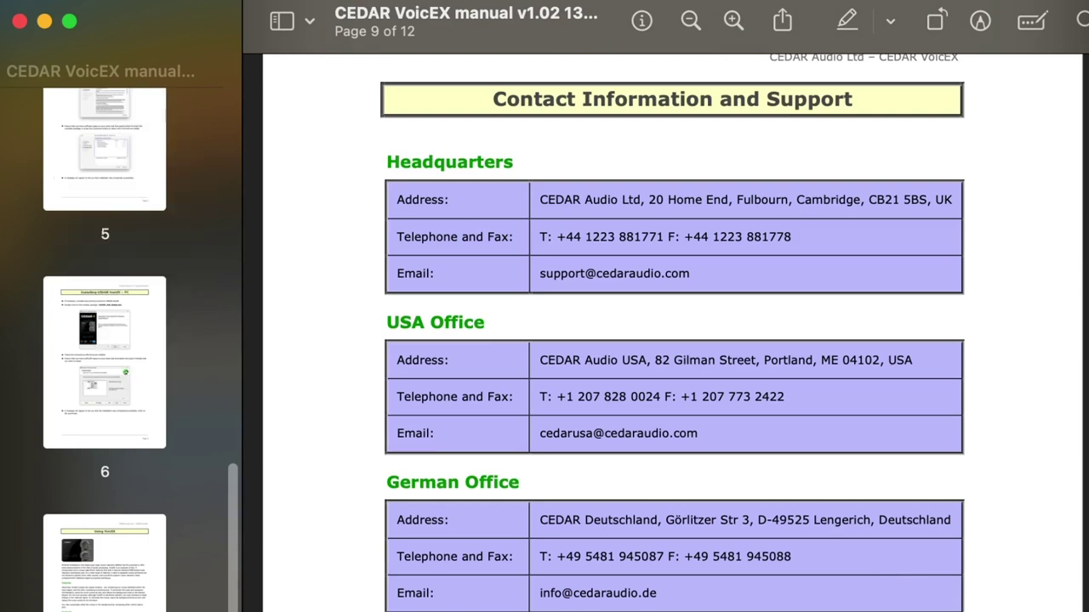
scroll(672, 340, up, 3)
scroll(672, 340, up, 2)
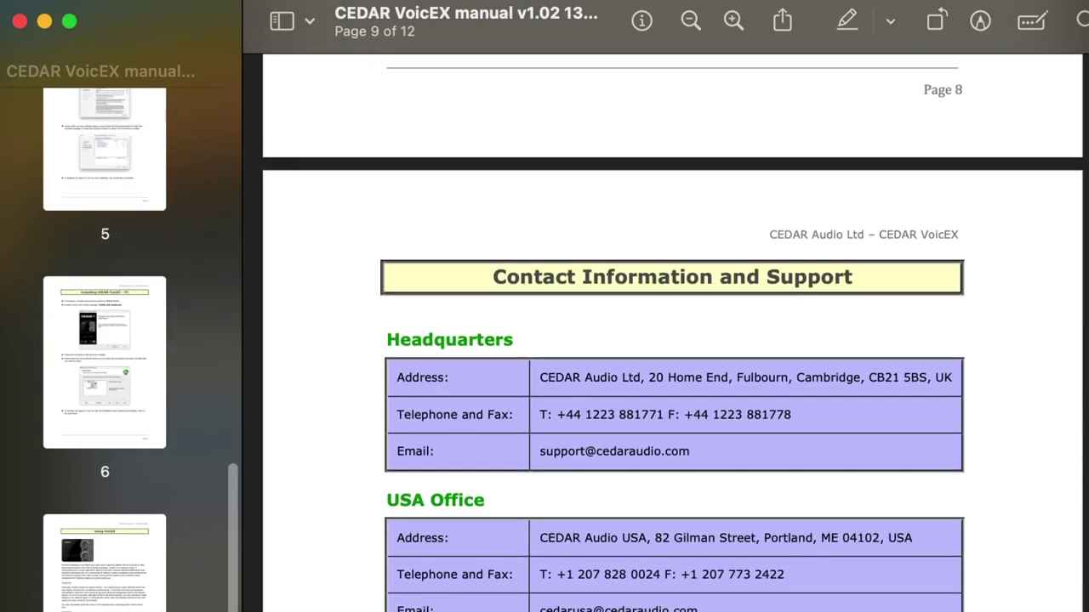
scroll(902, 585, down, 2)
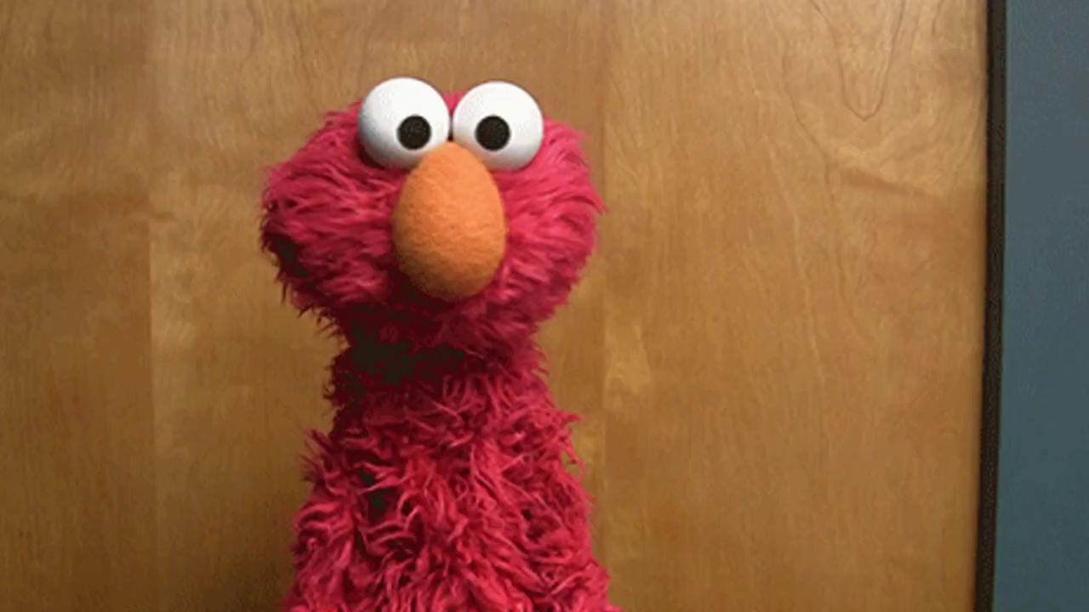
scroll(929, 580, down, 1)
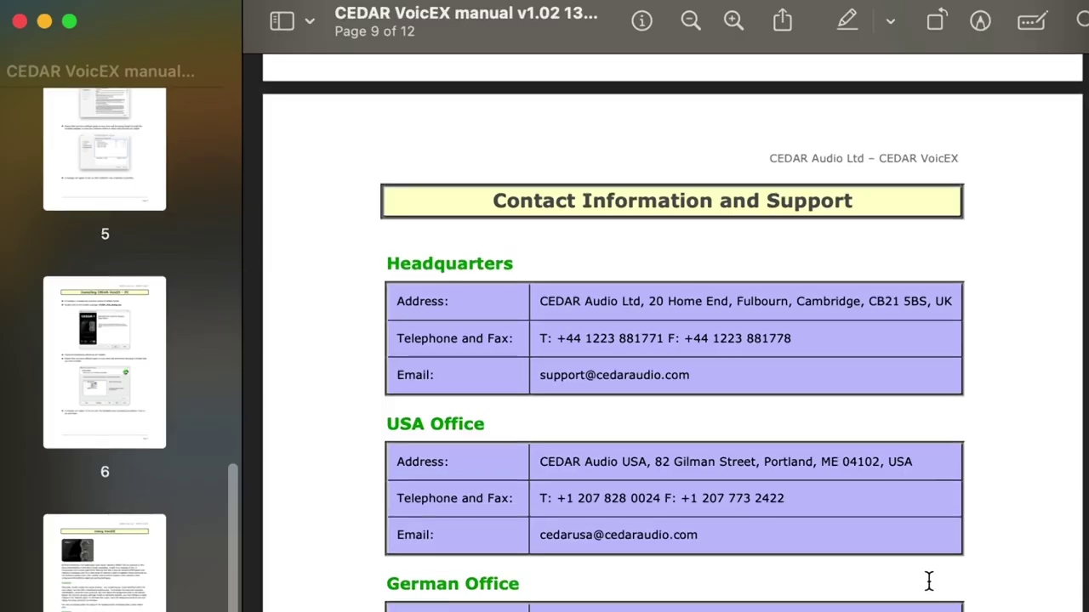
scroll(929, 580, down, 5)
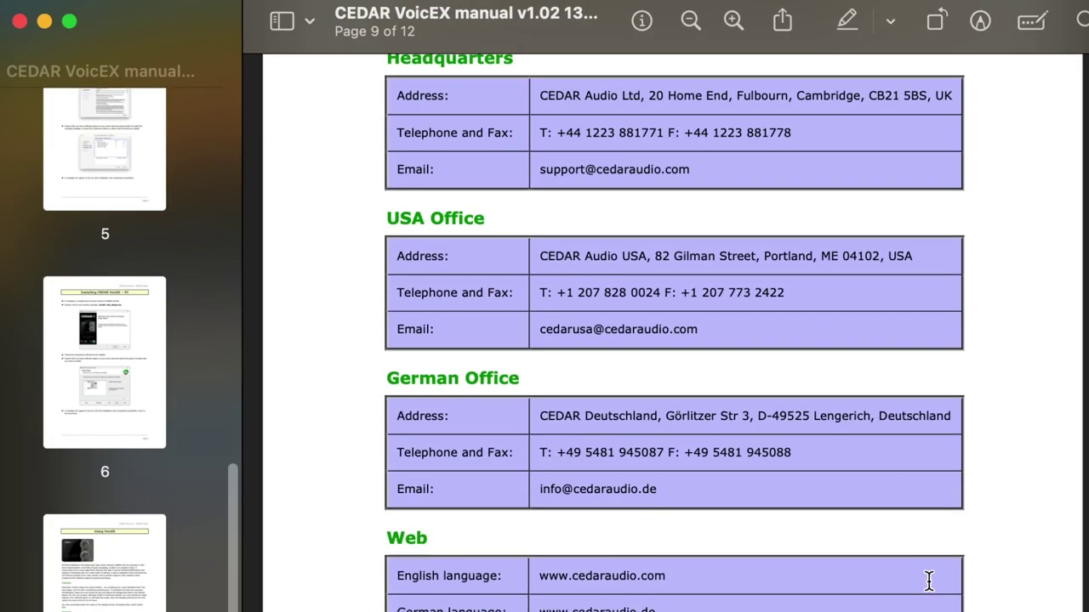
scroll(929, 580, down, 20)
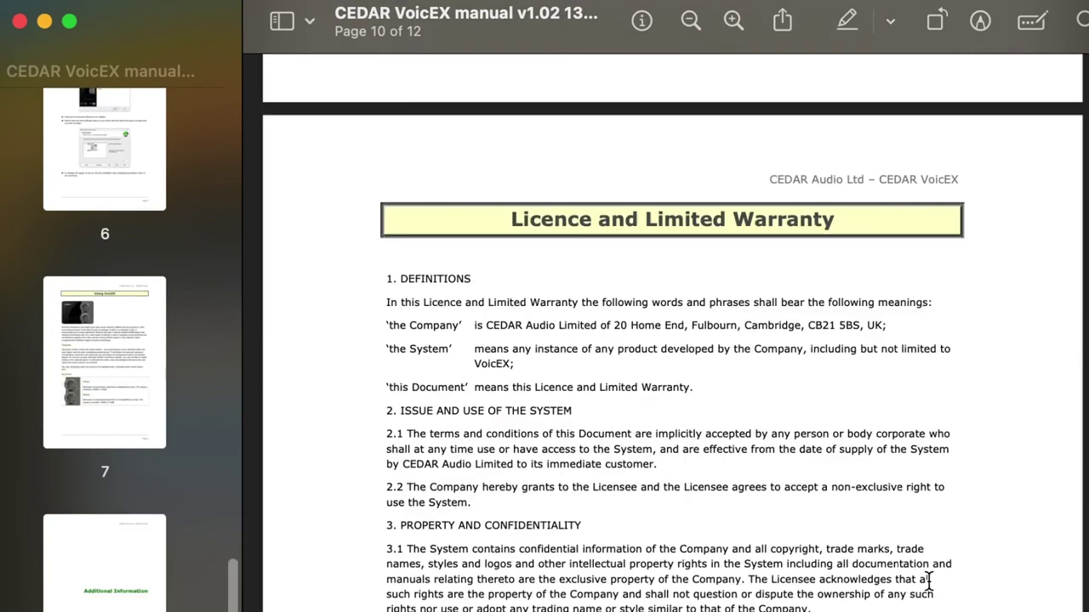
scroll(929, 580, down, 20)
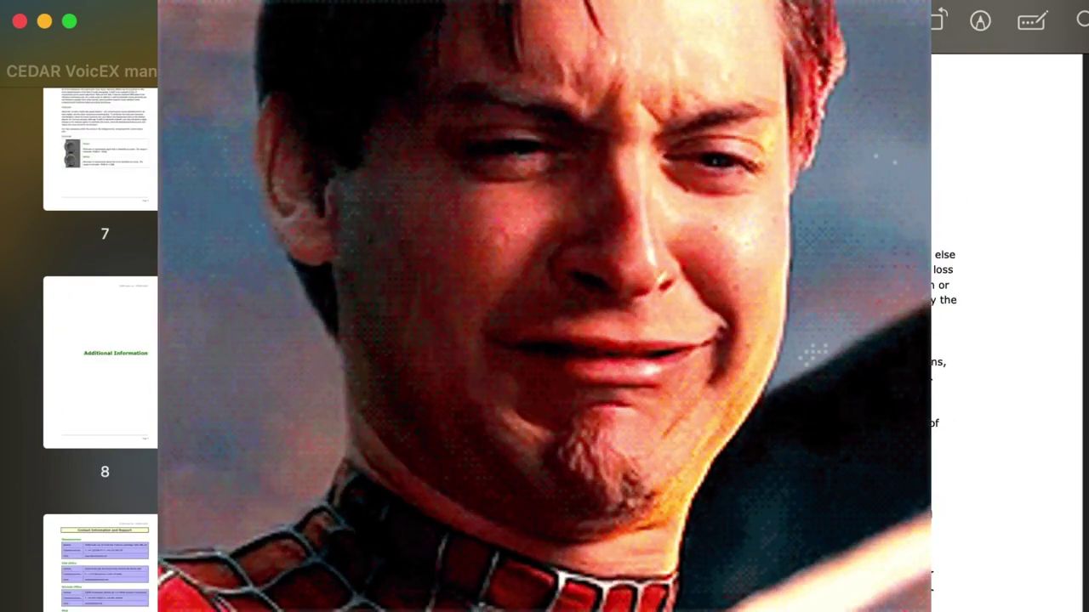
scroll(929, 580, up, 8)
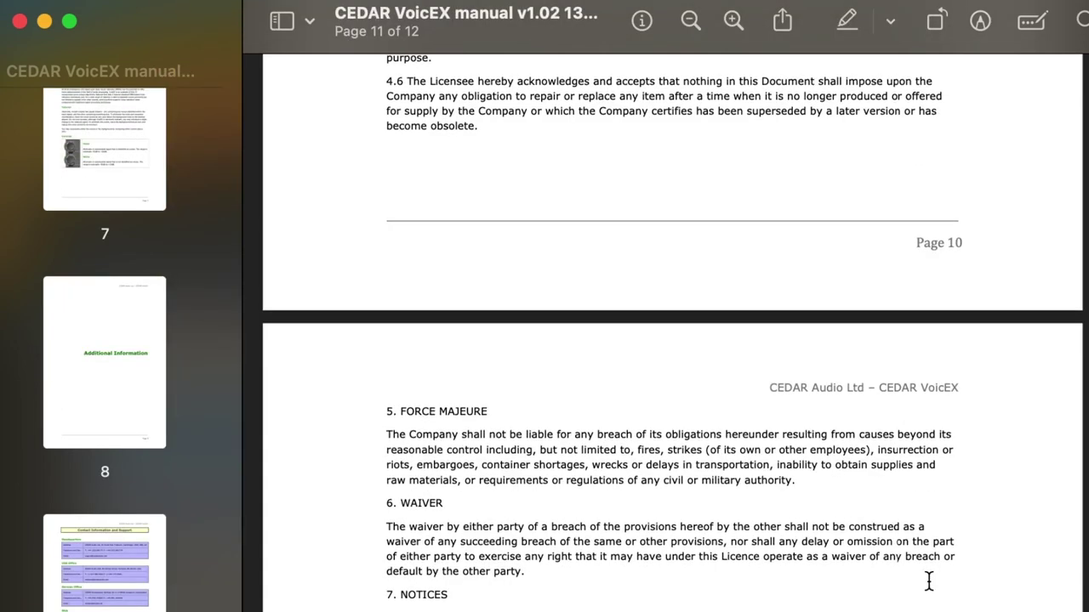
scroll(929, 580, up, 20)
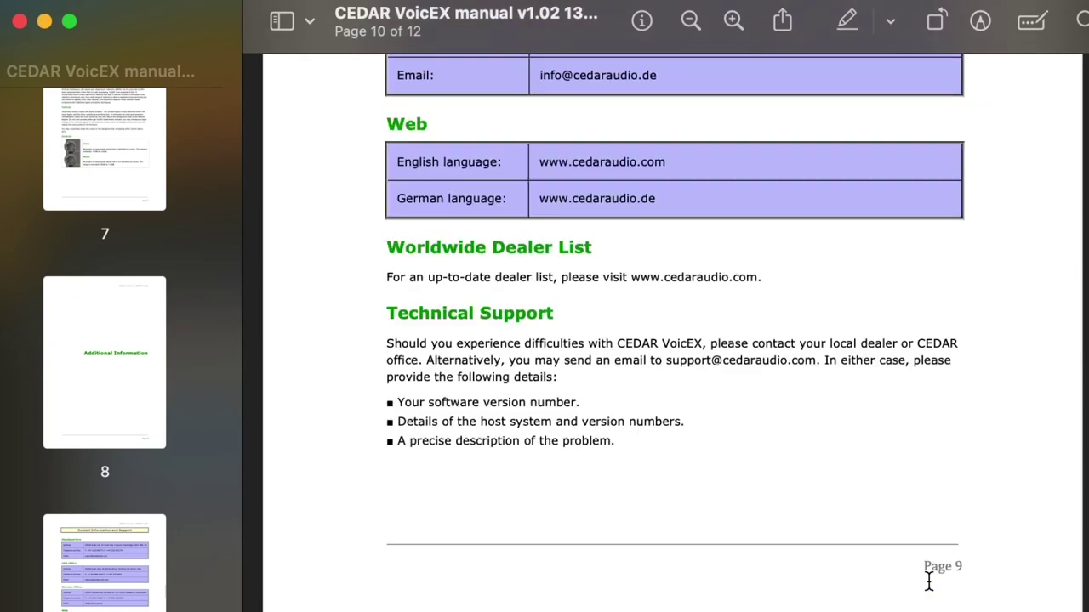
scroll(928, 580, up, 18)
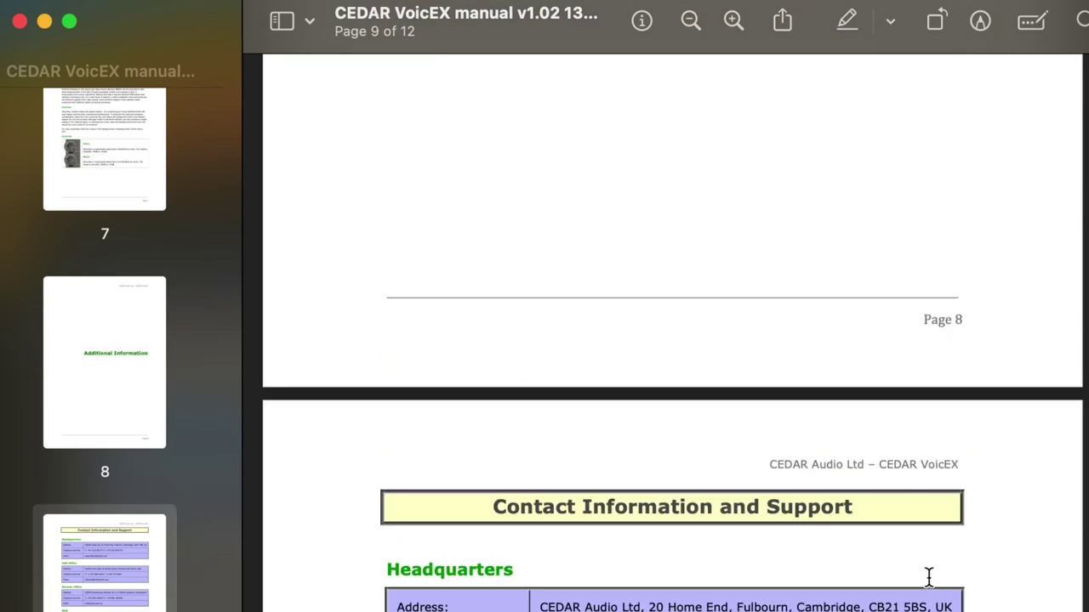
scroll(926, 578, up, 5)
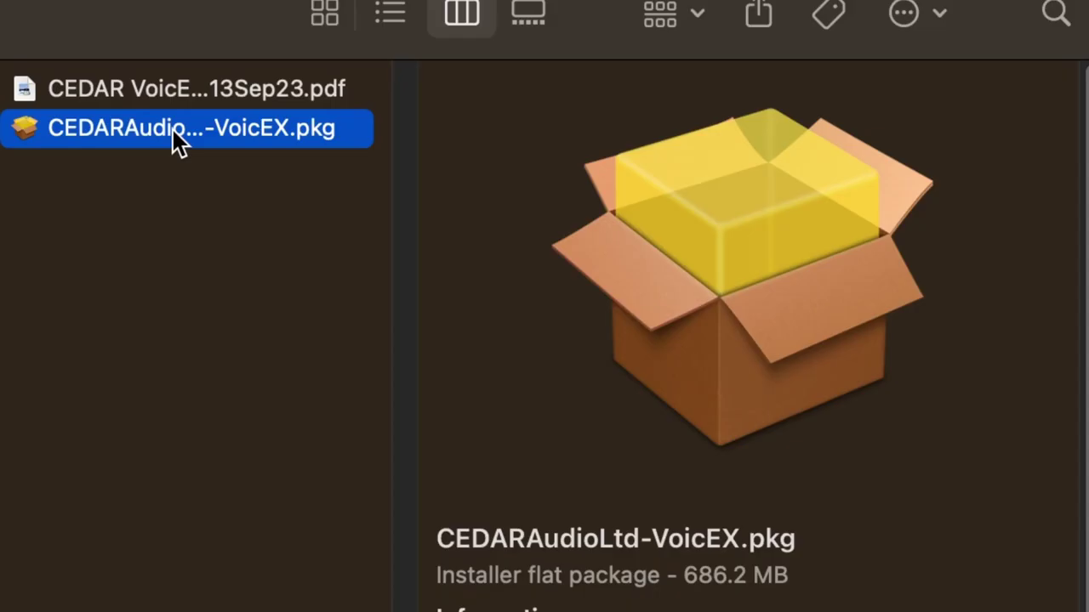
Launch the CEDARAudioLtd-VoicEX.pkg installer, pass the introduction and agree to the software license terms.
double_click(179, 129)
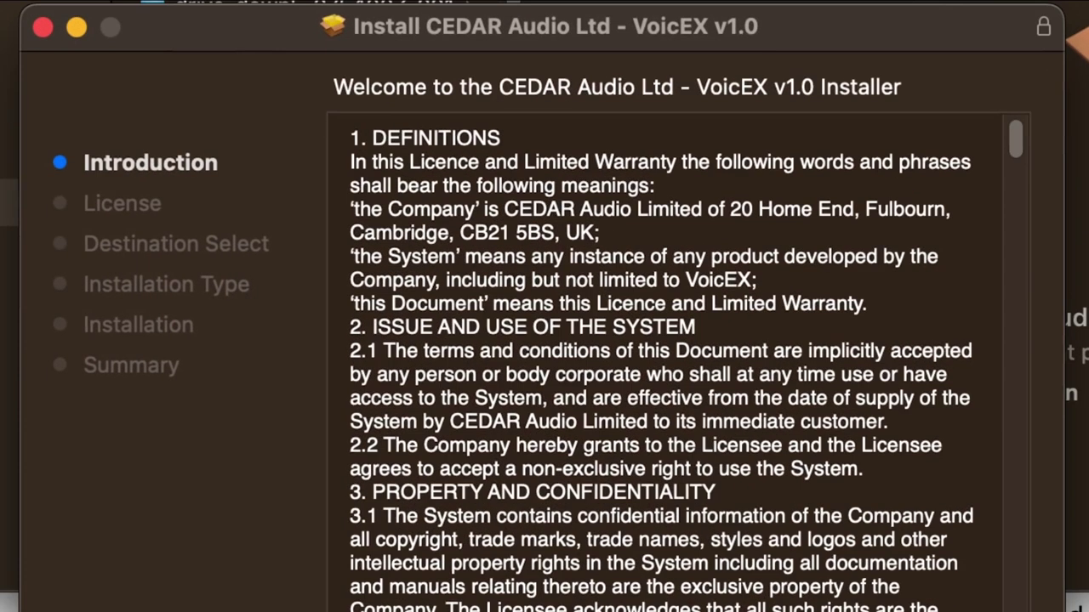
key(Return)
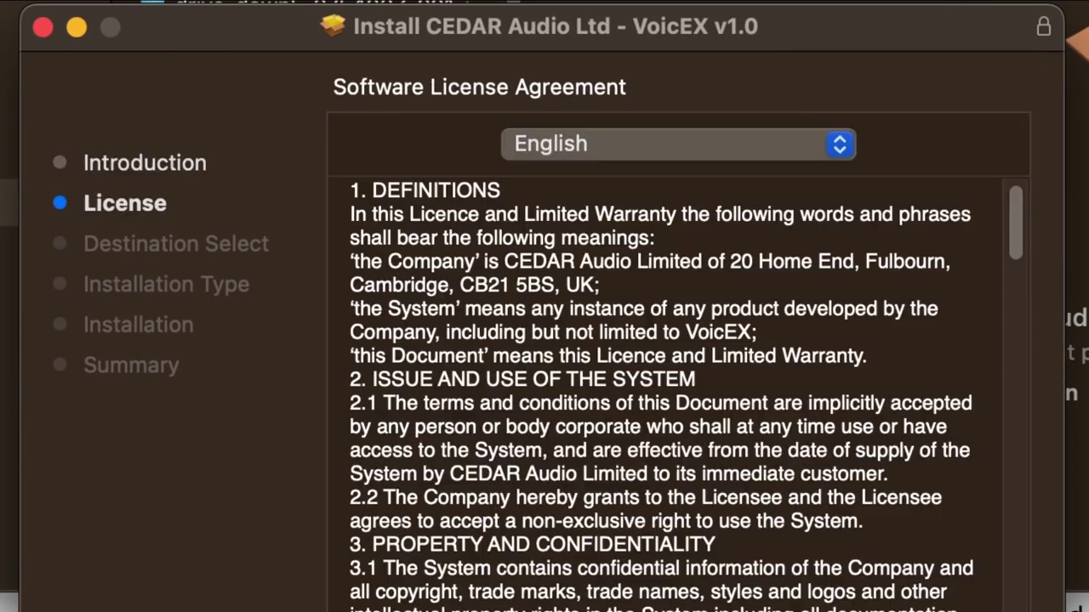
key(Return)
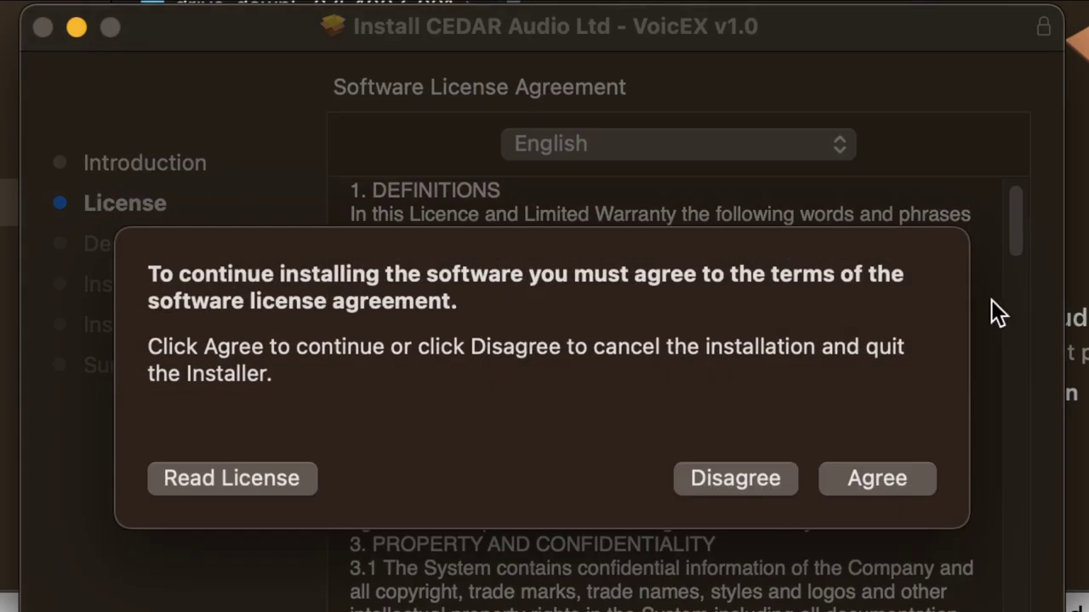
click(872, 479)
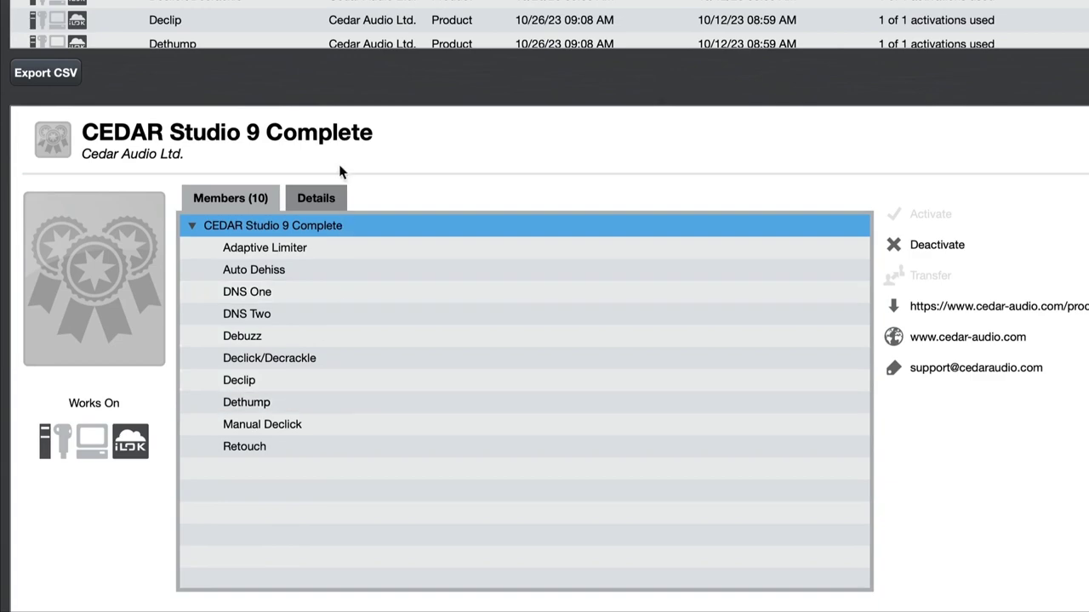
In iLok License Manager, view the license details of CEDAR Studio 9 Complete and open its download page.
click(335, 199)
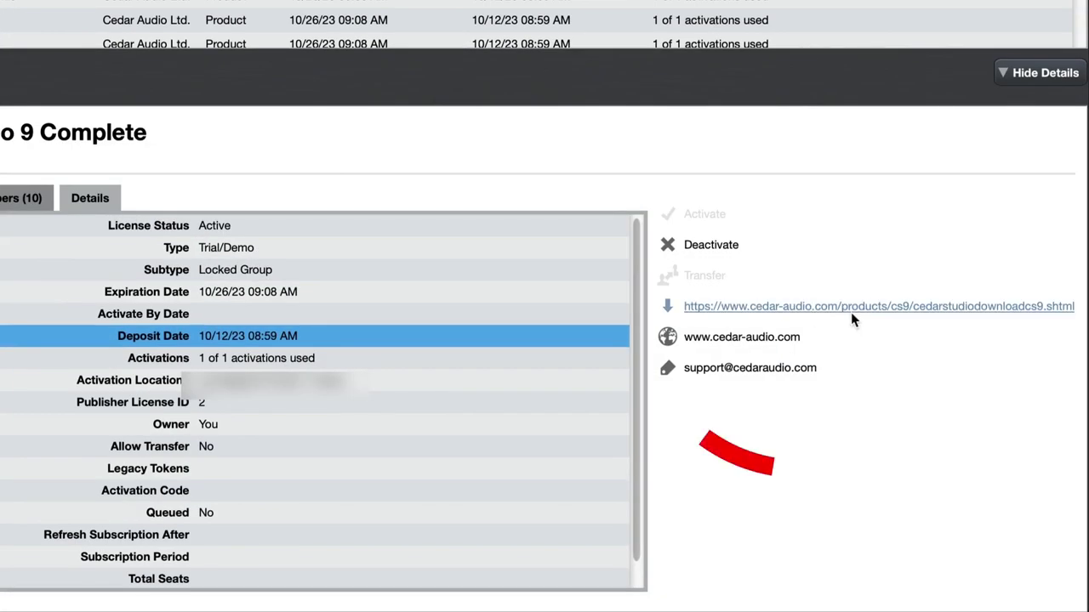
click(905, 310)
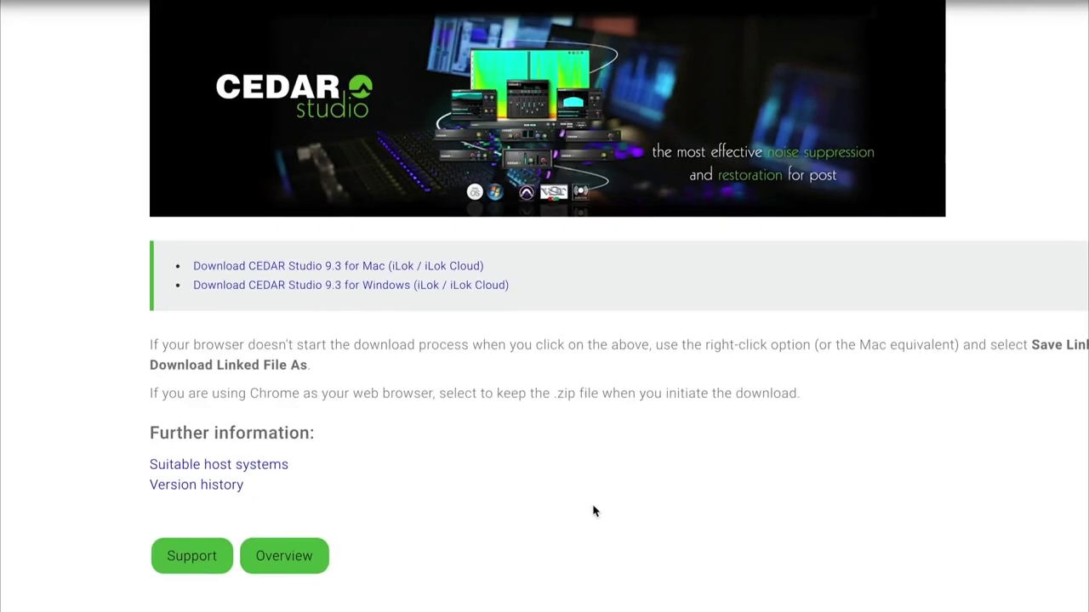
In iLok License Manager, activate the CEDAR Studio 9 Complete license to the iLok Cloud and open the cloud session on this computer.
scroll(594, 510, up, 2)
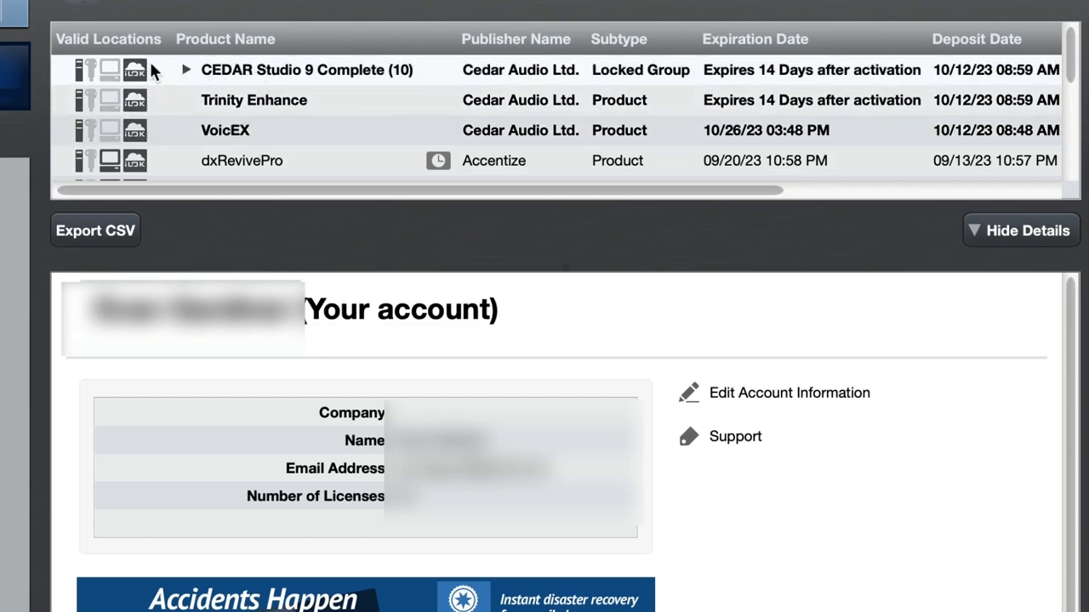
click(387, 70)
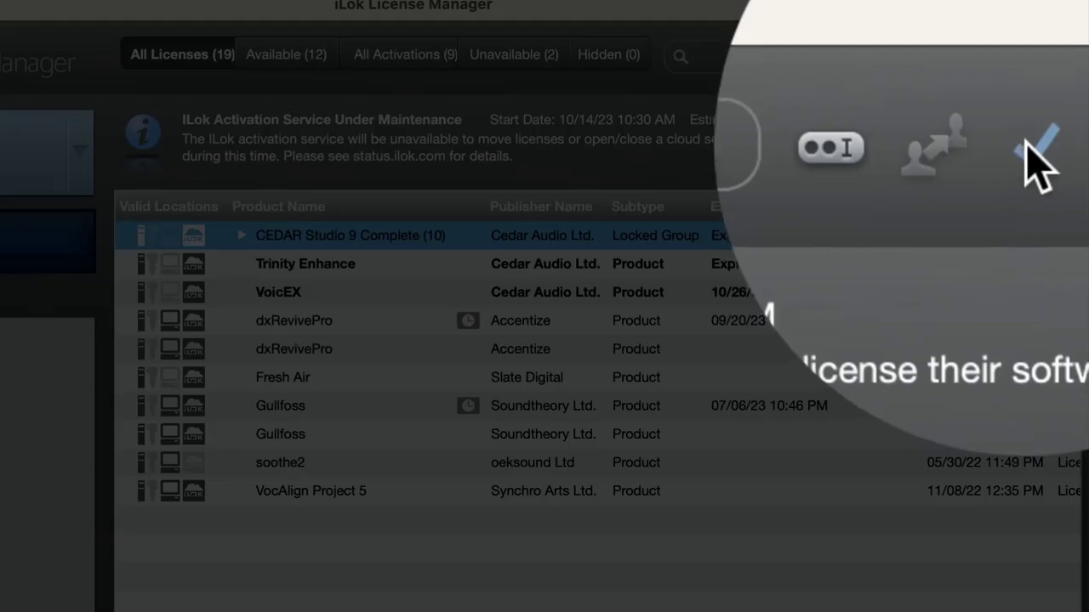
click(1034, 57)
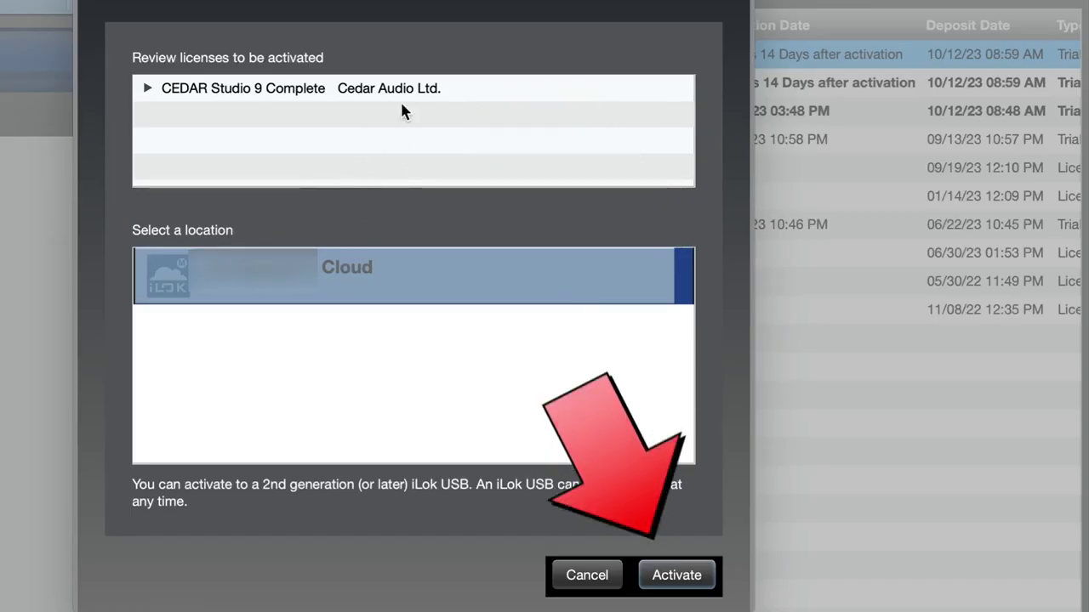
click(367, 90)
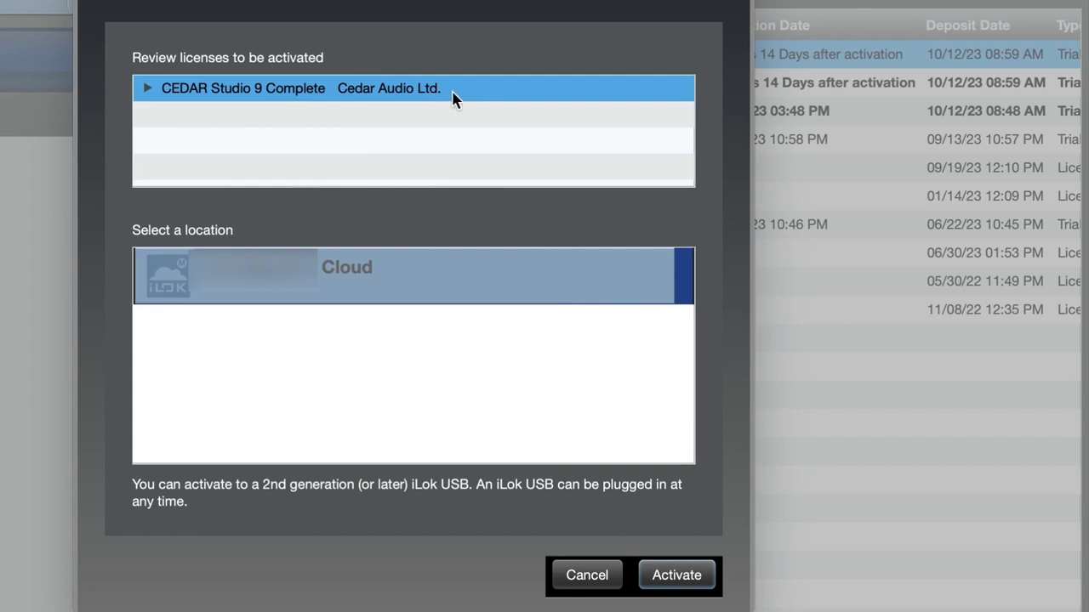
click(677, 576)
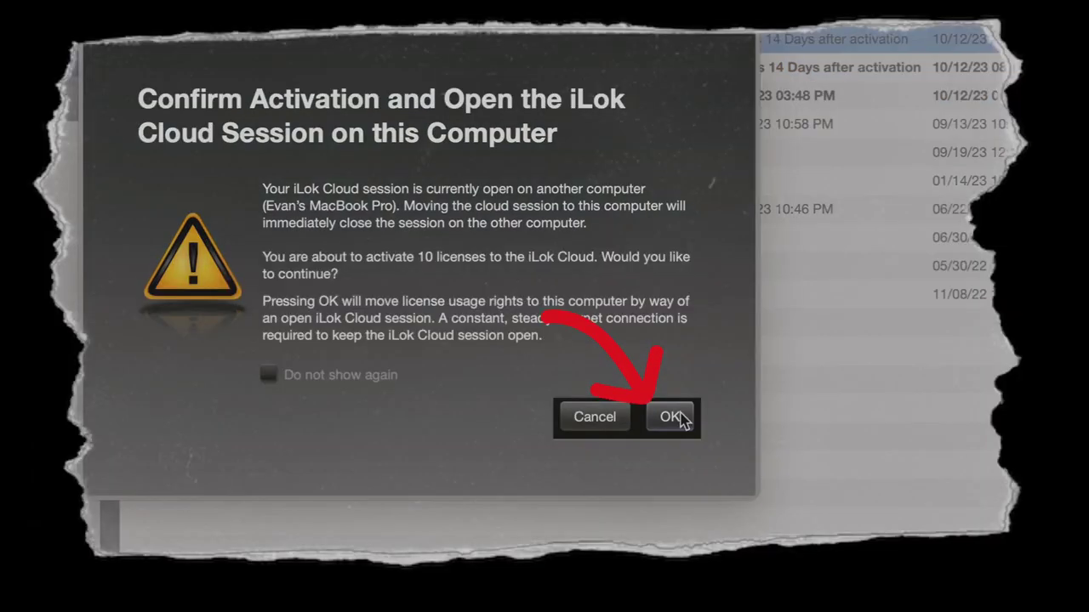
click(668, 433)
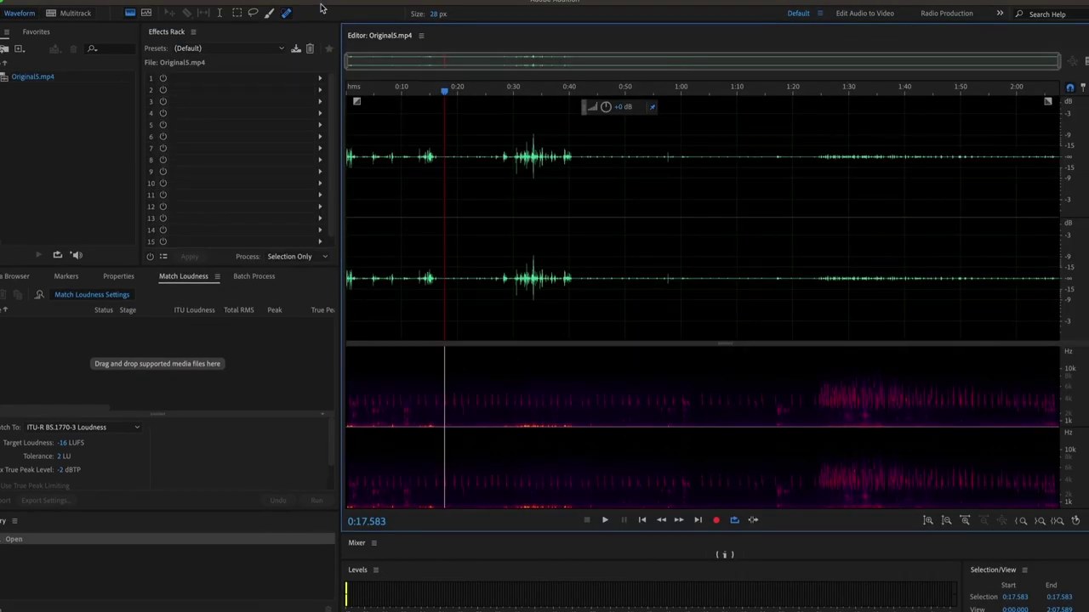
In Adobe Audition, open the Audio Plug-In Manager and scan for newly installed plug-ins.
click(162, 1)
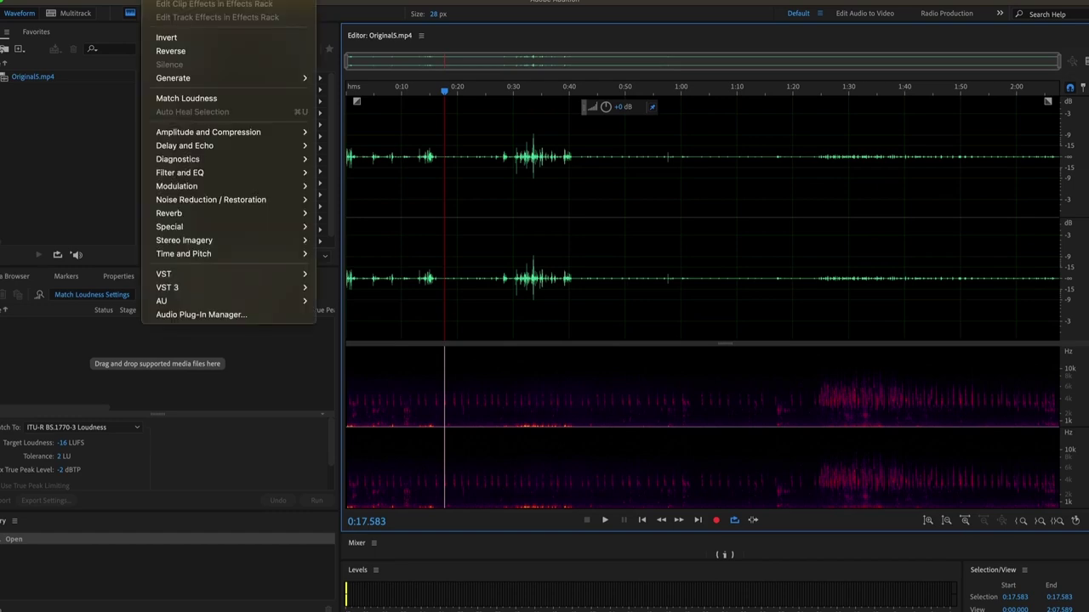
click(271, 314)
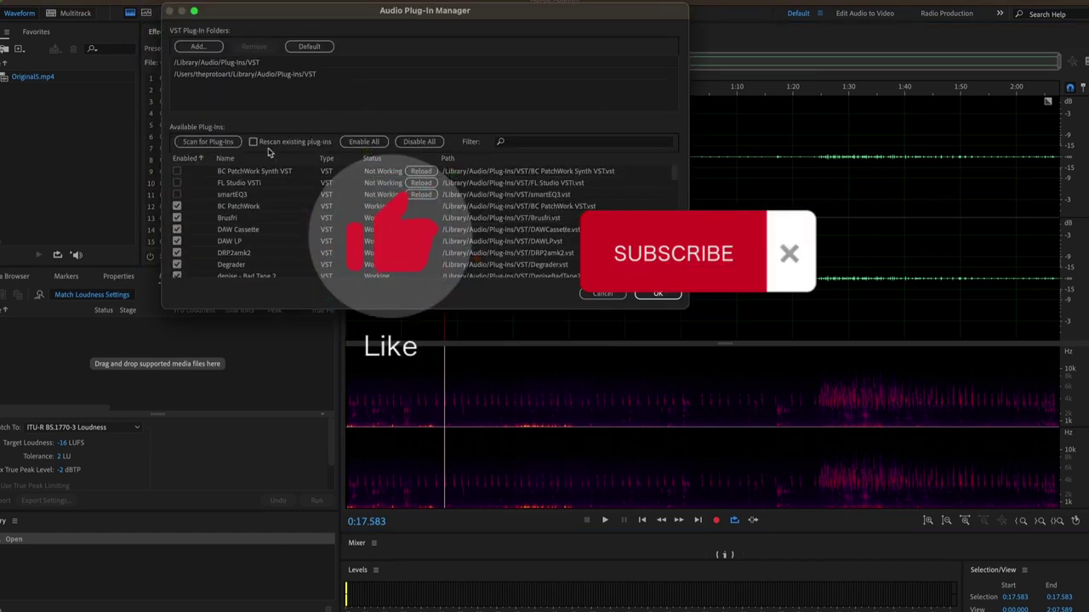
click(226, 145)
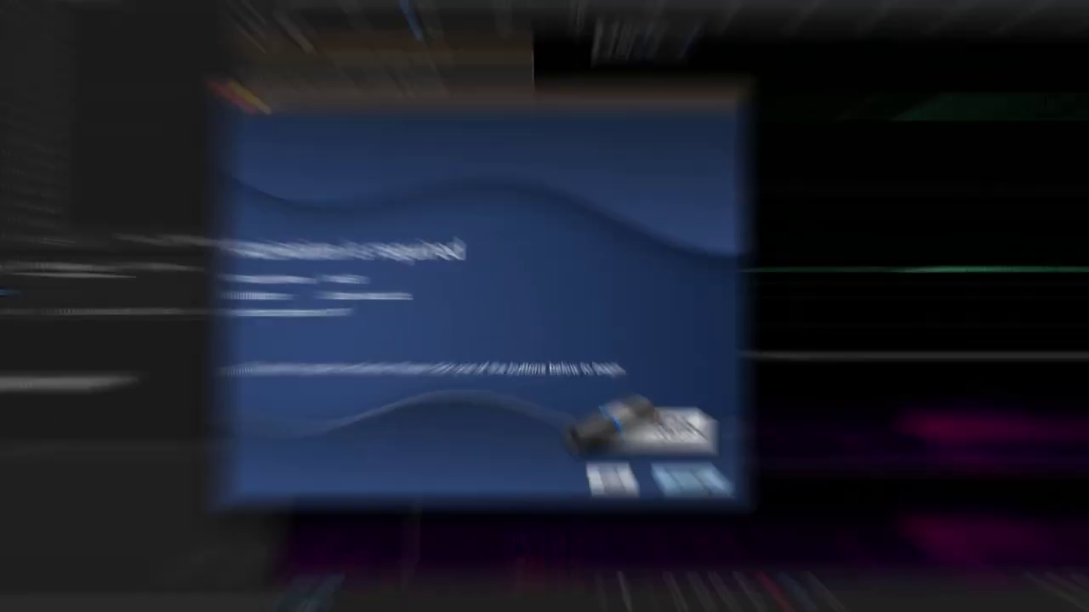
Sign in with the prefilled iLok credentials and activate the VoicEX trial license to the iLok Cloud.
click(653, 437)
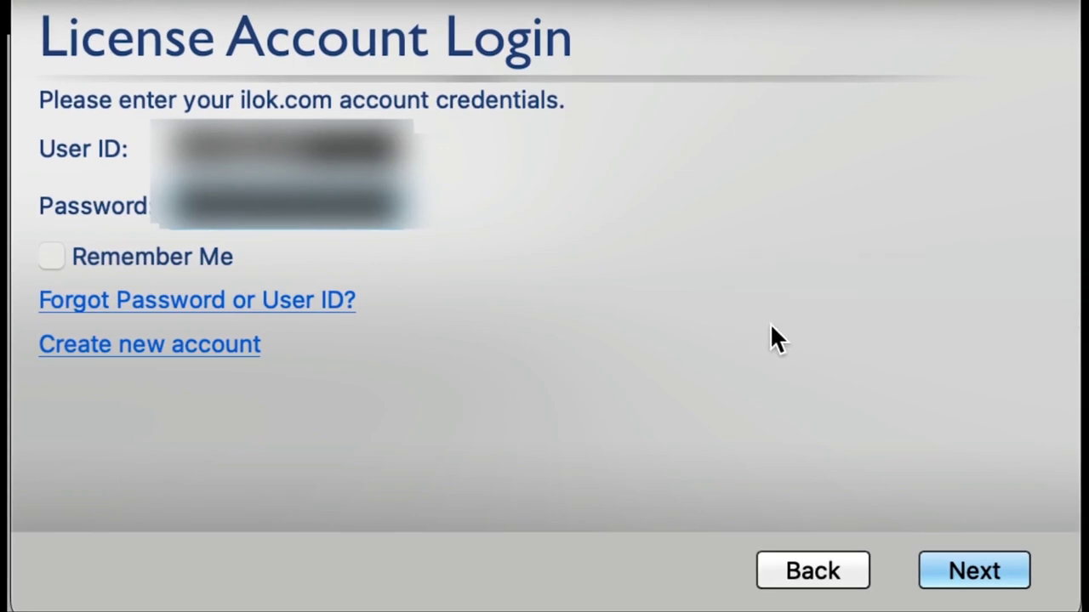
click(980, 575)
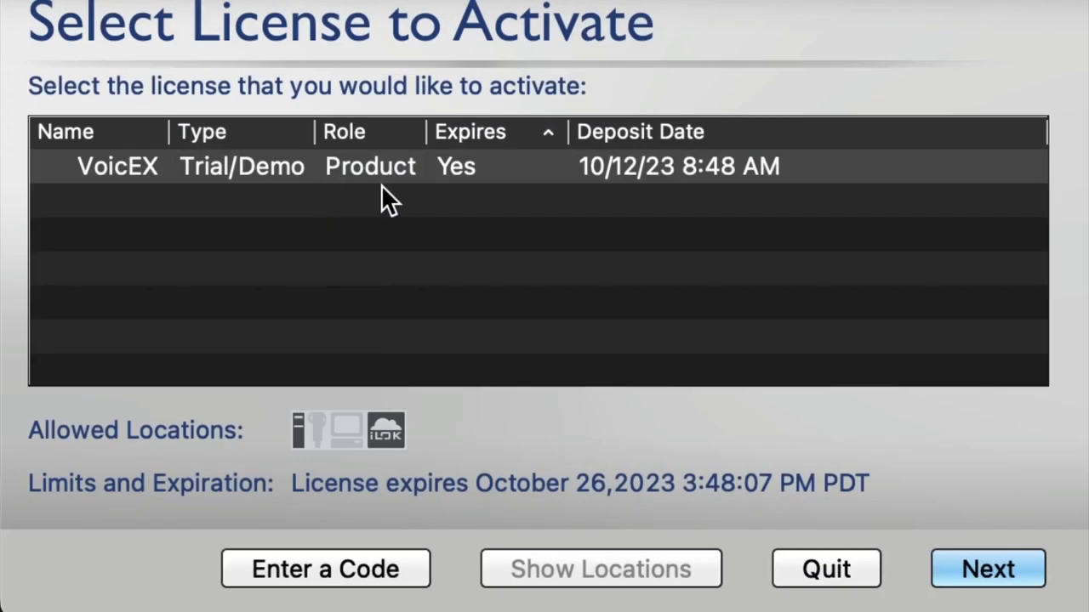
click(970, 564)
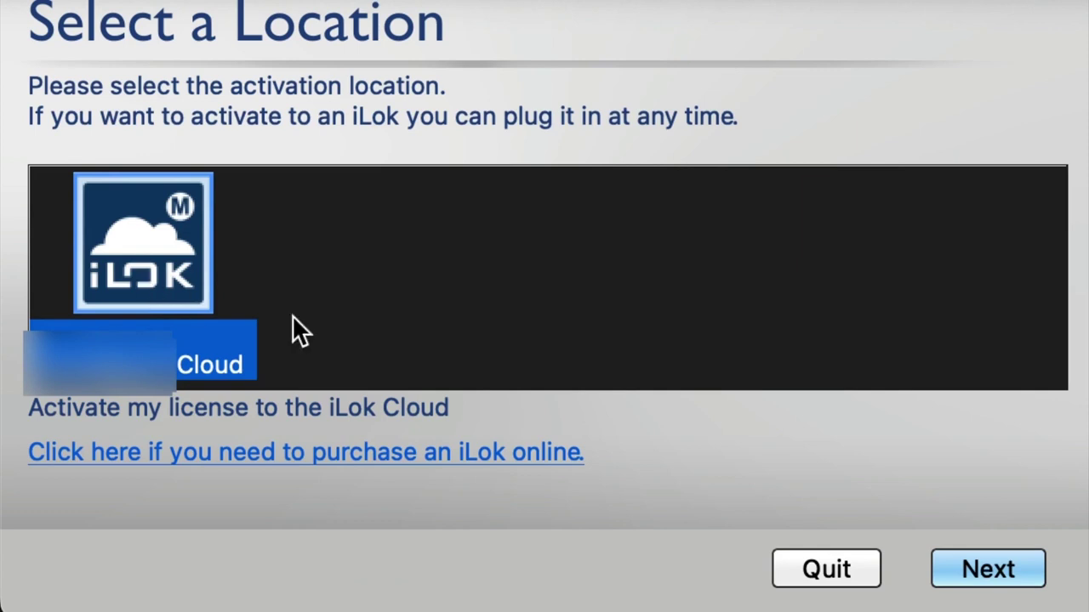
click(1001, 553)
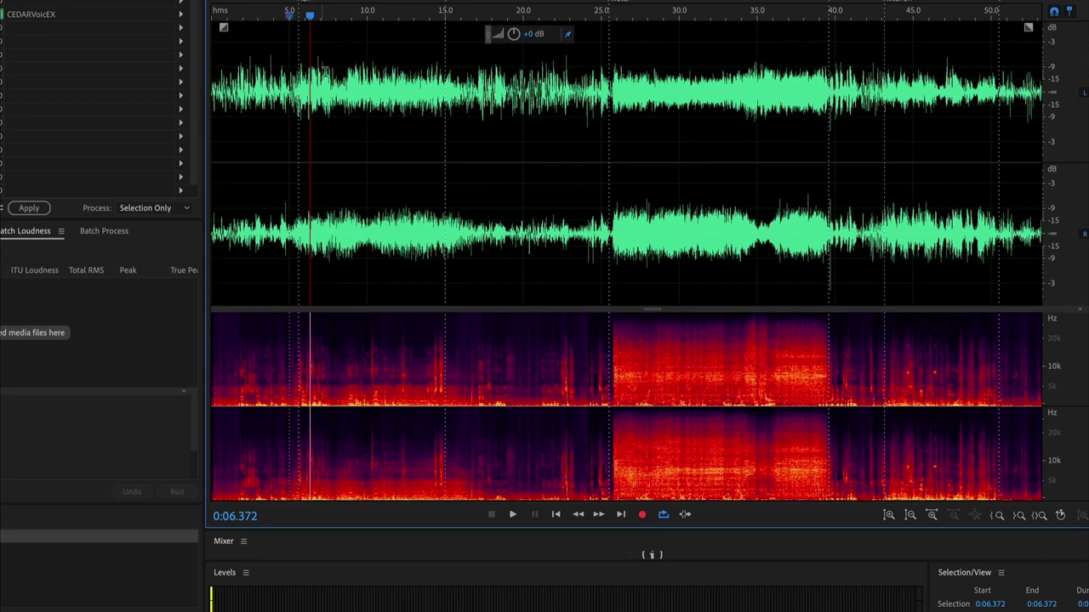
Listen to the unprocessed recording at about 10, 30 and 45 seconds, and place the playhead near its beginning.
click(348, 79)
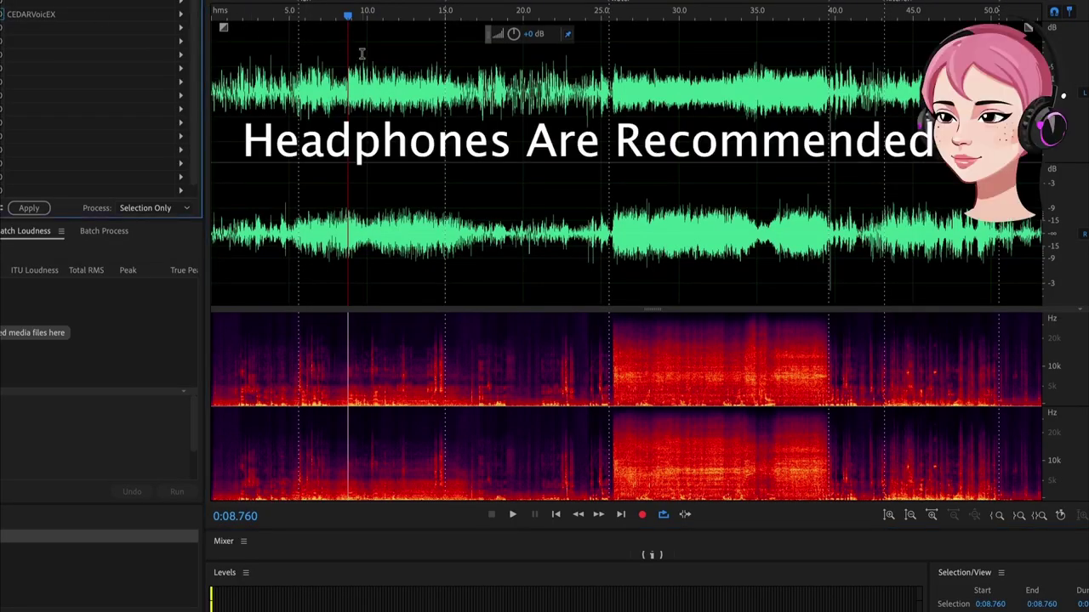
click(388, 91)
click(367, 91)
key(space)
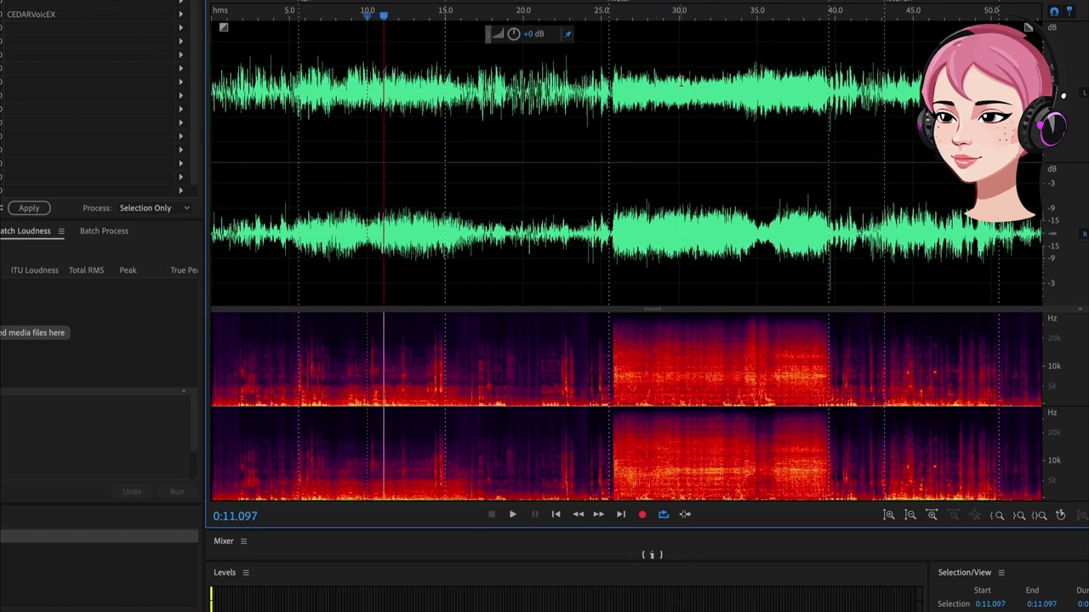
click(680, 83)
key(space)
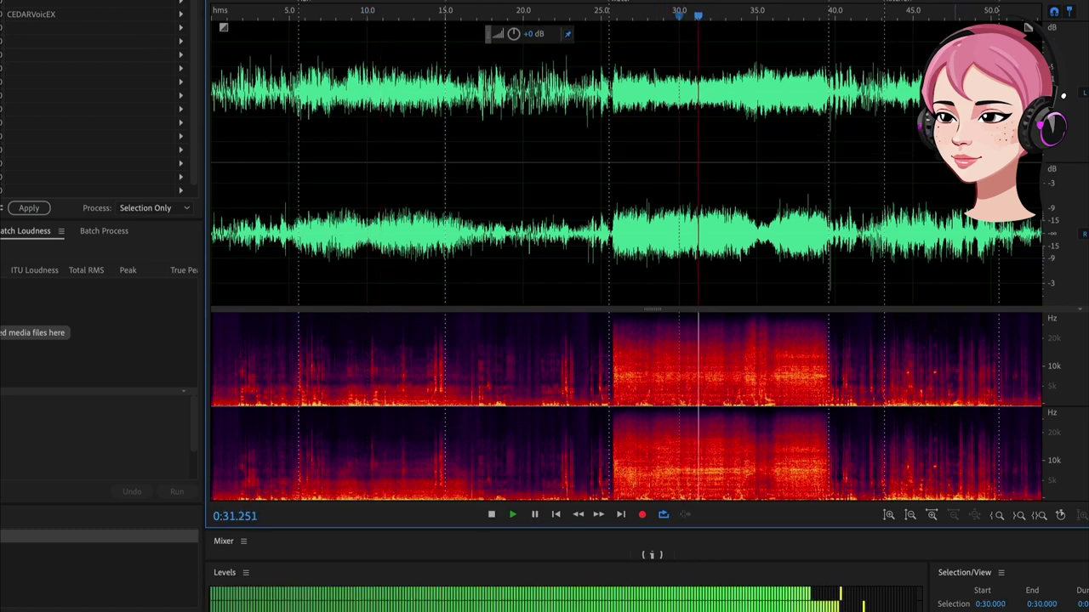
key(space)
click(913, 82)
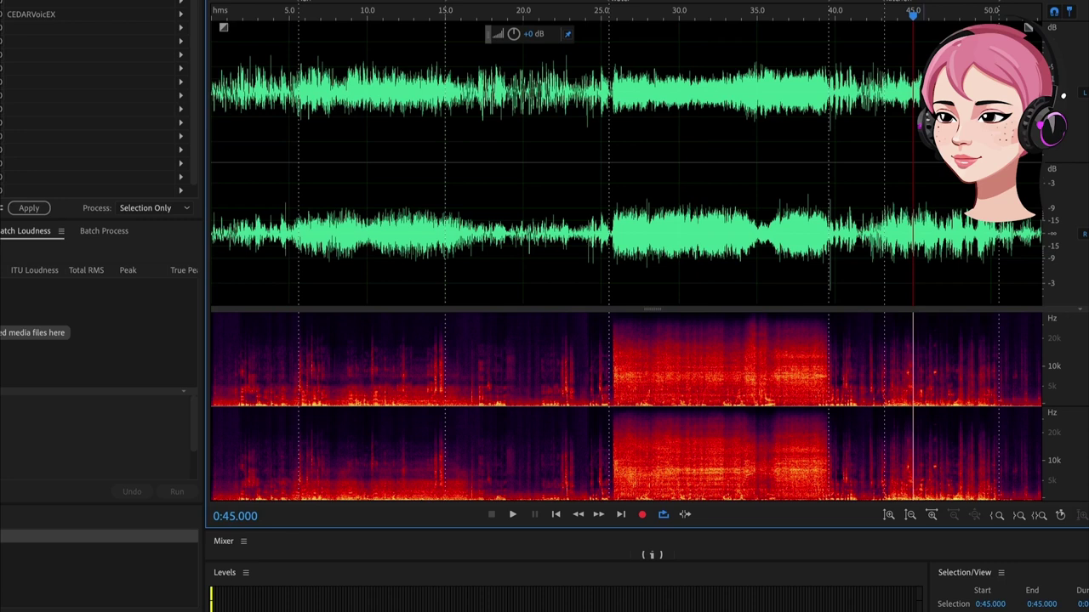
key(space)
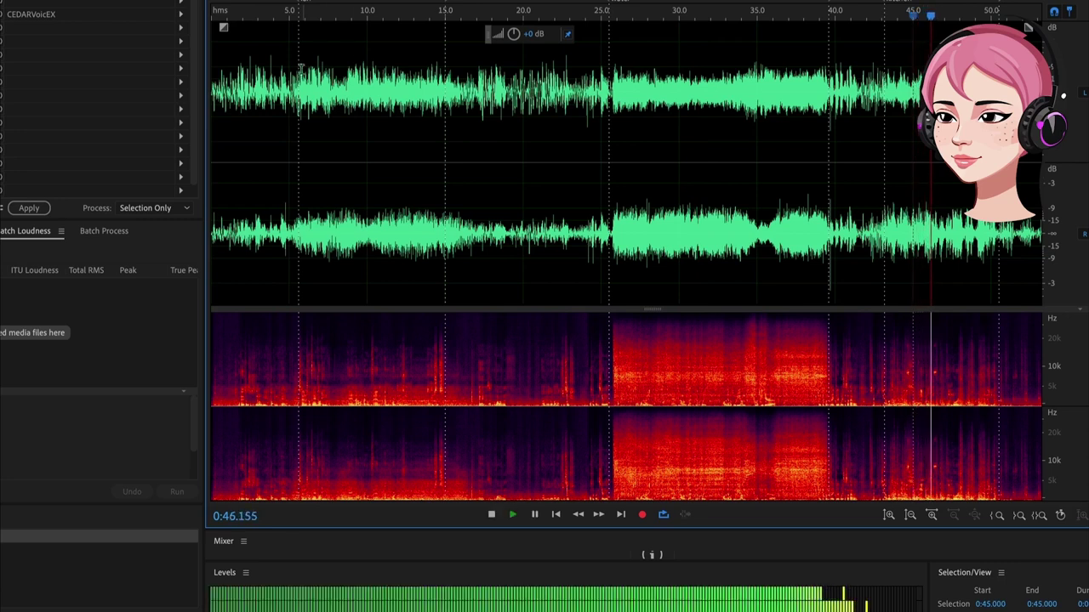
key(space)
click(248, 94)
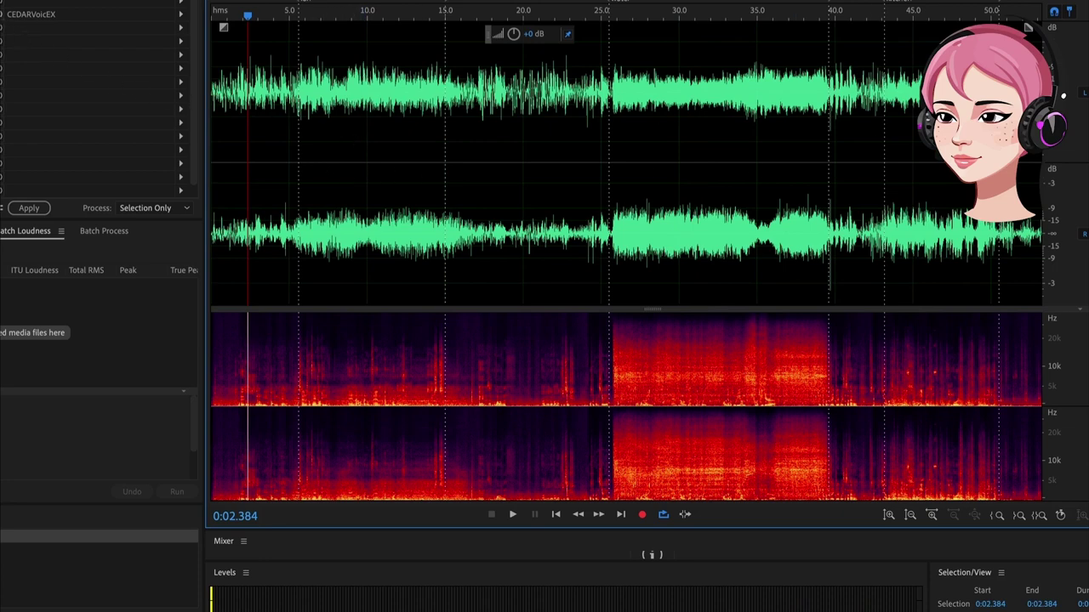
Open the CEDARVoicEX rack effect over a widened waveform editor and set its Voice gain to about -0.47.
double_click(58, 17)
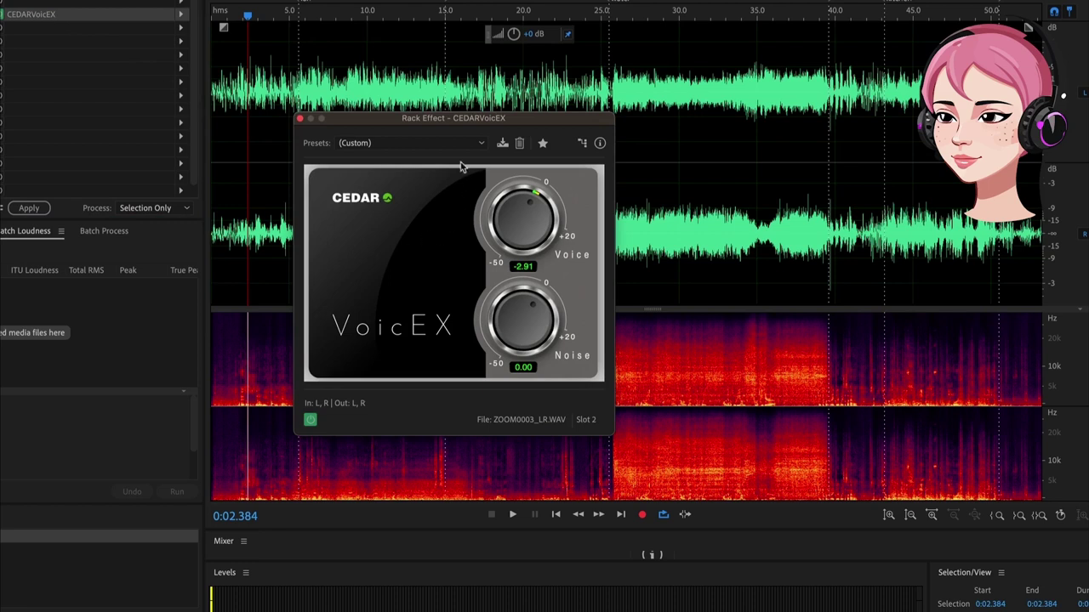
drag(474, 125, 226, 88)
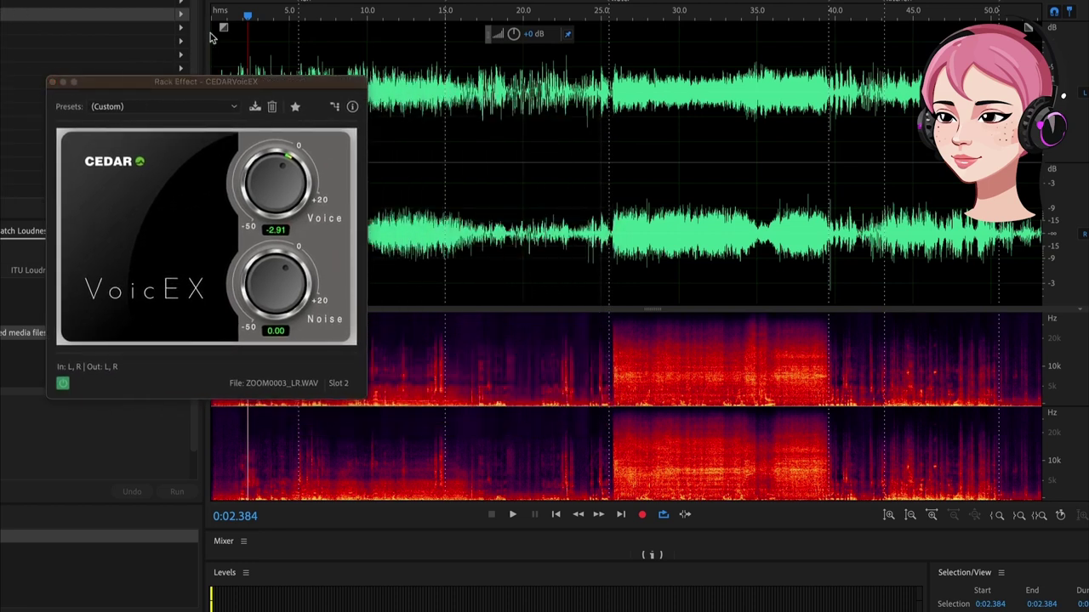
drag(213, 37, 19, 48)
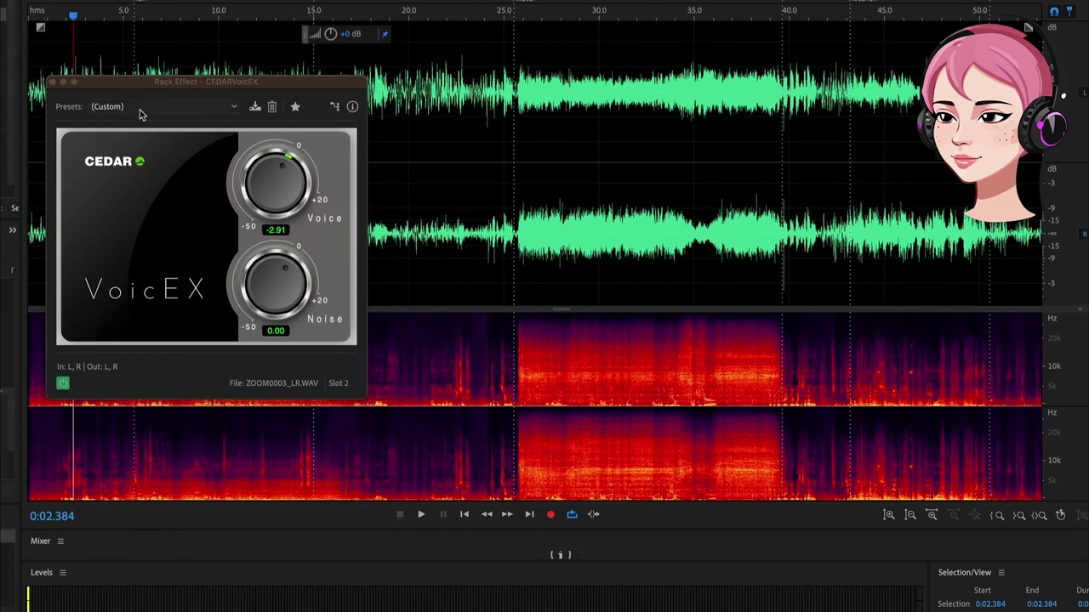
drag(136, 83, 355, 94)
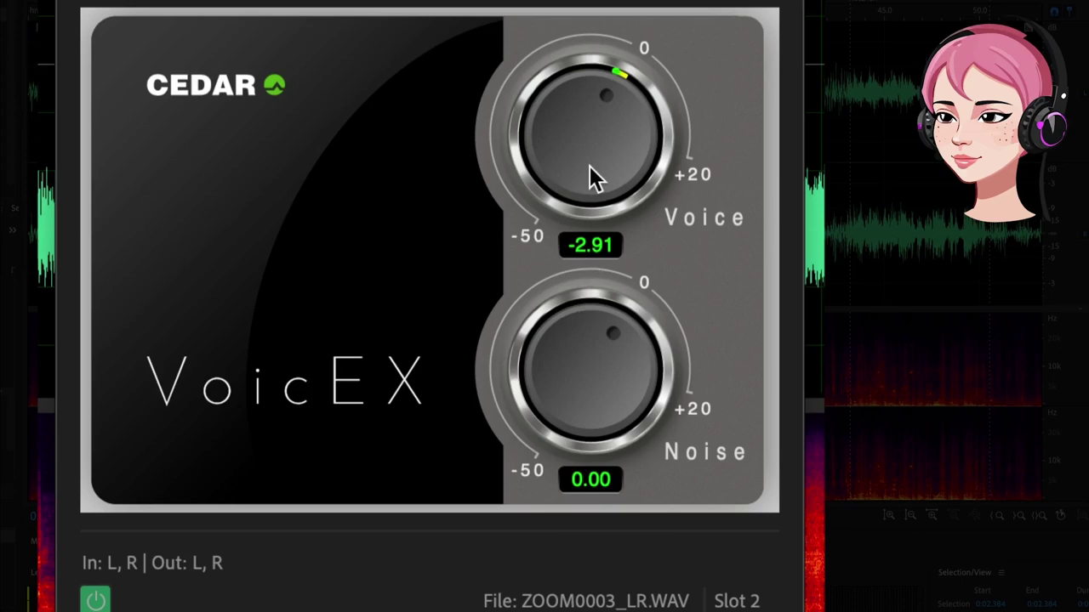
drag(591, 162, 600, 145)
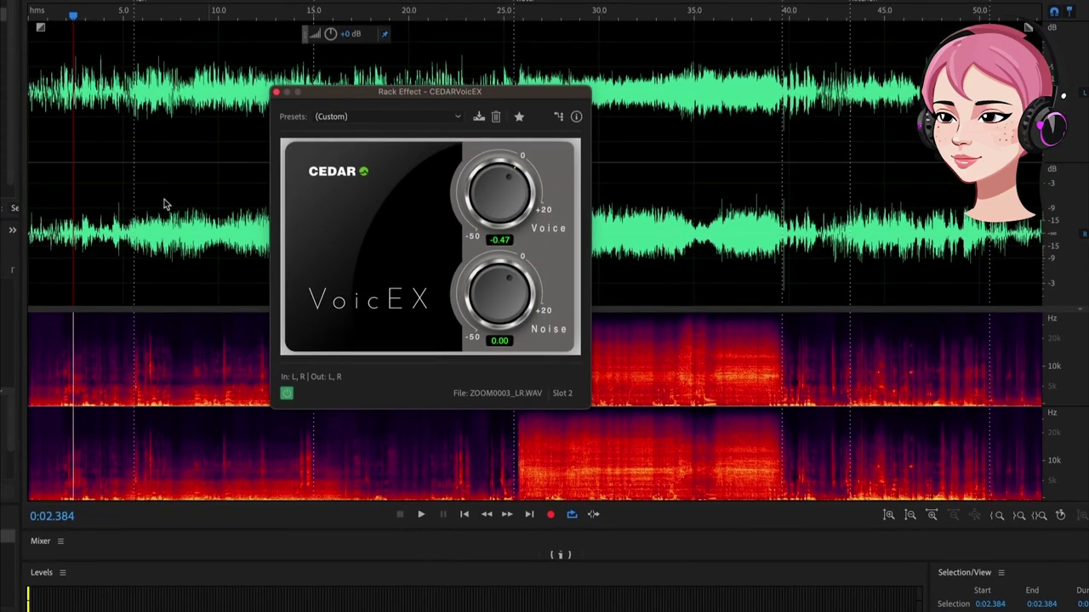
Select the recording from 0:05.595 to 0:15.000 and play it while setting the Voice gain to about -2.33.
click(103, 111)
drag(134, 82, 313, 78)
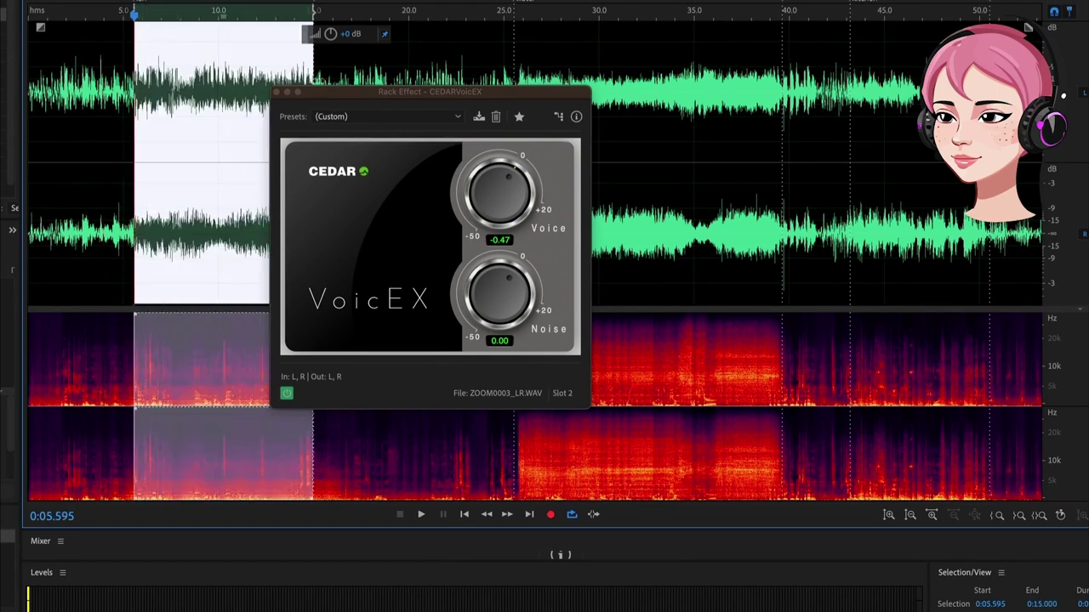
key(space)
mouse_move(502, 183)
mouse_down()
mouse_move(498, 351)
mouse_move(499, 191)
mouse_up()
key(space)
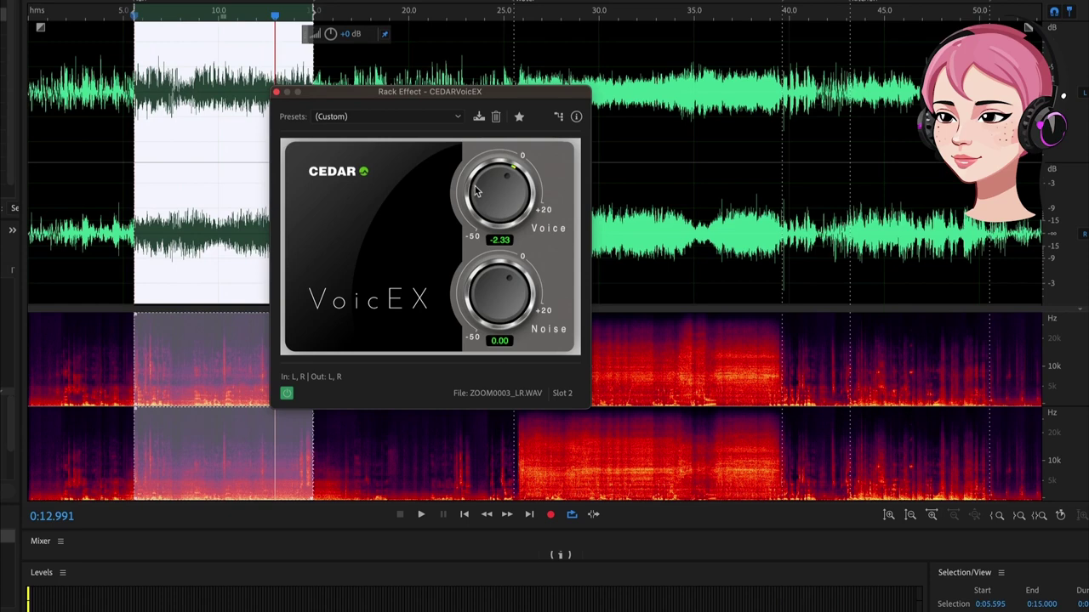
Play the selection with the Voice gain lowered to -50.0, and reset the Voice gain to 0.00.
key(space)
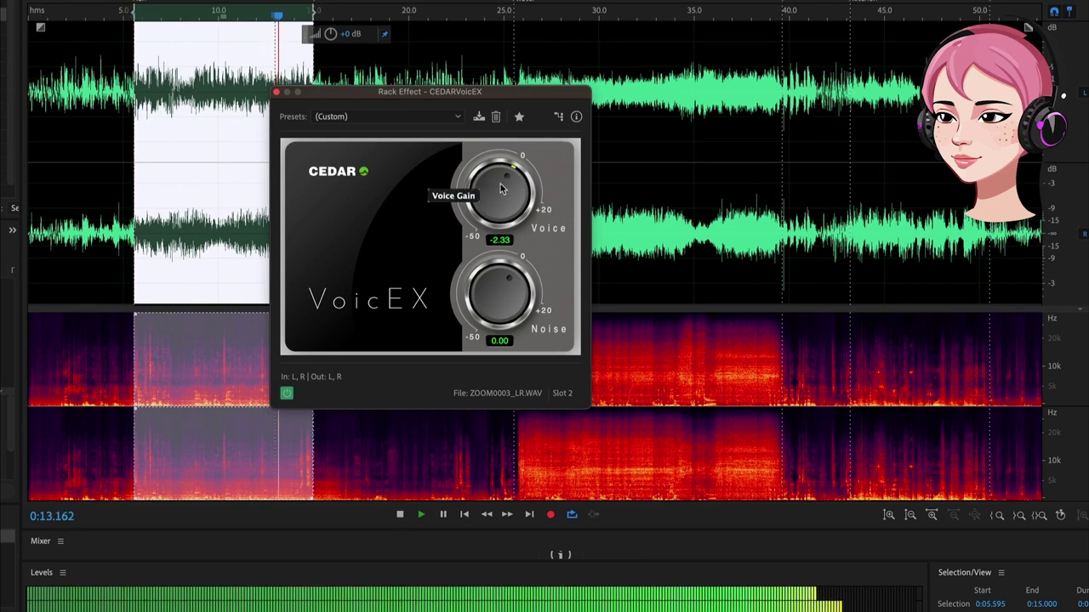
drag(489, 189, 490, 240)
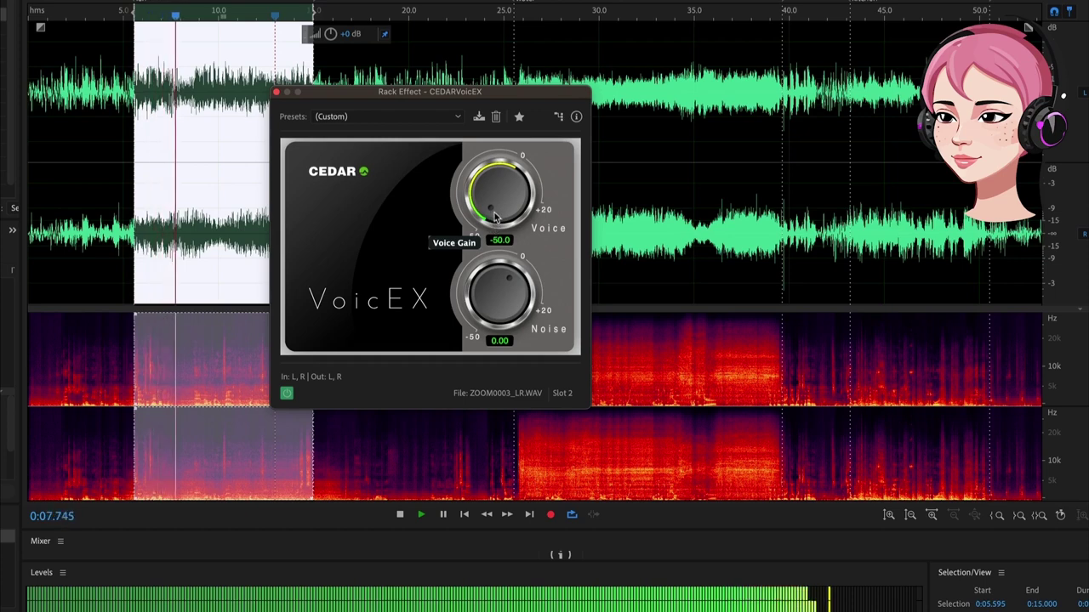
key(space)
drag(491, 206, 537, 138)
drag(504, 178, 507, 175)
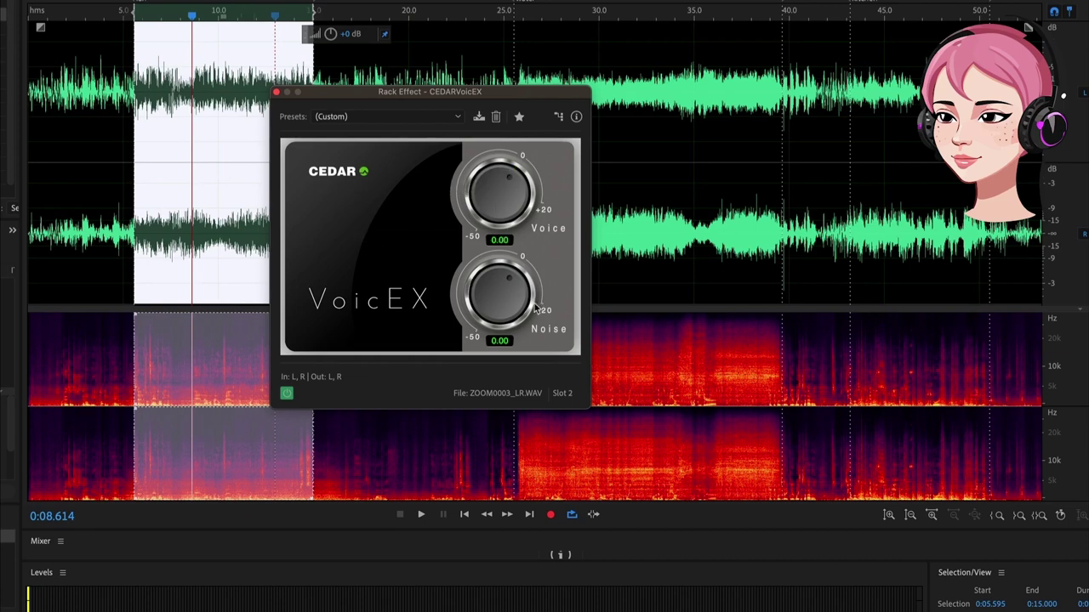
Lower the Noise gain to -50.0 during playback and replay the selection with that setting.
key(space)
drag(536, 309, 479, 450)
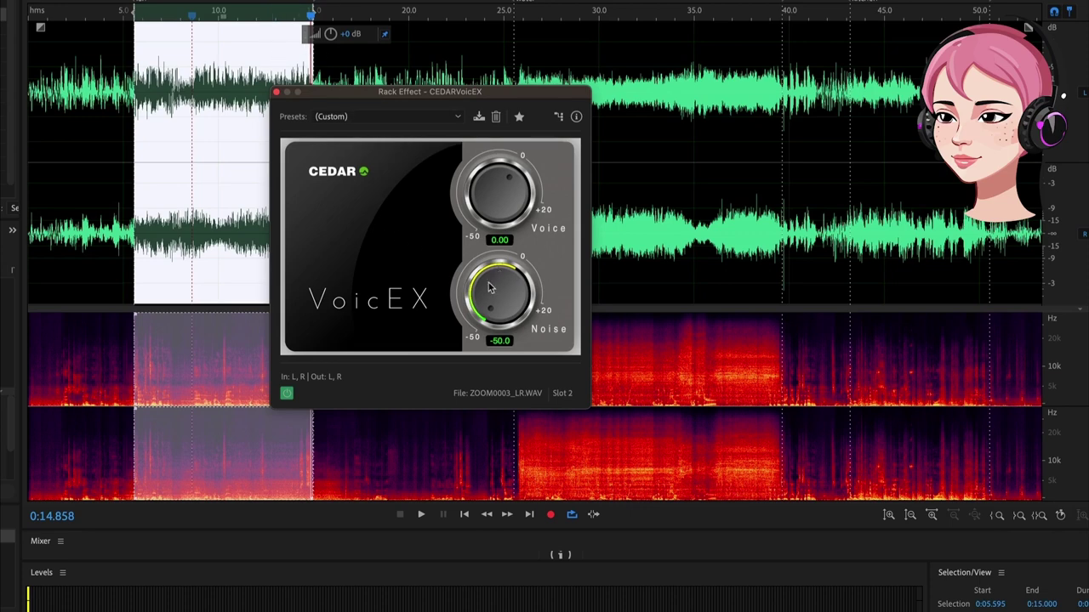
key(space)
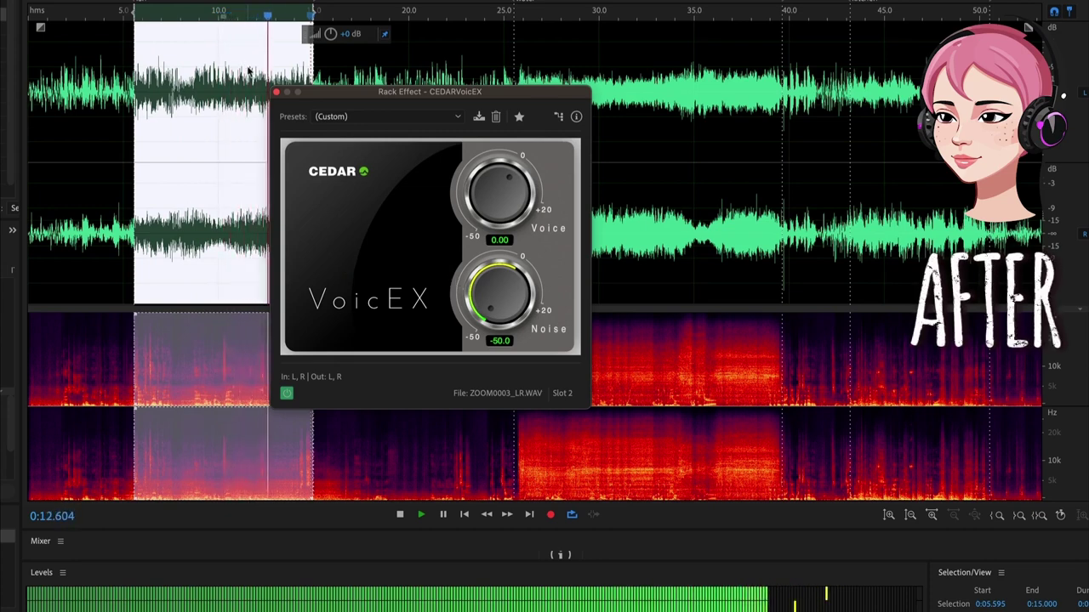
Narrow the selection to 0:11.311 through 0:14.129 and play it in a loop.
key(space)
drag(243, 77, 297, 78)
key(space)
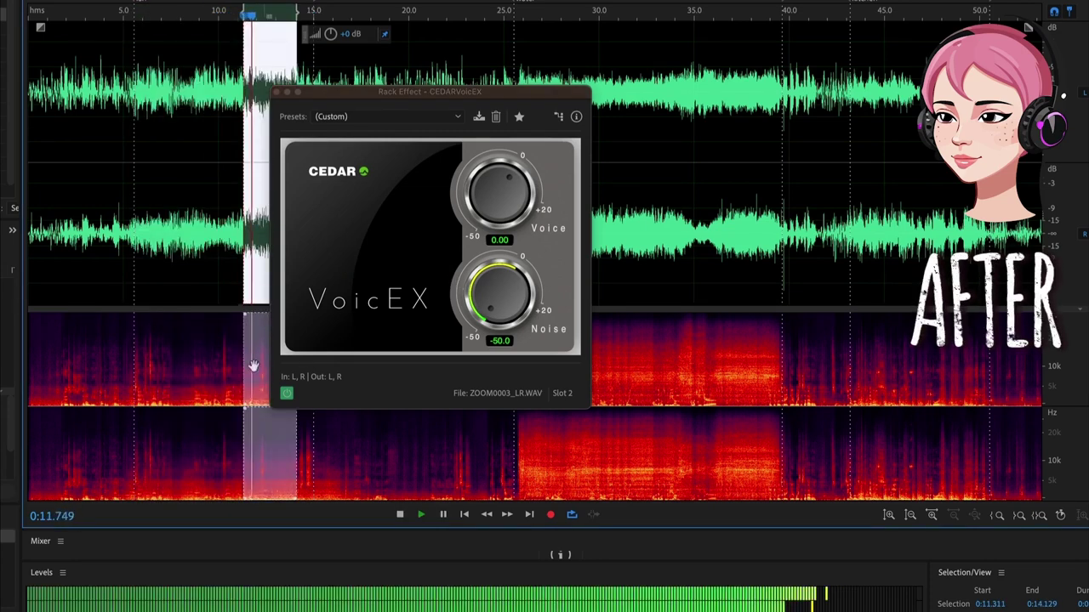
Balance the VoicEX gains during playback, setting Noise to about -40.6 and Voice to about 10.12.
mouse_move(476, 317)
mouse_down()
mouse_move(516, 266)
mouse_move(476, 297)
mouse_up()
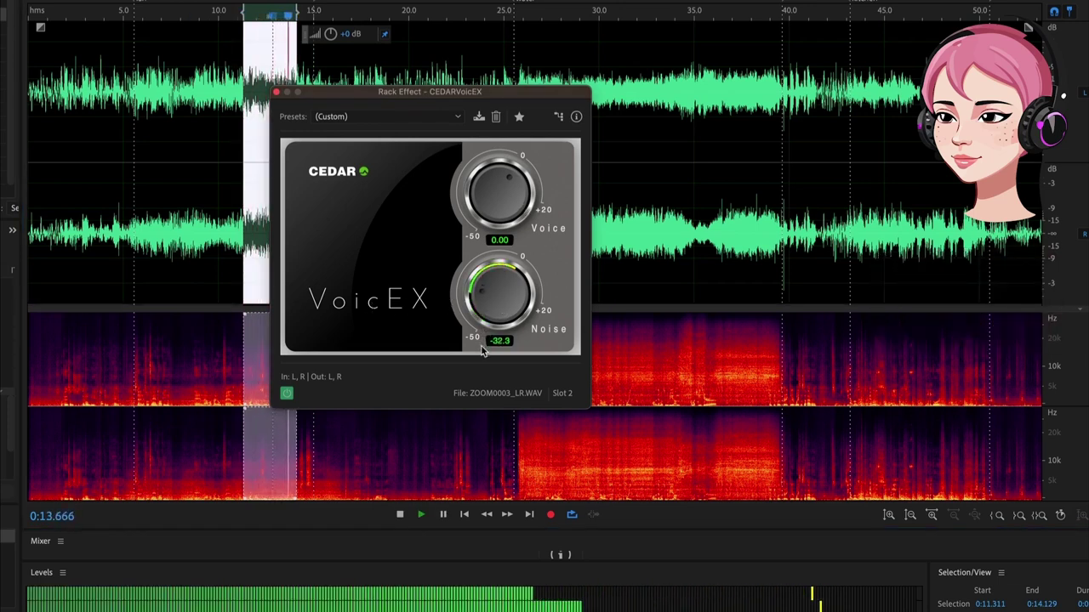
drag(499, 209, 499, 192)
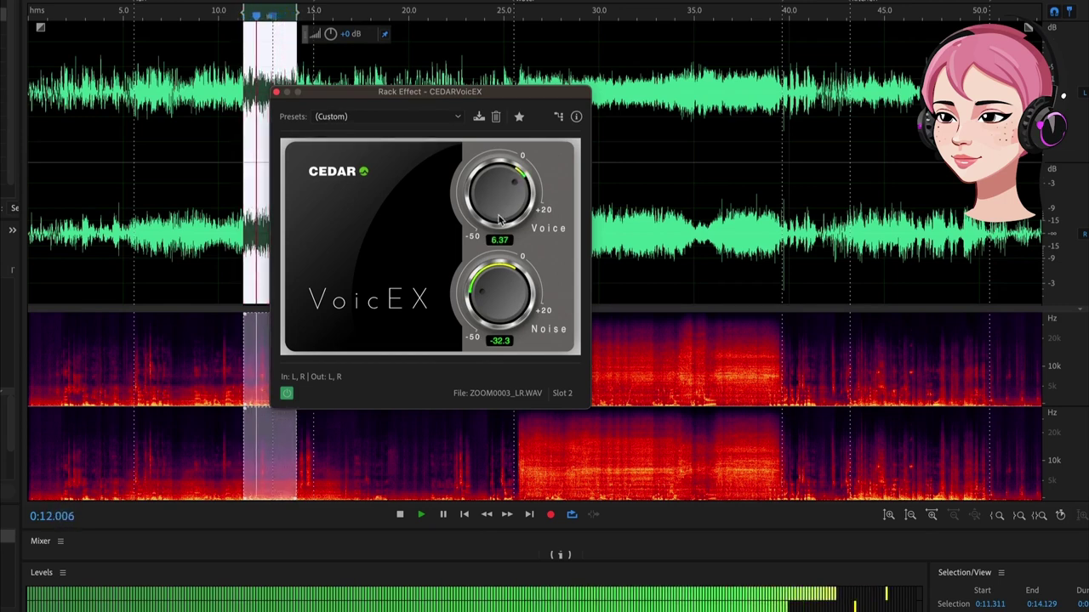
drag(489, 298, 487, 305)
drag(492, 213, 491, 204)
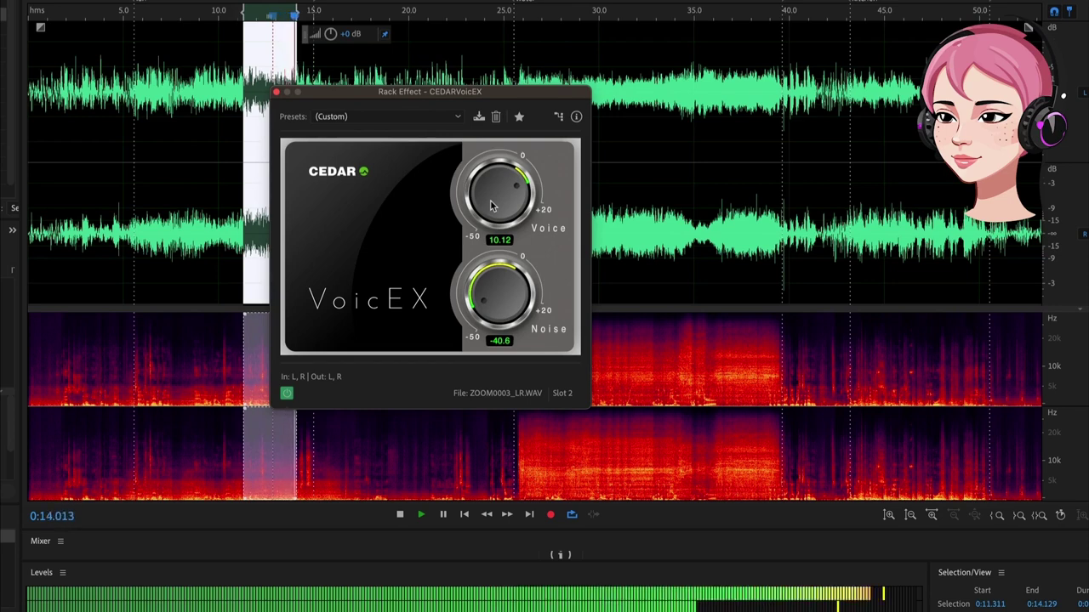
Stop playback, return the Voice gain to 0.00, raise the Noise gain to about -13.7, and move the effect window lower.
key(space)
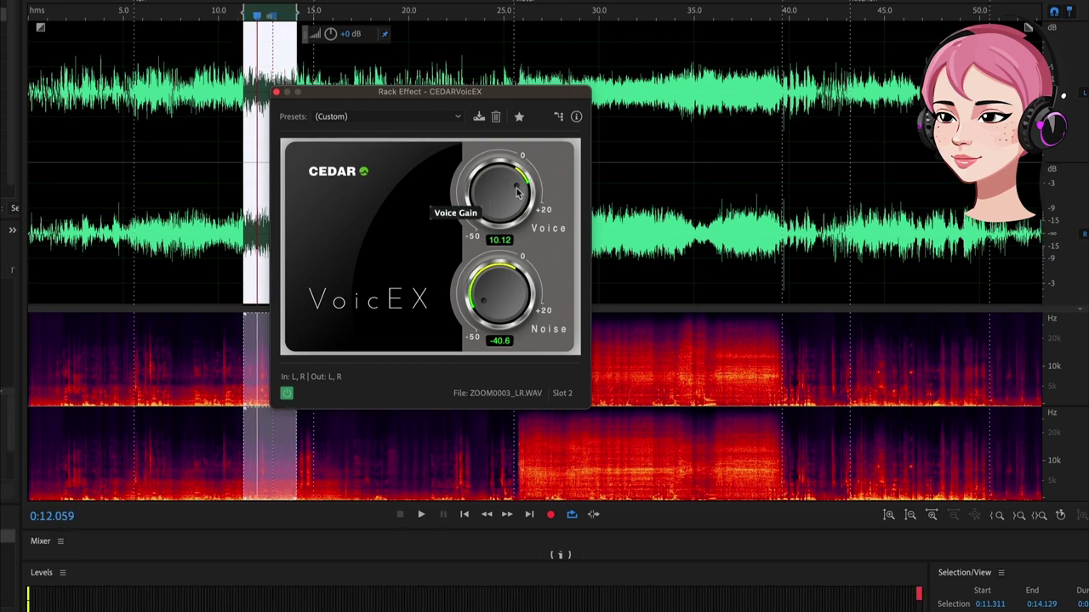
drag(517, 192, 488, 188)
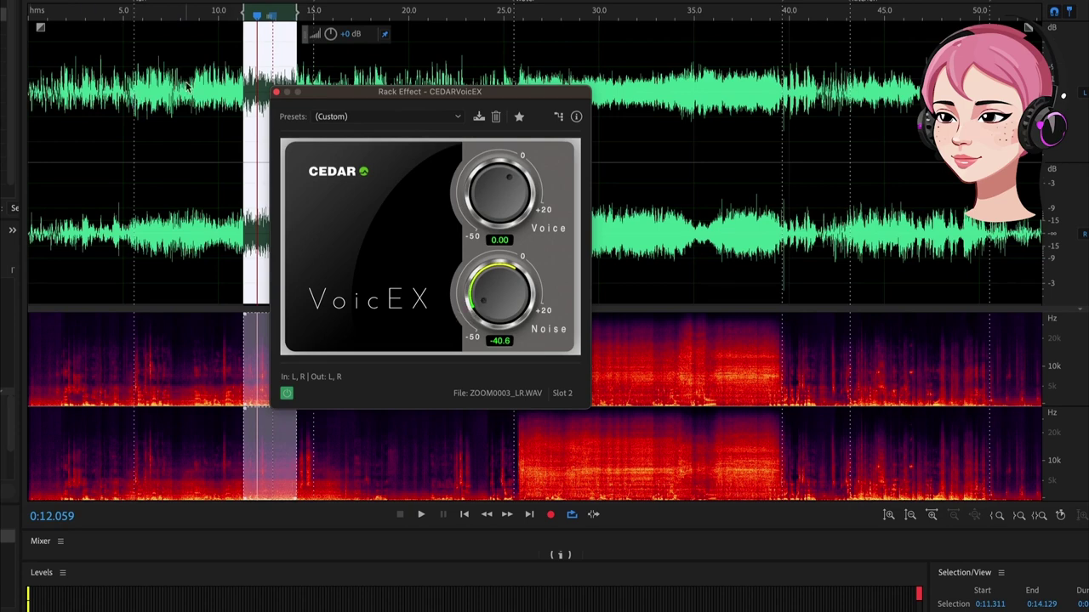
drag(493, 295, 501, 255)
drag(534, 91, 467, 169)
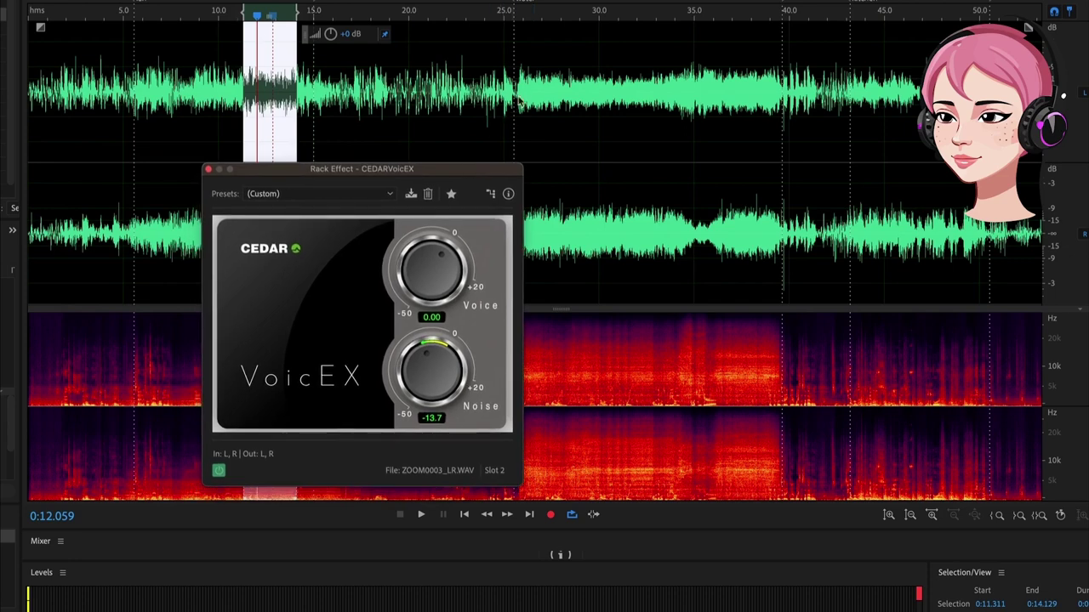
Select 0:25.546 through 0:39.627 and play it, raising Noise to about -1.76 for comparison before lowering it to -50.0.
click(546, 89)
scroll(374, 82, up, 3)
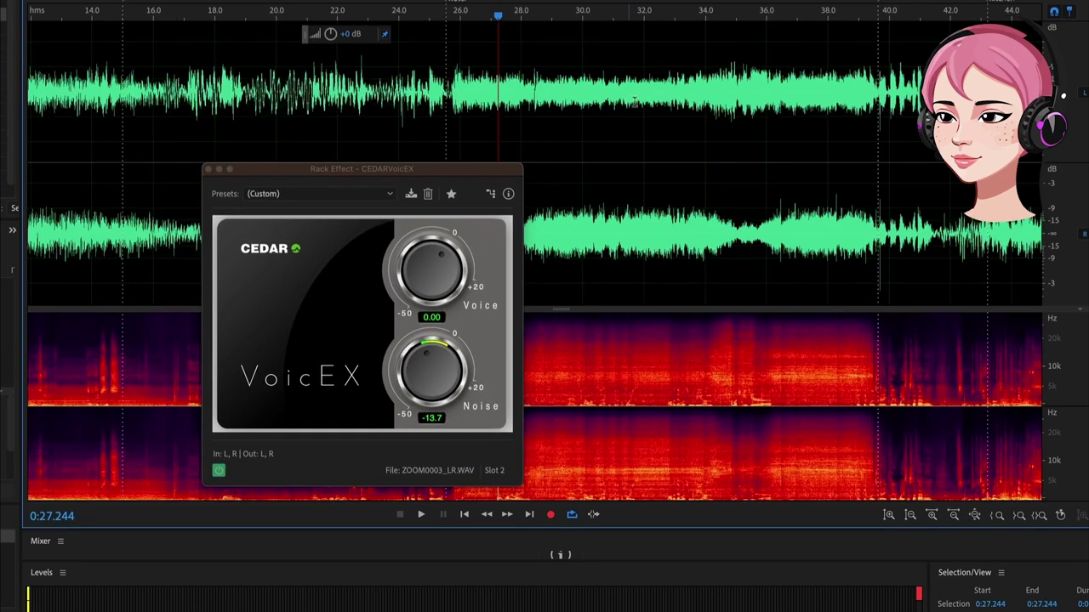
drag(193, 98, 624, 102)
key(space)
drag(423, 381, 424, 371)
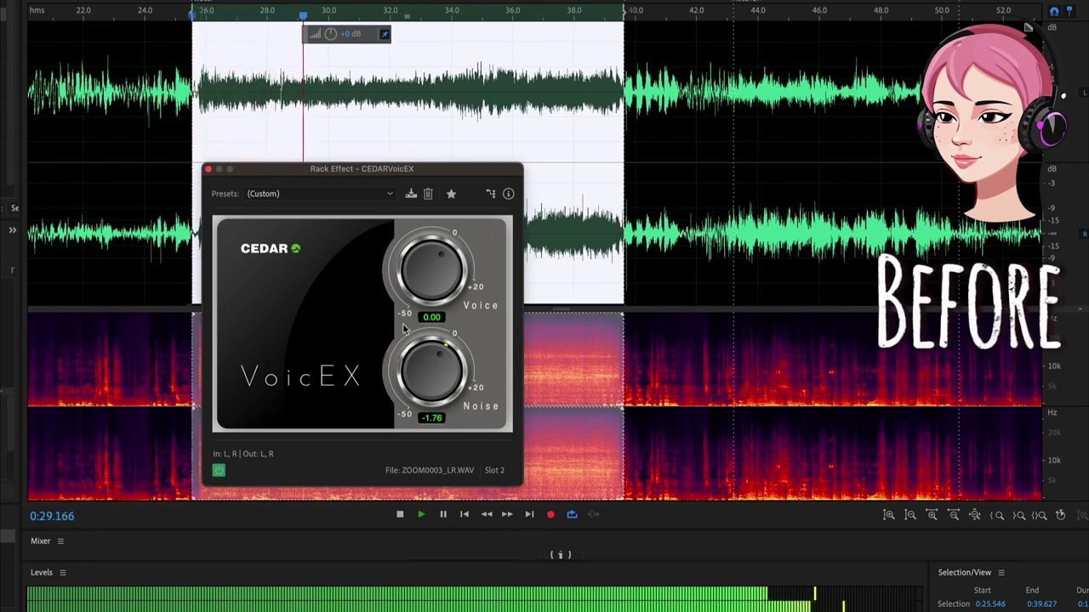
drag(432, 358, 430, 377)
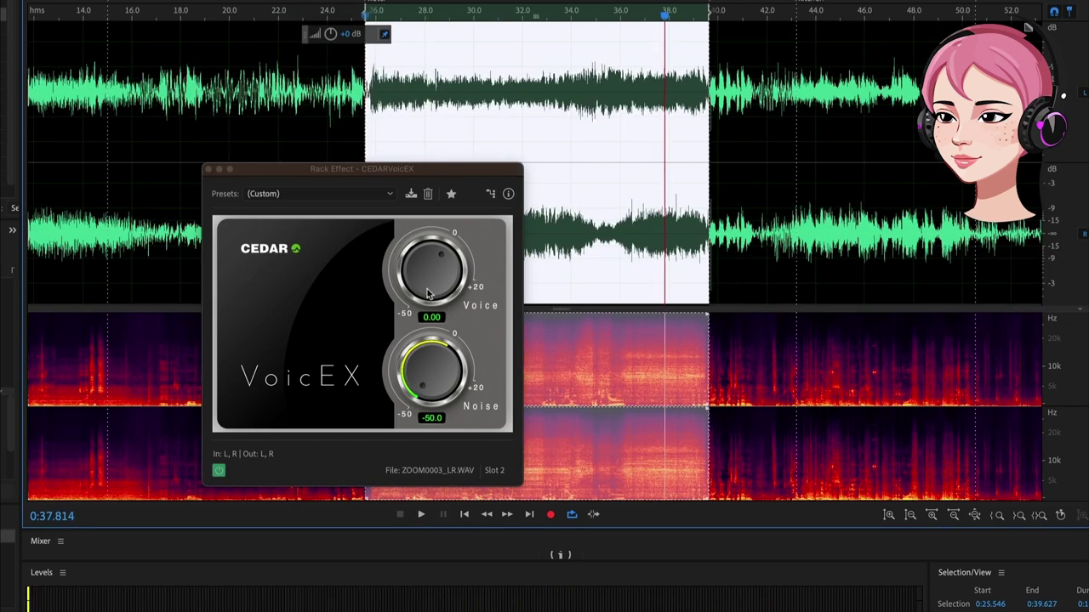
Replay the selection while setting the Voice gain to about -1.83 and Noise to about -49.7, and stop playback.
key(space)
drag(428, 293, 429, 295)
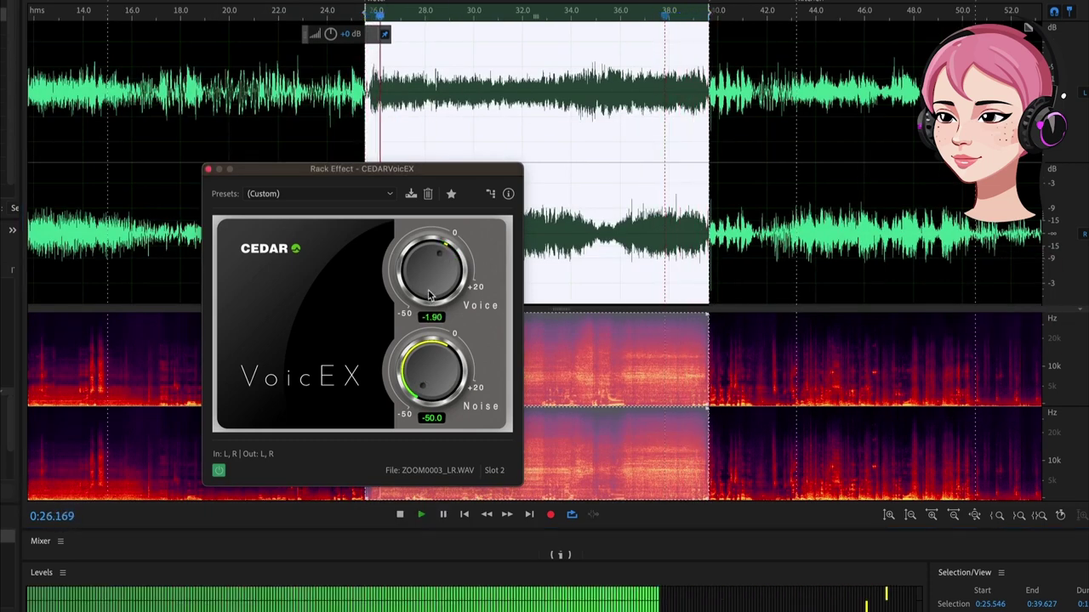
drag(440, 380, 439, 379)
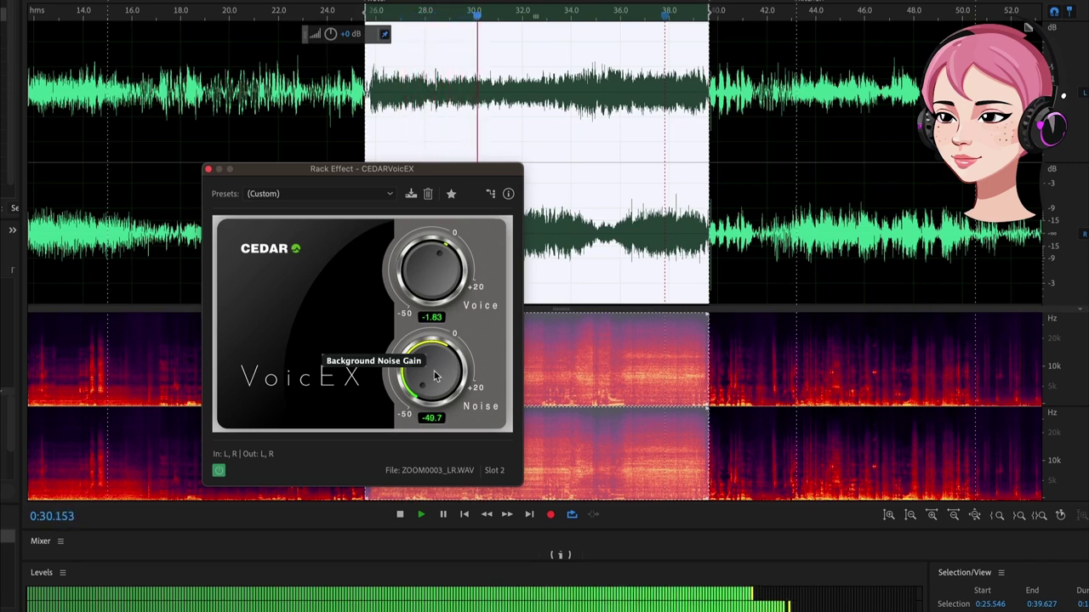
key(space)
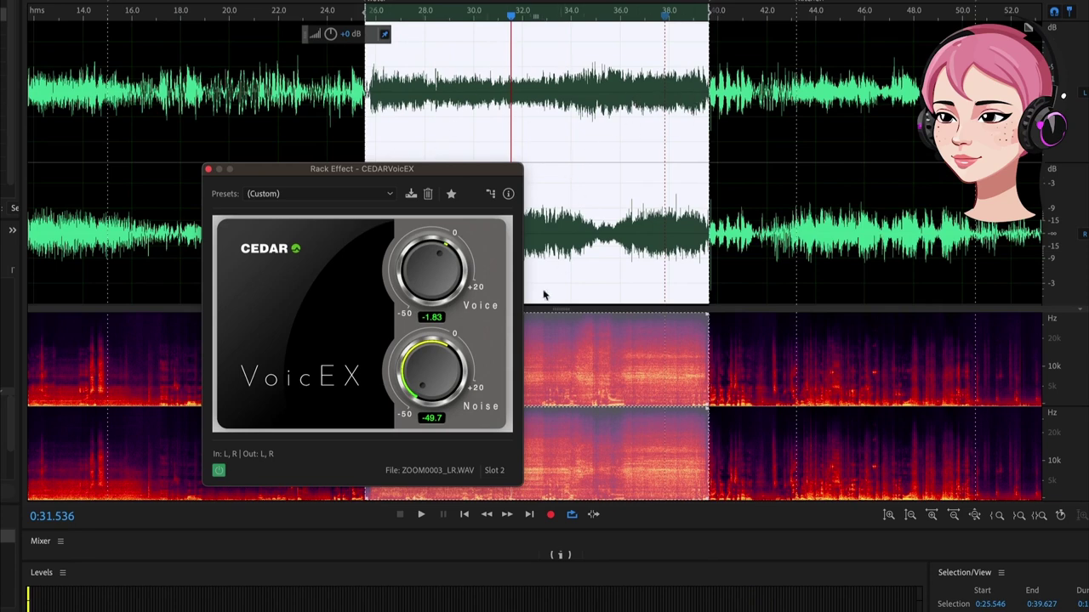
Select the marked passage from about 0:43.2 to 0:50.5 and audition it with the Noise gain at -50.0.
click(816, 87)
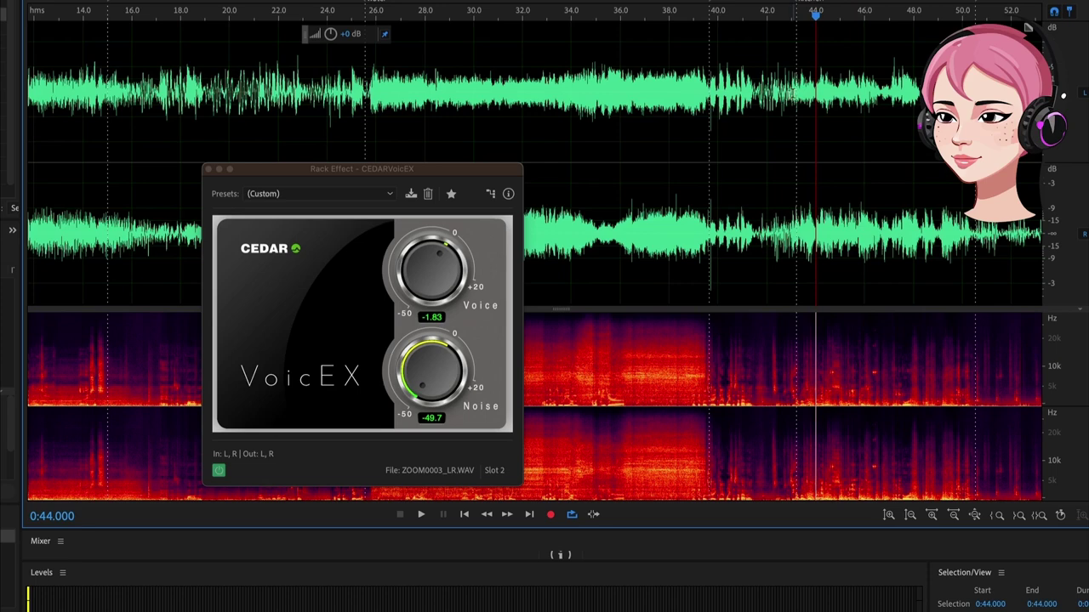
drag(797, 92, 975, 92)
drag(433, 374, 434, 466)
key(space)
key(space)
key(space)
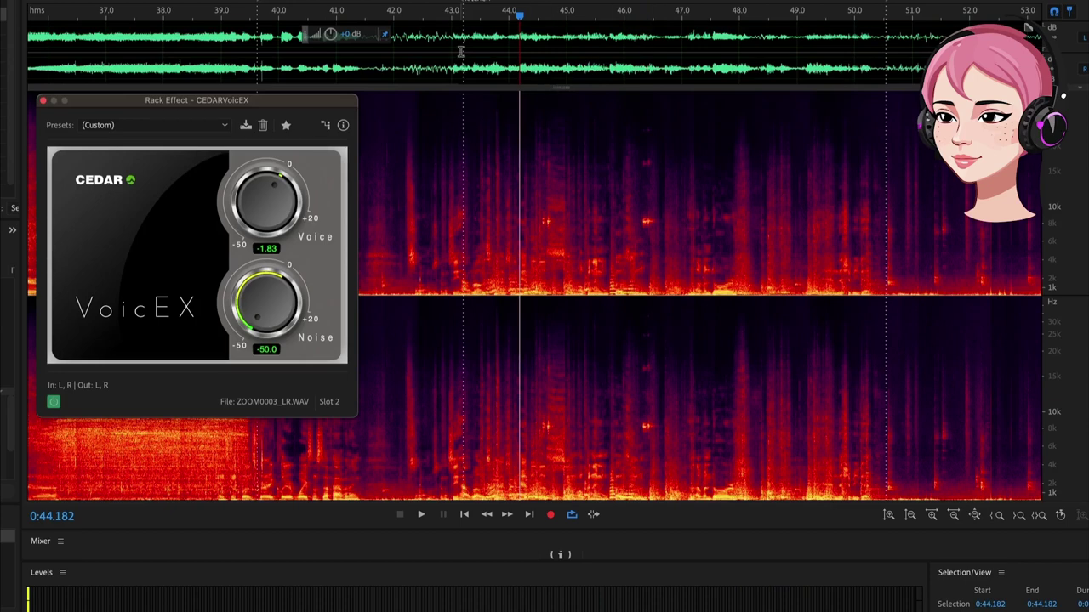
drag(460, 51, 884, 59)
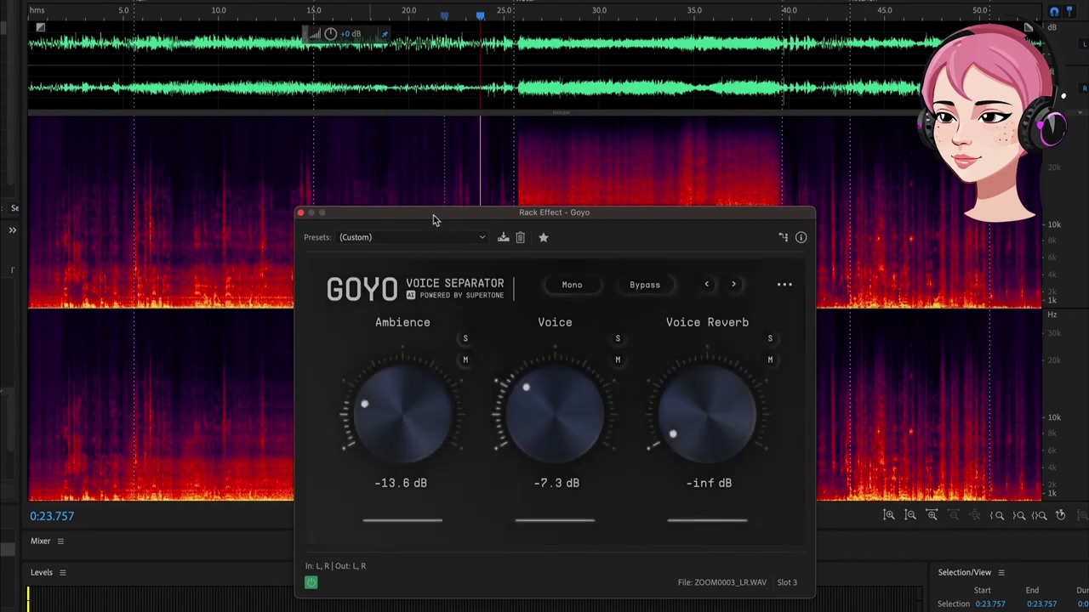
Solo Voice Reverb in the Goyo effect during playback, raise it to 12.0 dB, and bring it back to about 1.1 dB.
drag(438, 218, 144, 176)
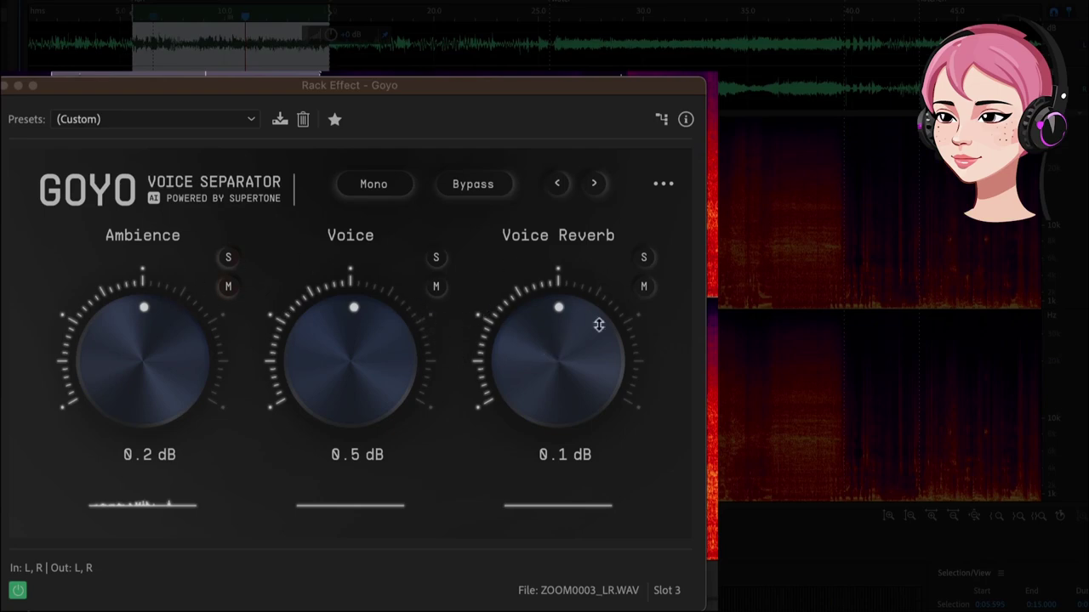
click(643, 257)
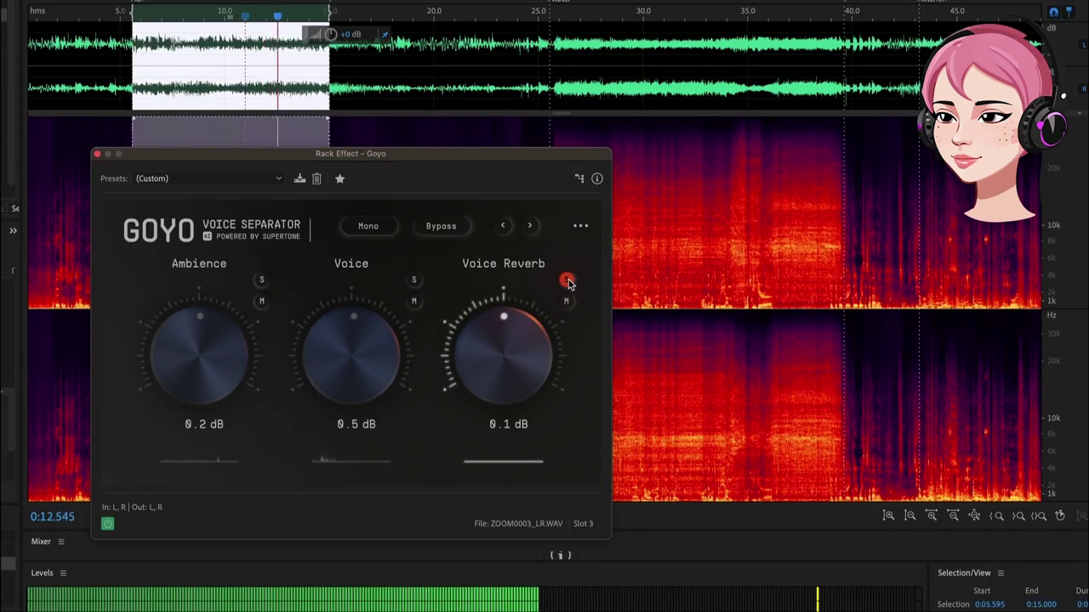
scroll(531, 292, up, 10)
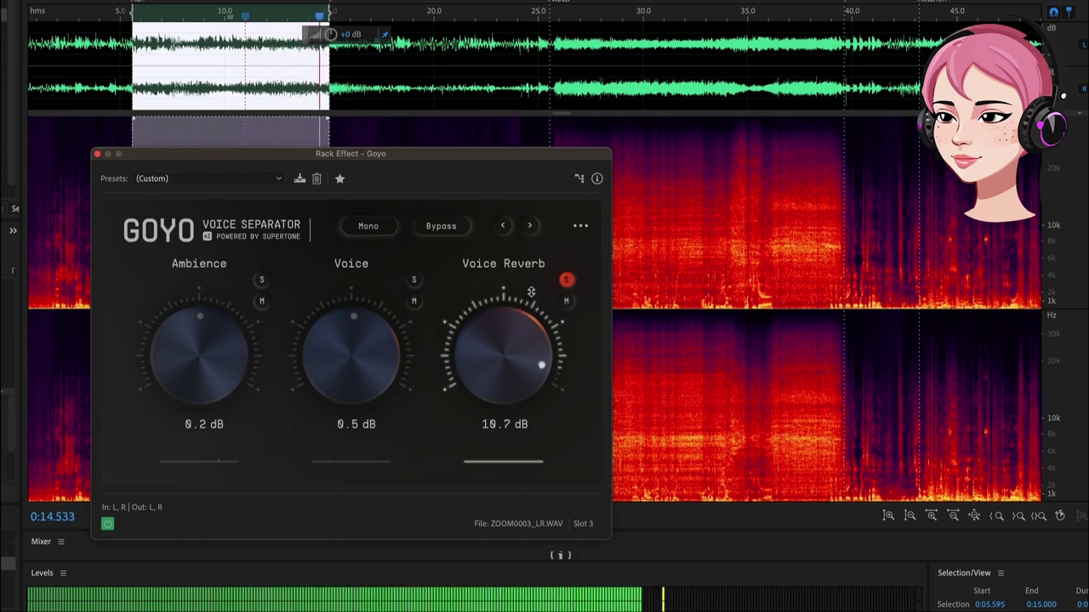
drag(531, 292, 537, 273)
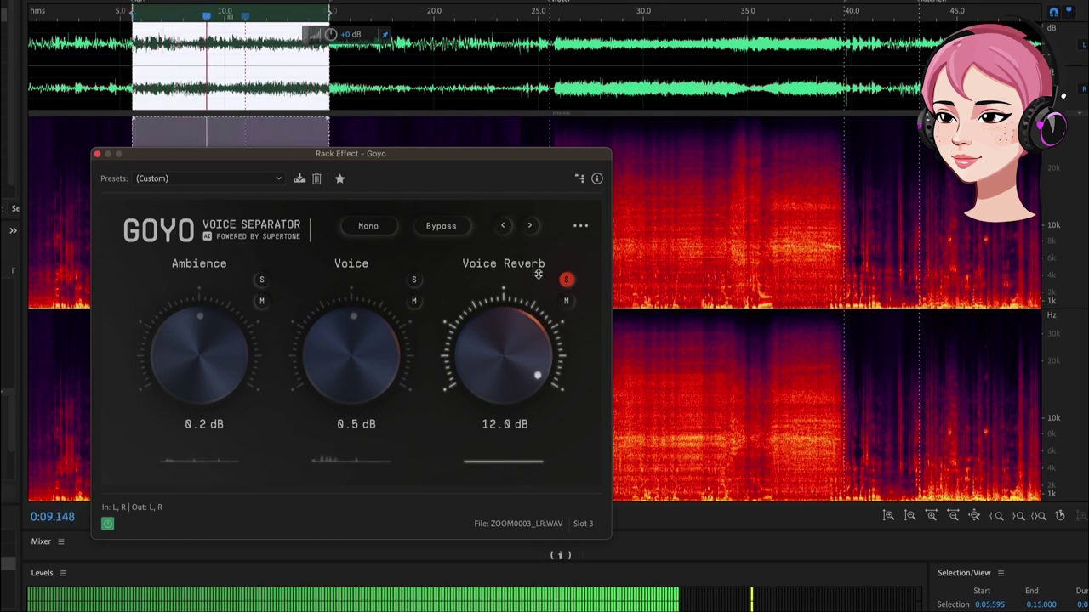
drag(537, 273, 534, 339)
Audition Voice alone and Ambience alone using solo, and clear all Goyo solos.
click(414, 280)
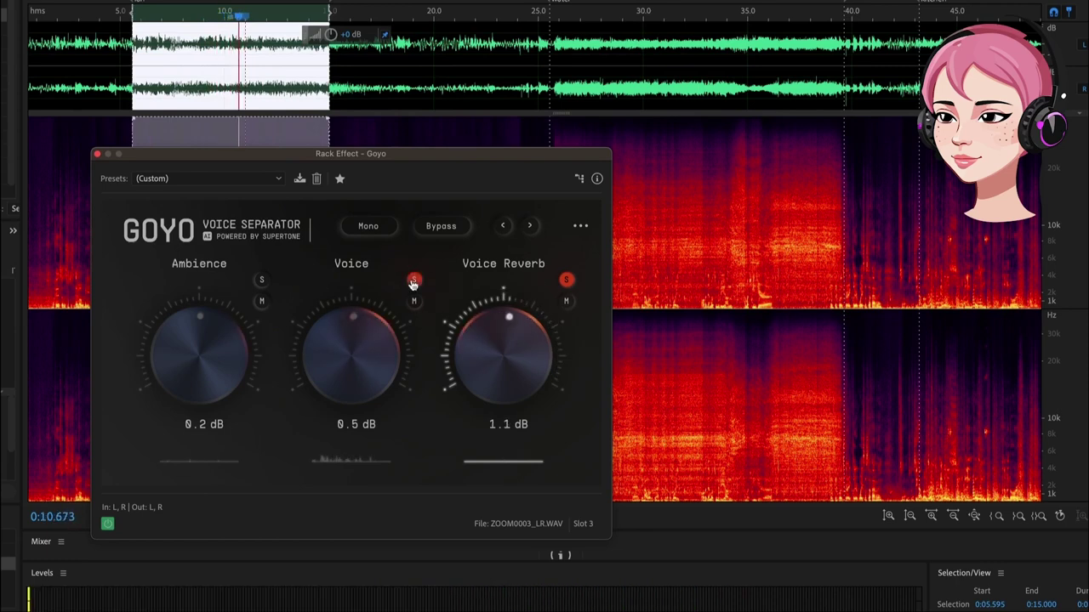
click(565, 279)
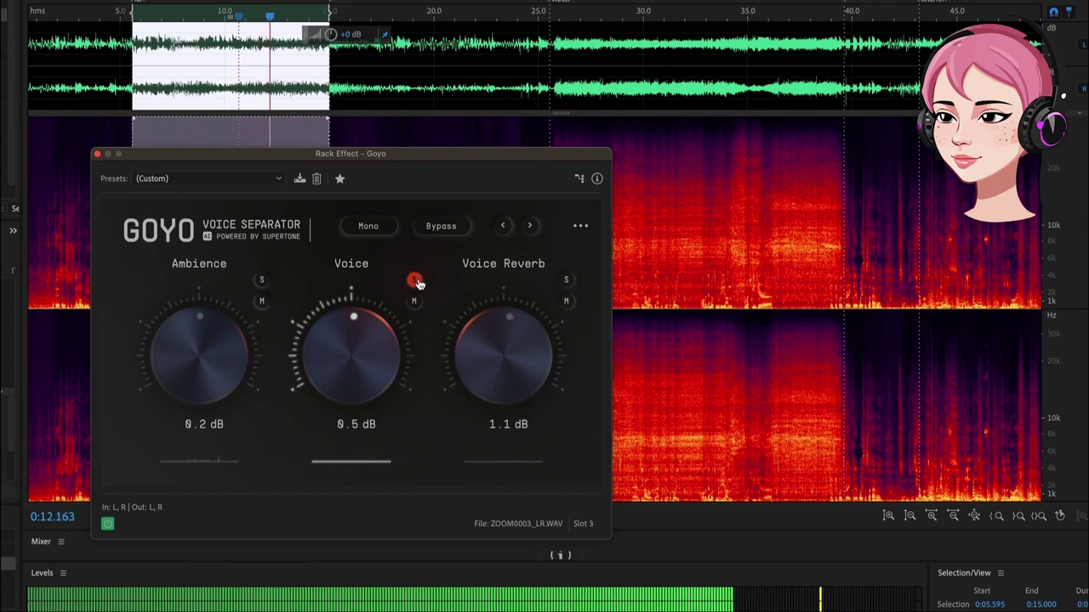
click(415, 281)
click(260, 281)
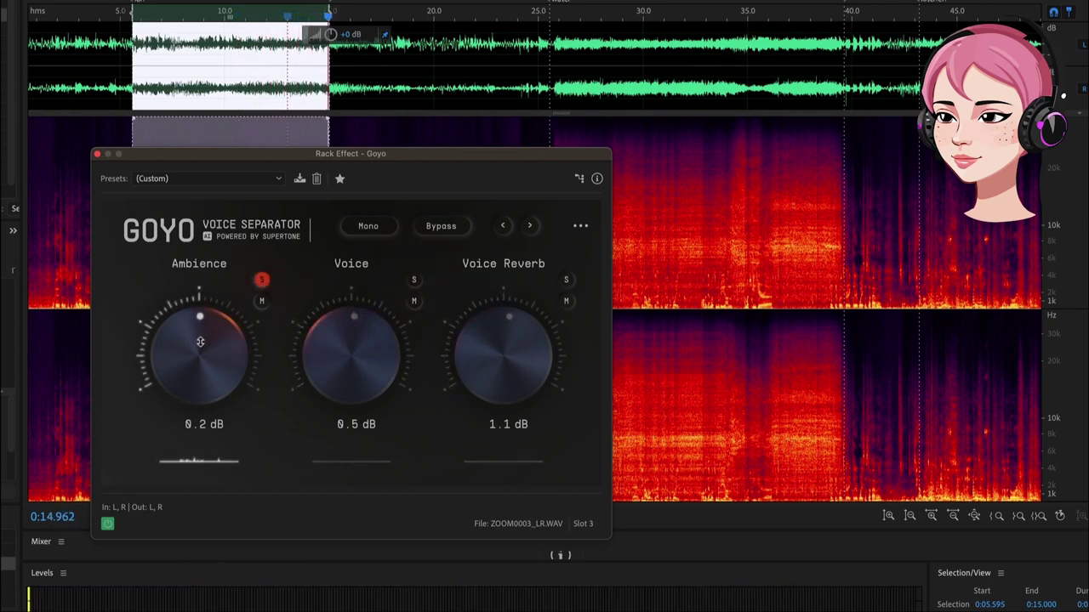
click(262, 281)
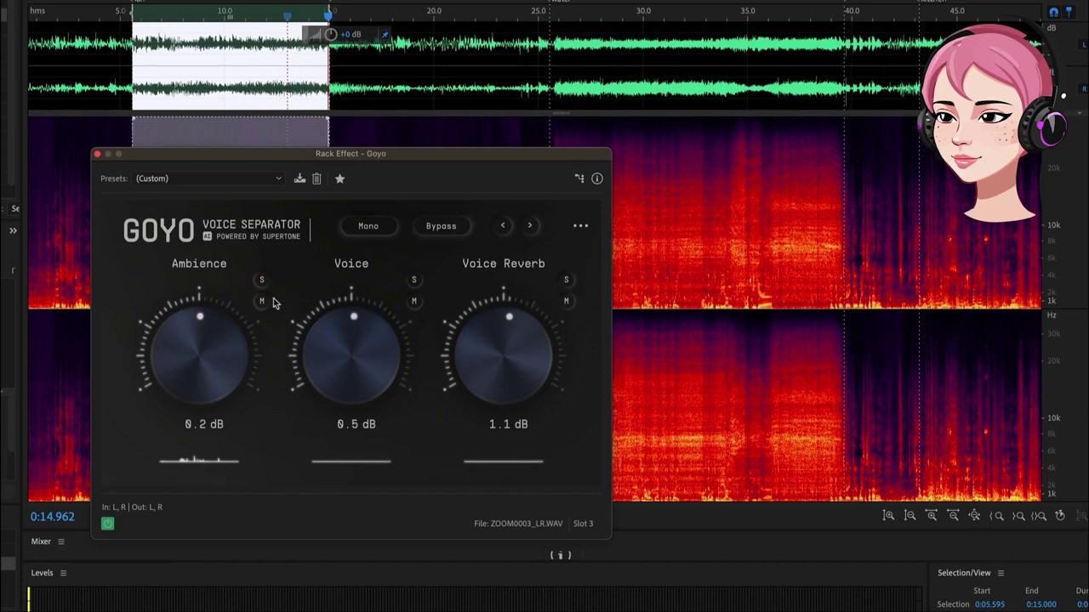
Play the selection while cutting Ambience to -inf dB and adjusting Voice Reverb to about -0.2 dB.
key(space)
drag(208, 328, 204, 381)
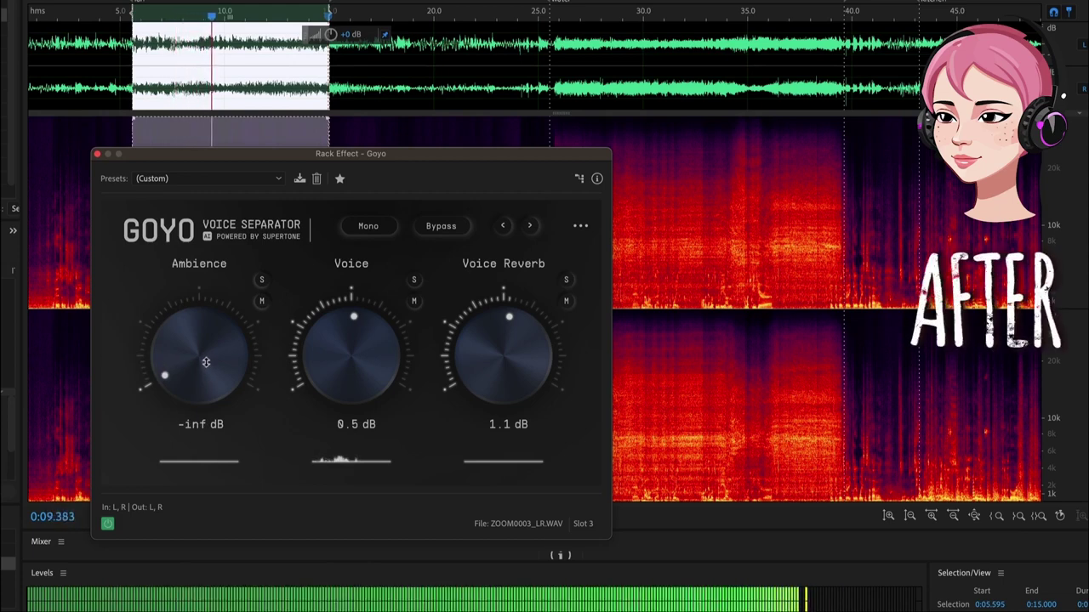
mouse_move(477, 327)
mouse_down()
mouse_move(477, 342)
mouse_move(477, 327)
mouse_up()
drag(199, 348, 203, 314)
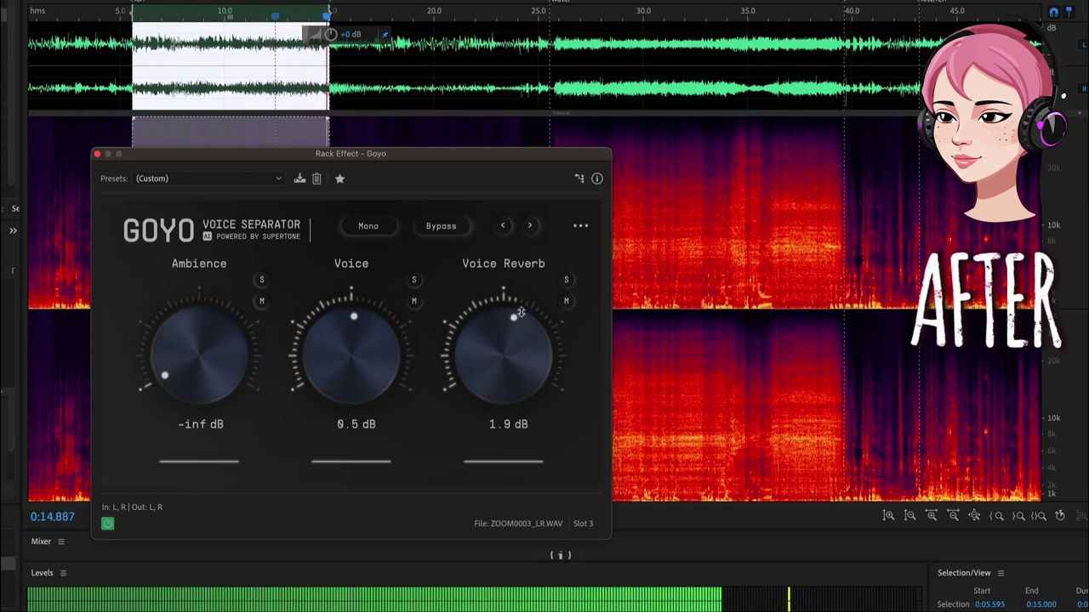
drag(511, 320, 512, 327)
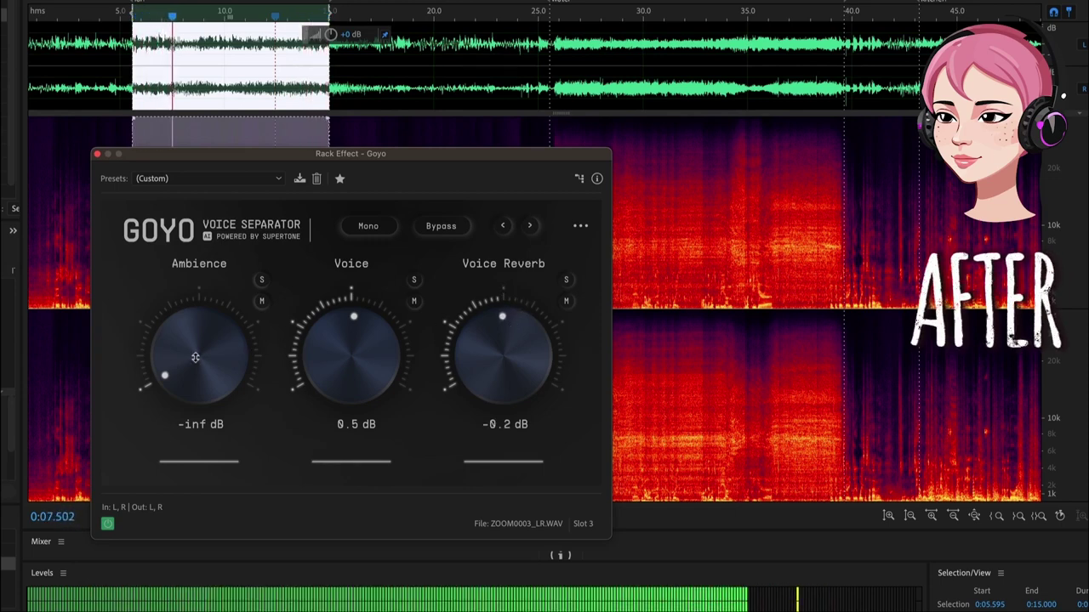
drag(194, 356, 196, 362)
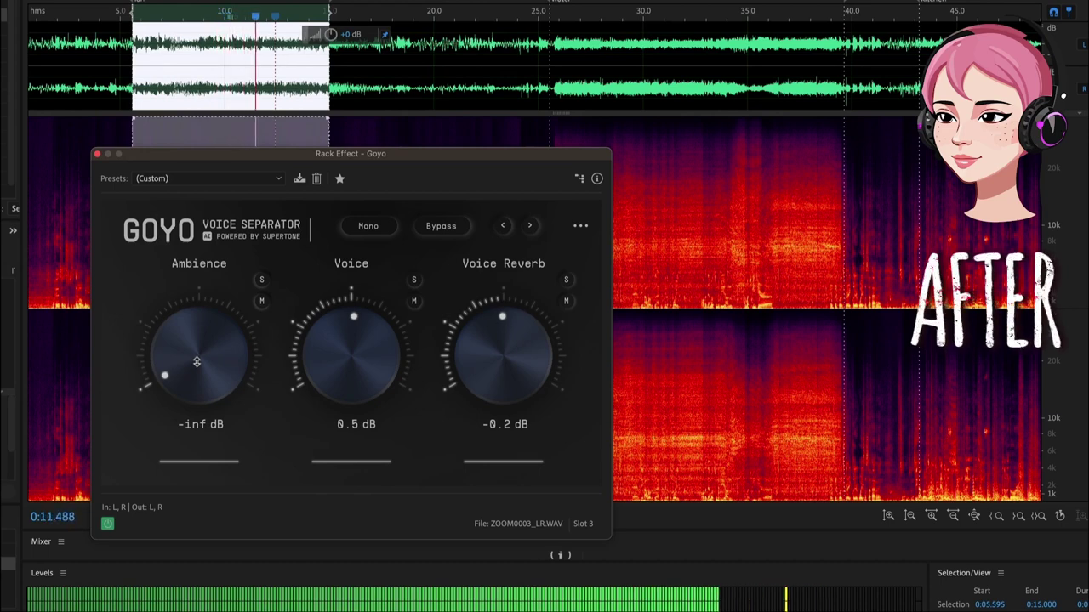
Mark a short passage within the 0:05.595 to 0:15.000 region and play it.
click(267, 108)
scroll(266, 108, up, 3)
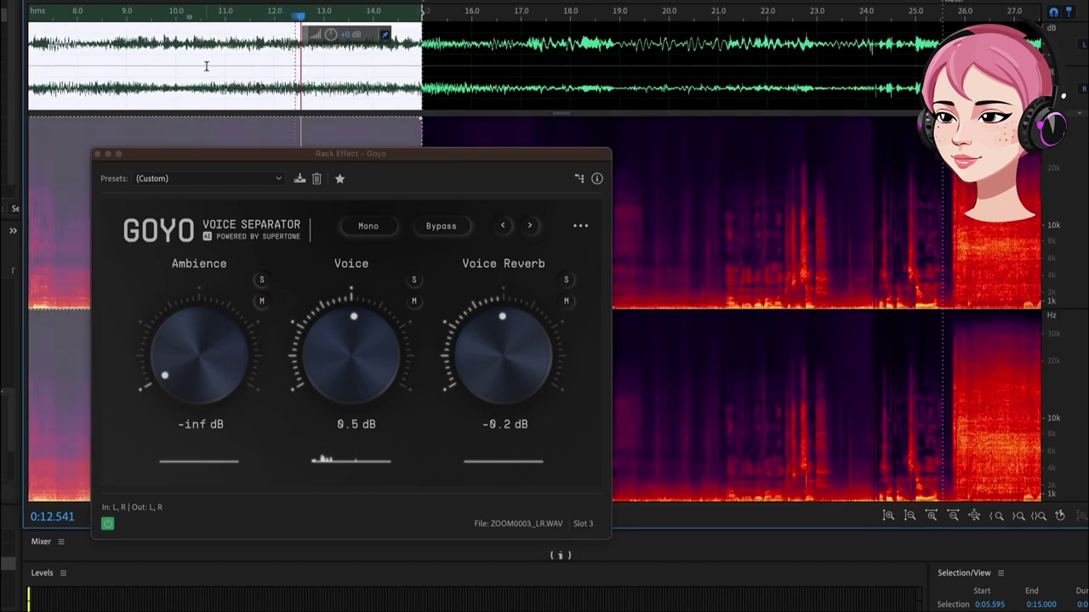
drag(236, 68, 324, 68)
key(space)
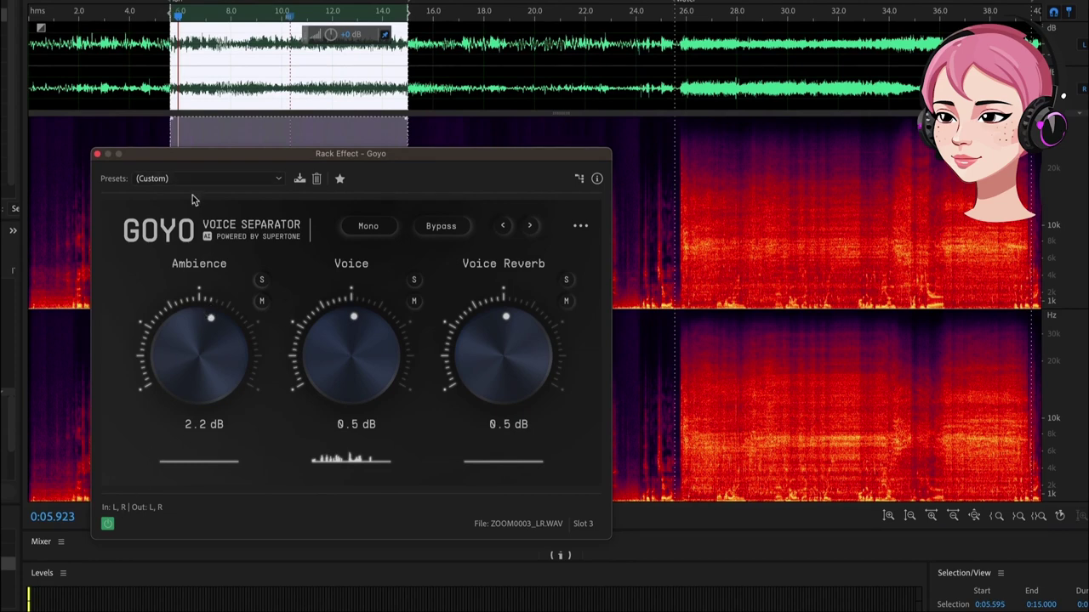
Play the selection with the Goyo effect switched off, and switch the effect back on for comparison.
click(108, 528)
key(space)
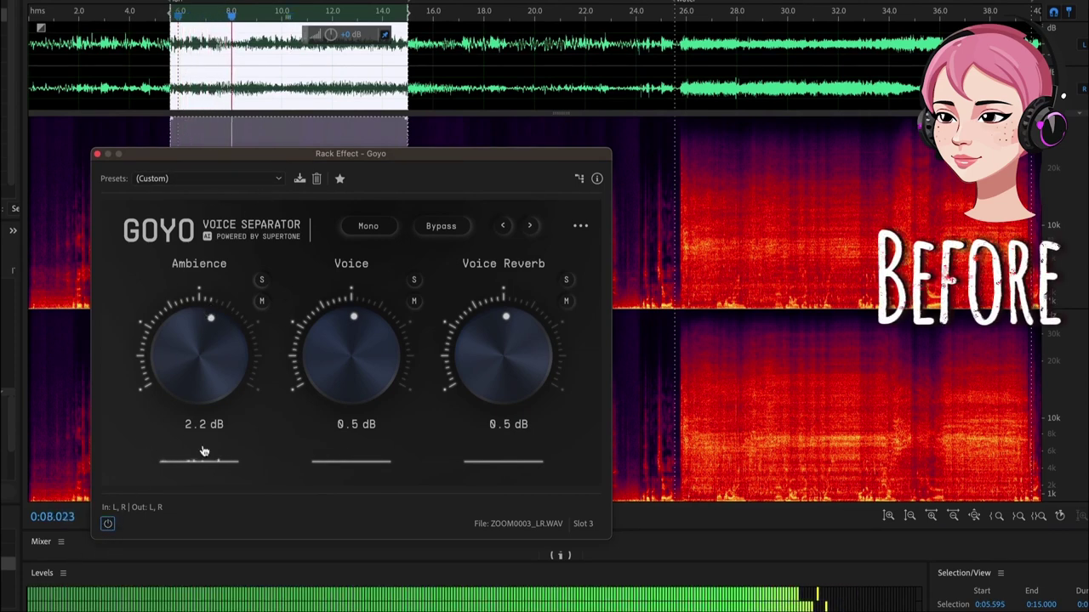
click(108, 525)
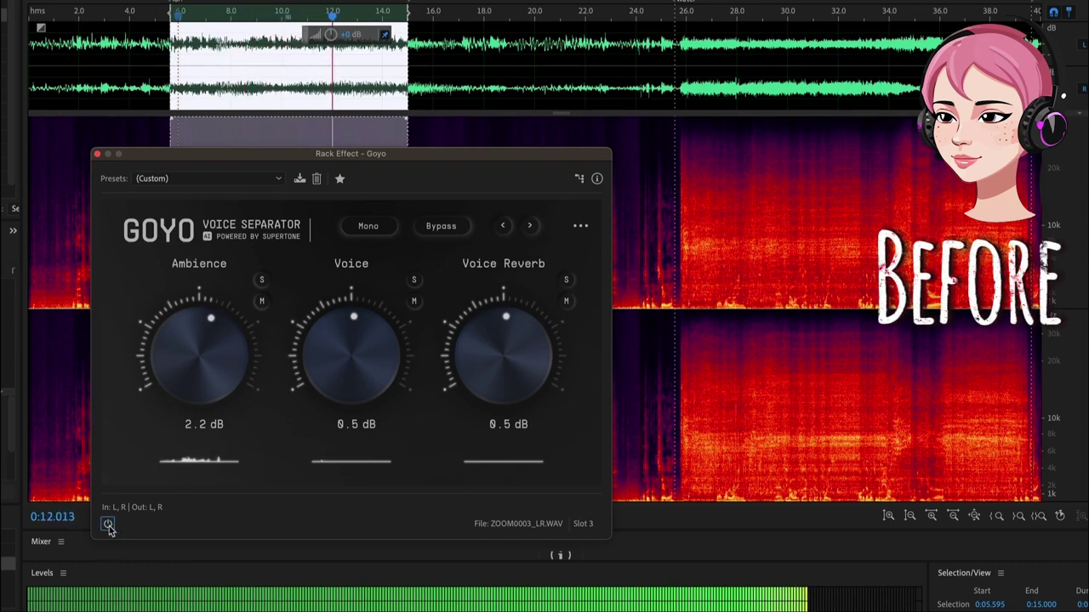
key(space)
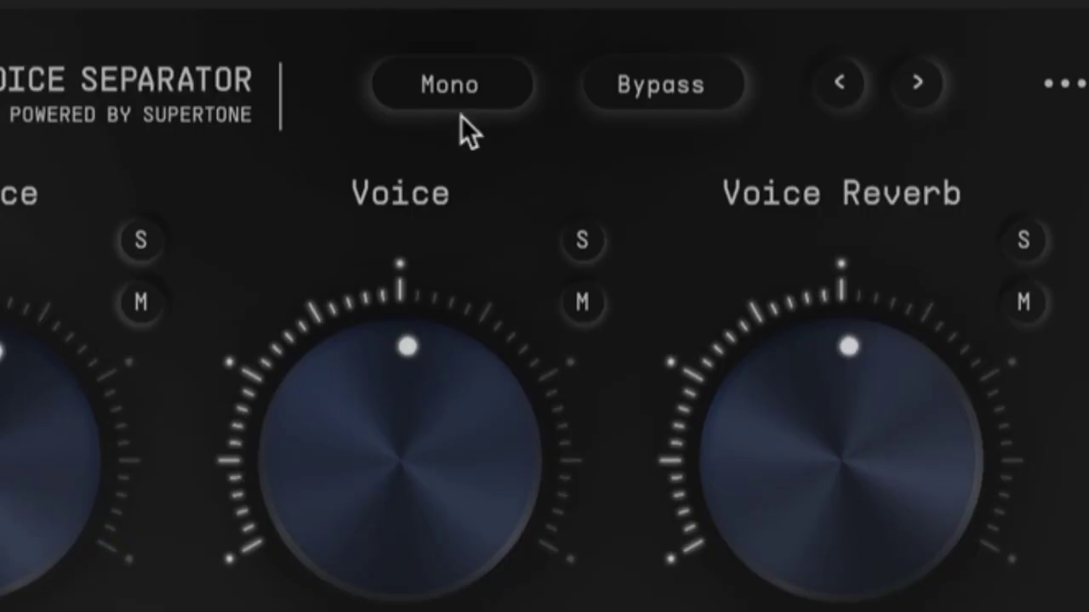
click(367, 226)
click(496, 117)
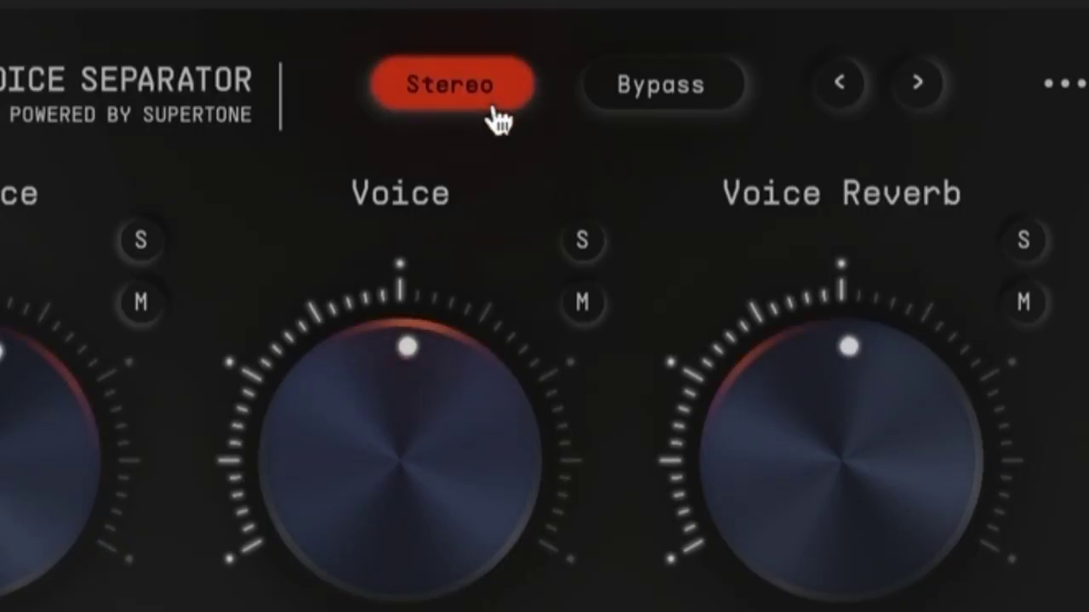
click(499, 117)
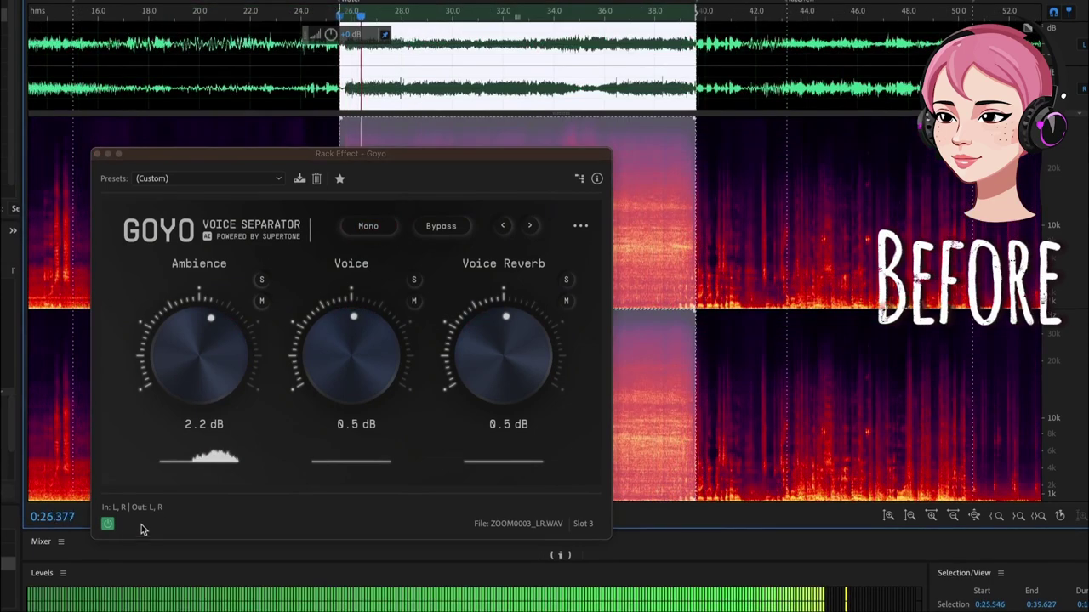
Set Goyo to Stereo during playback, cut Ambience to -inf dB, and lower Voice Reverb to about -4.9 dB.
click(371, 227)
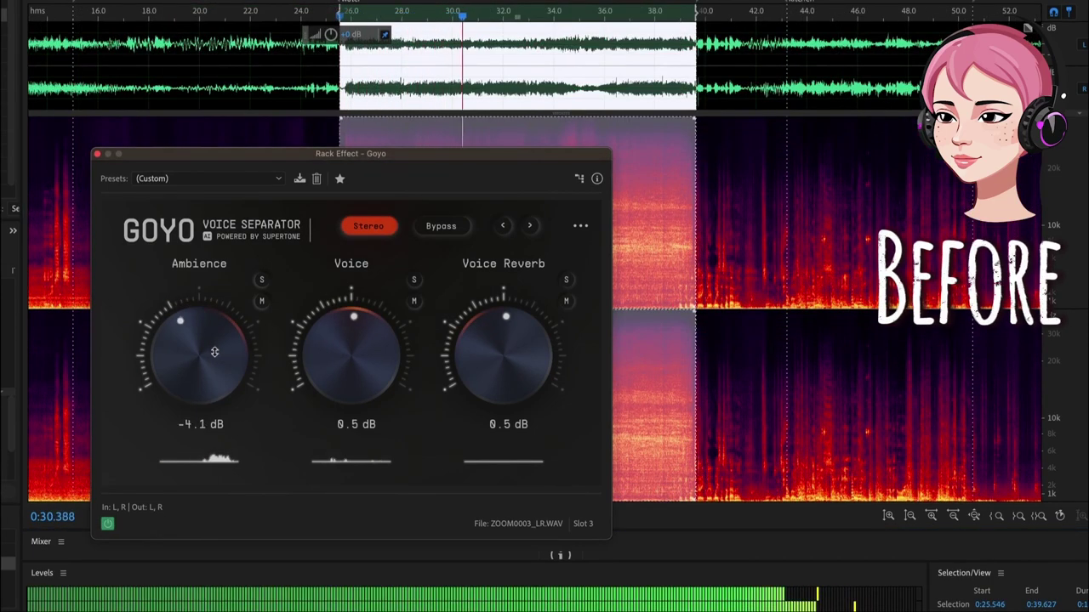
drag(214, 351, 213, 393)
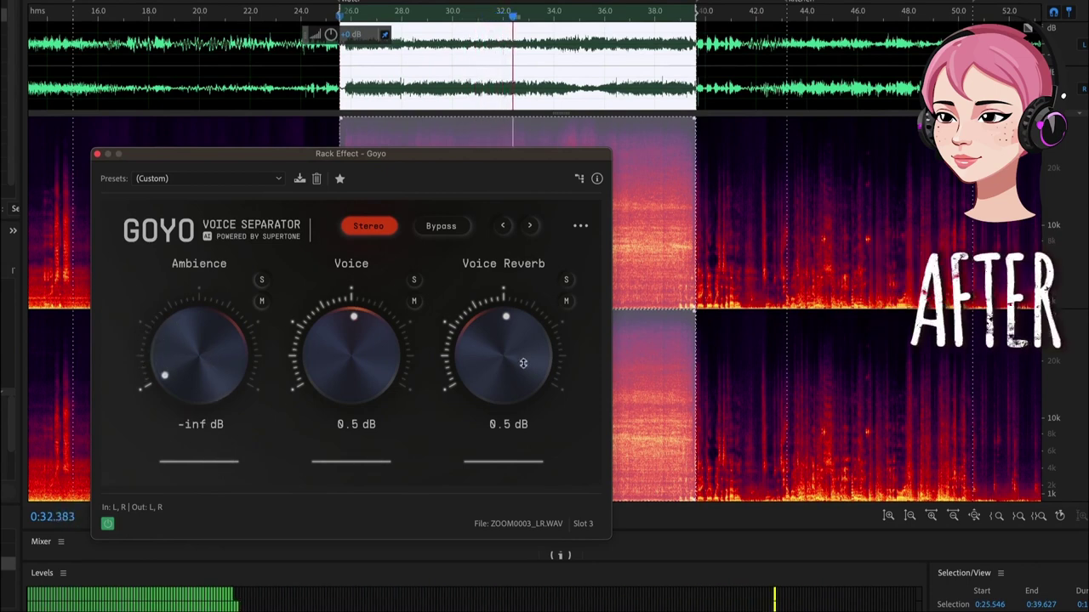
drag(508, 339, 479, 374)
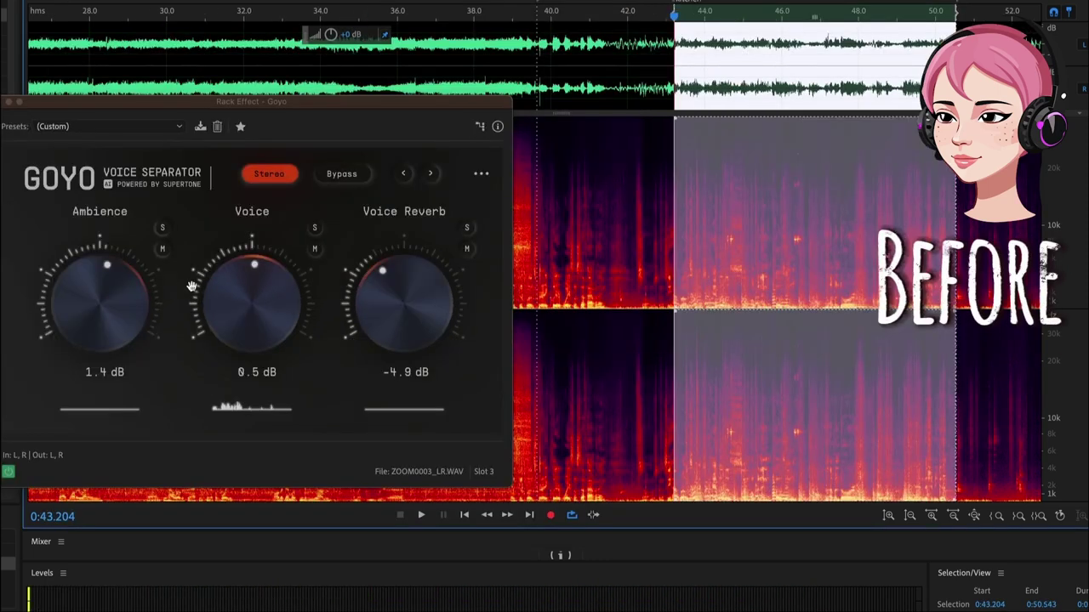
Play the 0:43.204 to 0:50.543 selection while cutting Goyo's Ambience to -inf dB, and stop playback.
key(space)
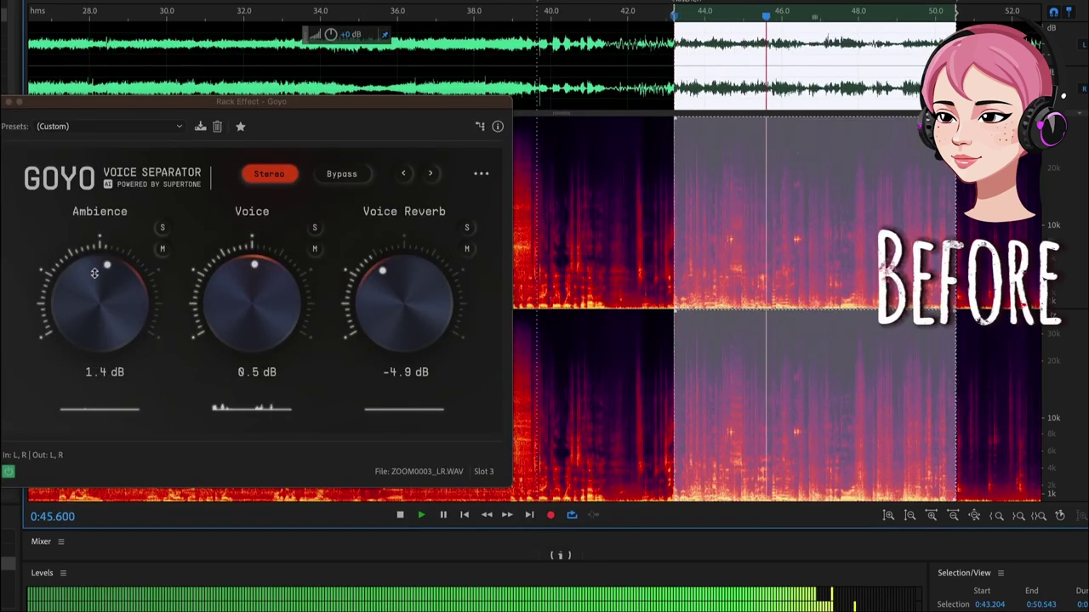
drag(95, 273, 91, 336)
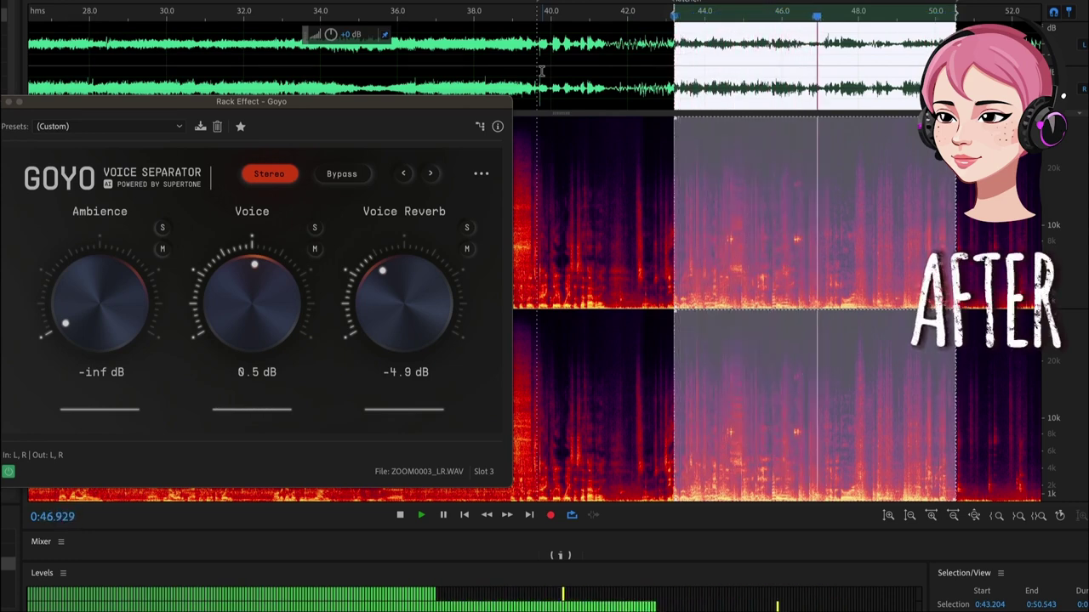
key(space)
Mark the 0:46.319 to 0:48.188 passage during playback and raise Goyo's Voice Reverb to 12.0 dB.
scroll(847, 82, up, 3)
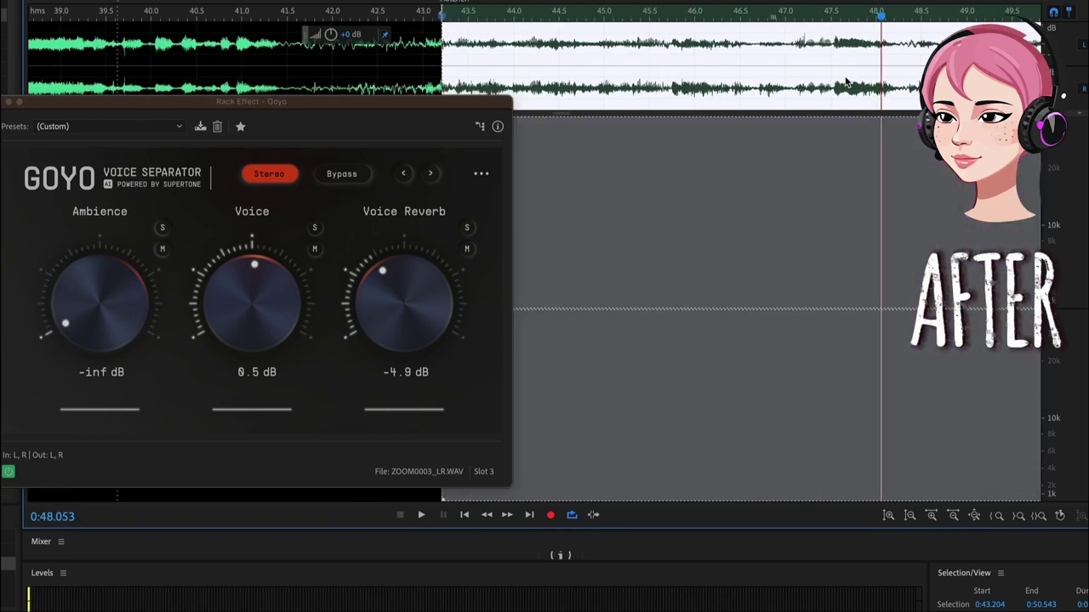
click(650, 75)
key(space)
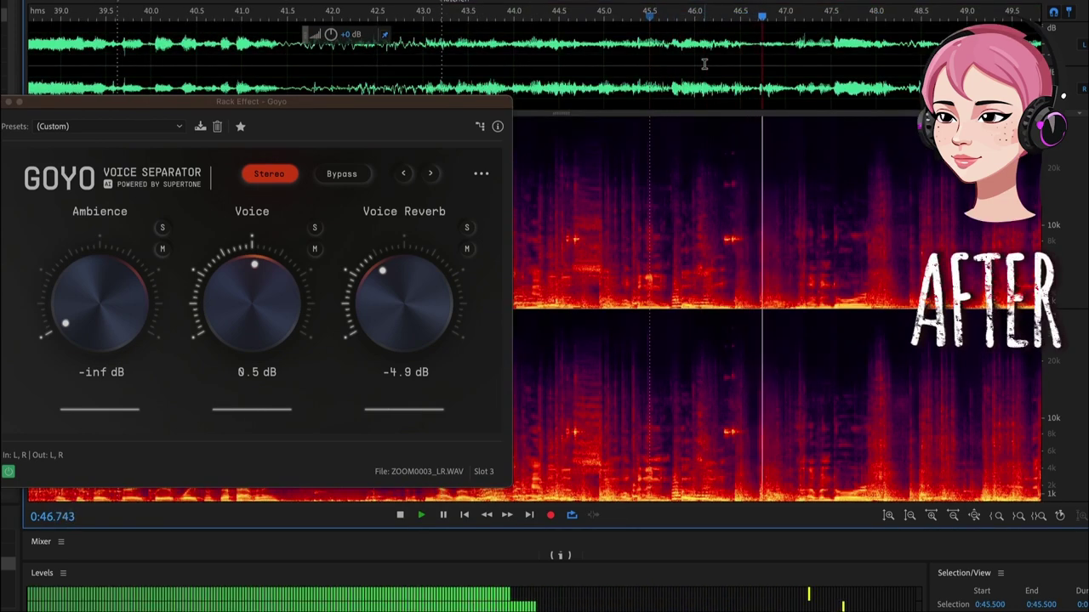
drag(724, 63, 894, 75)
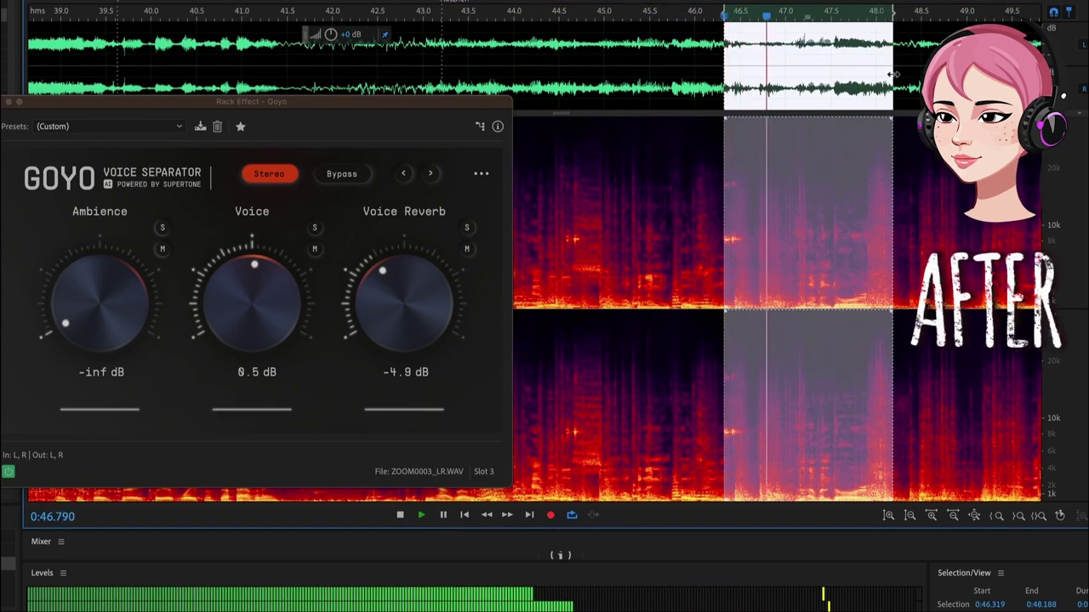
drag(410, 333, 448, 242)
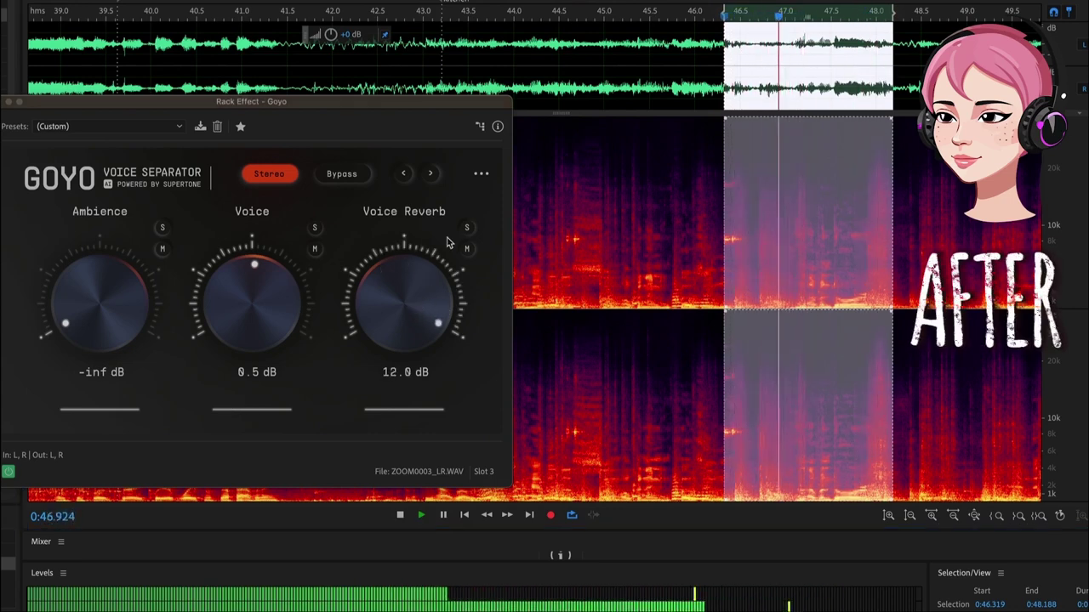
Mark and play the short passage from 0:46.660 to 0:47.178, and select a wider stretch around it.
scroll(770, 222, up, 1)
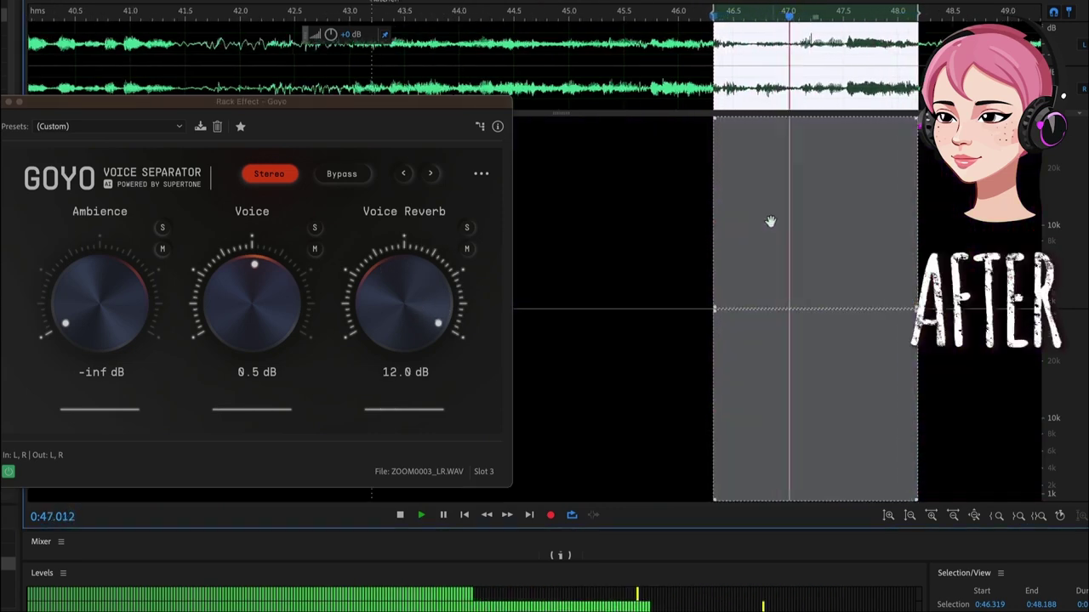
scroll(770, 221, up, 1)
click(706, 64)
drag(745, 49, 819, 44)
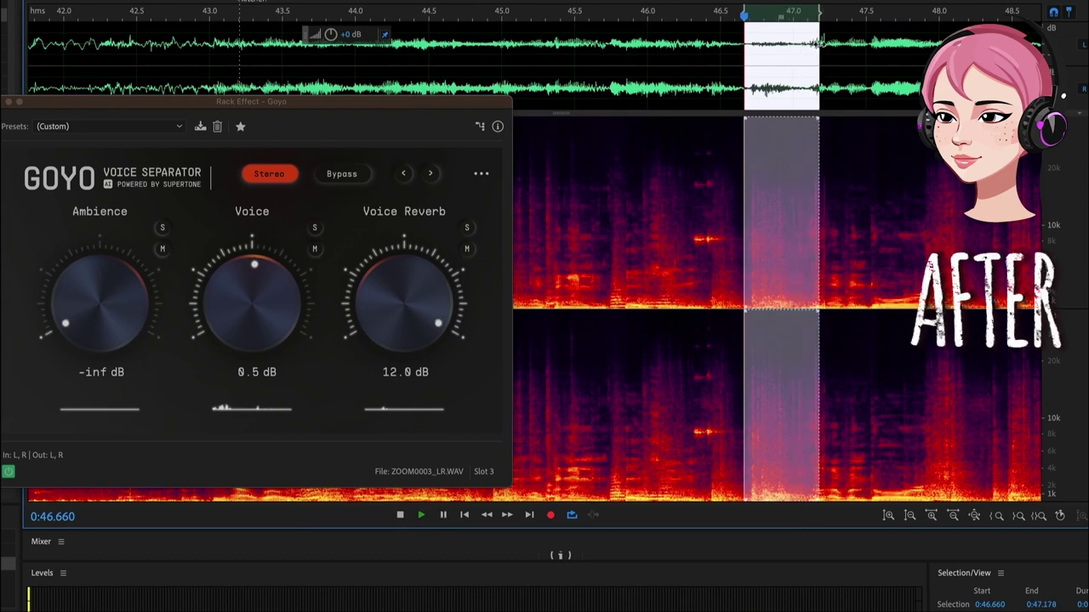
key(space)
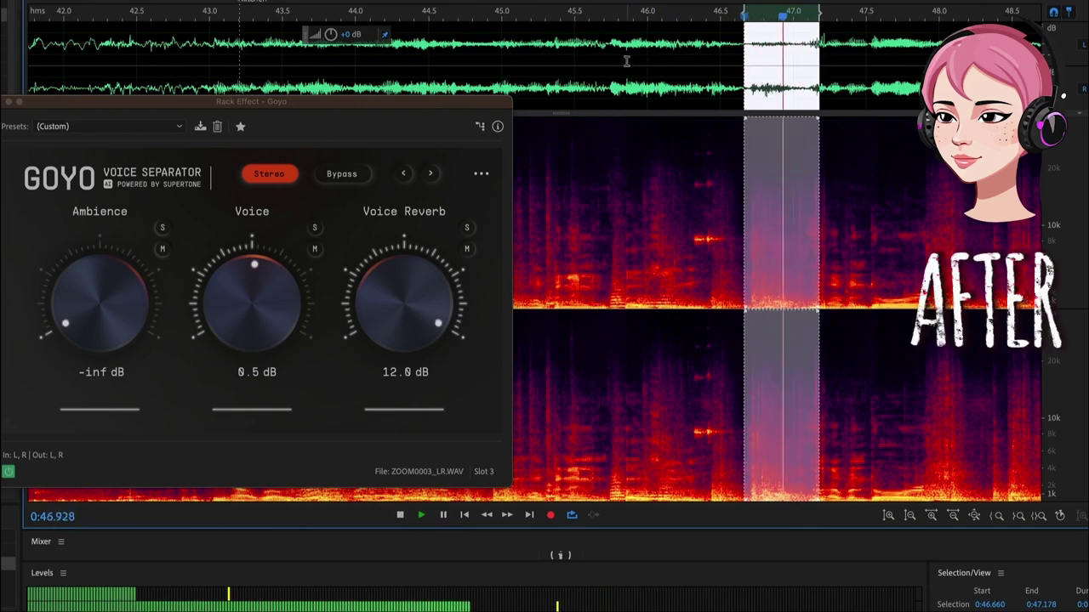
drag(524, 63, 949, 66)
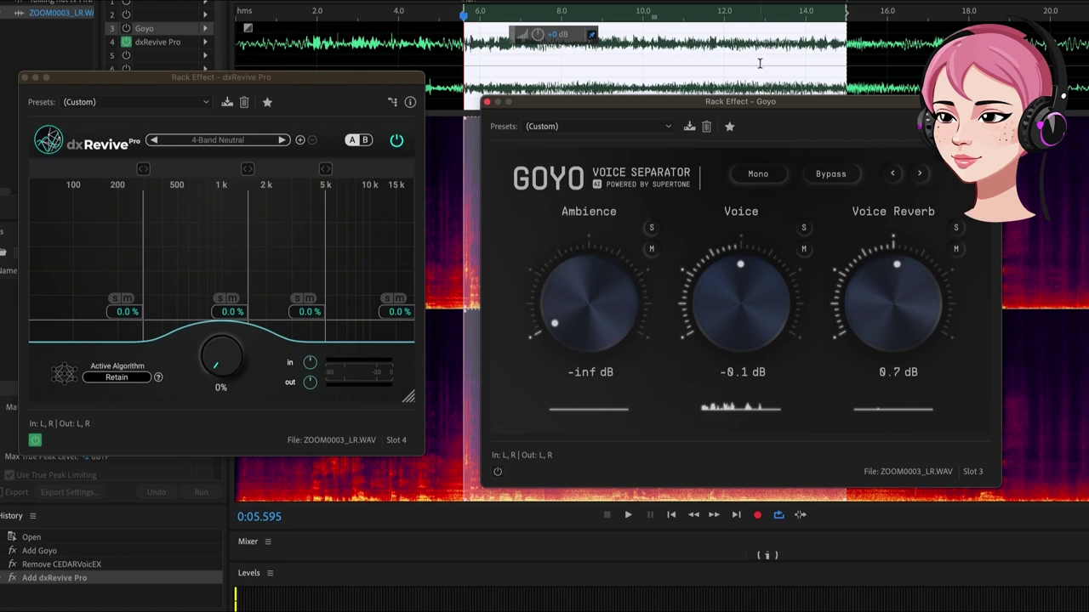
Close the Goyo effect window and reposition the dxRevive Pro window over the waveform.
drag(770, 98, 696, 231)
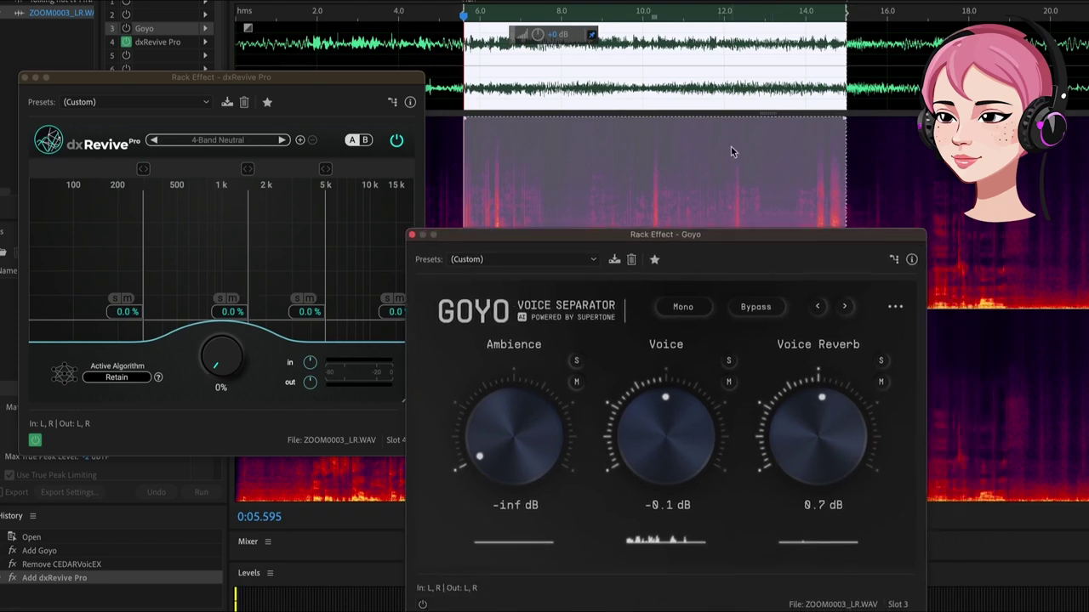
scroll(780, 47, down, 3)
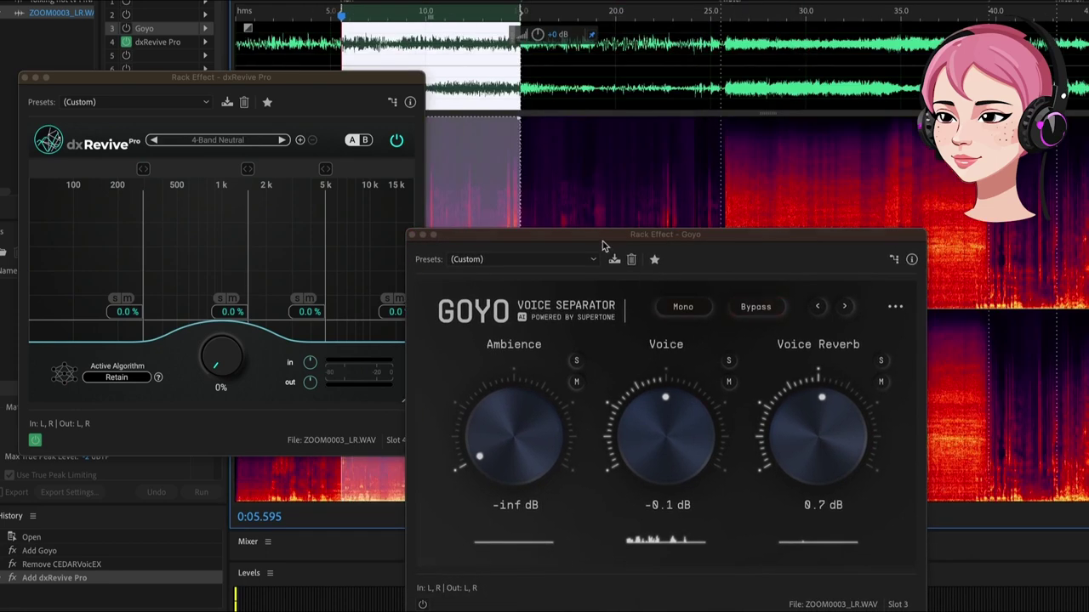
drag(643, 236, 707, 197)
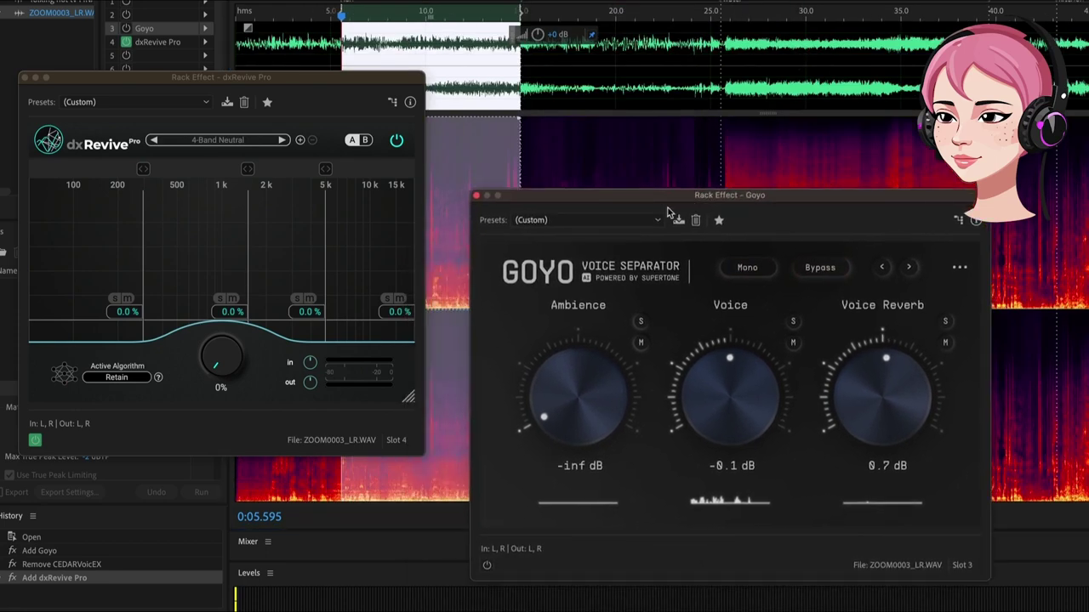
click(477, 195)
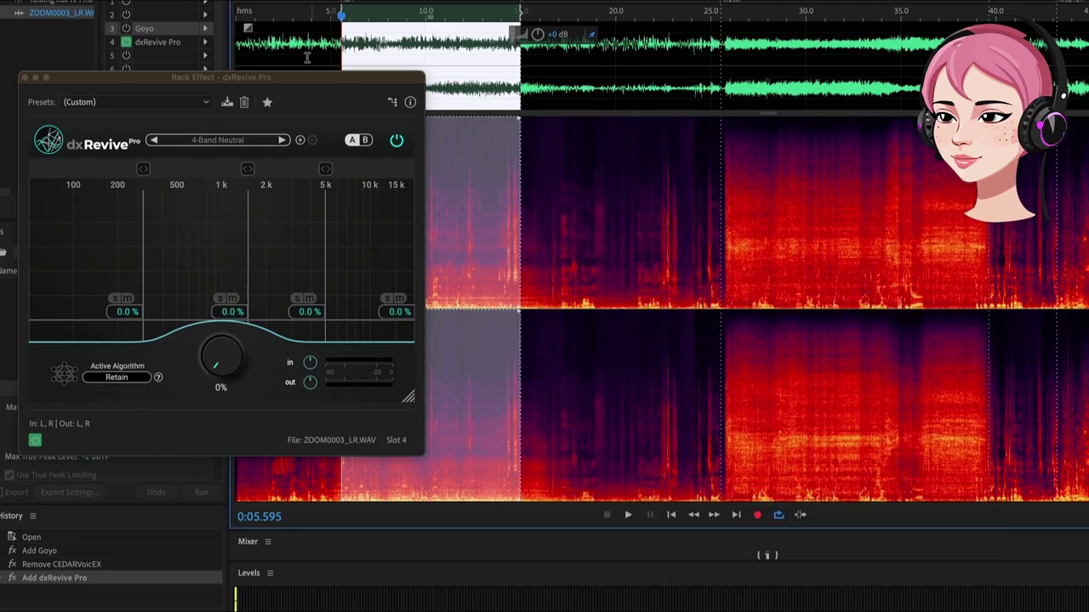
drag(266, 85, 304, 203)
Play the selection and raise dxRevive Pro's overall amount to 100% with the Retain algorithm.
key(space)
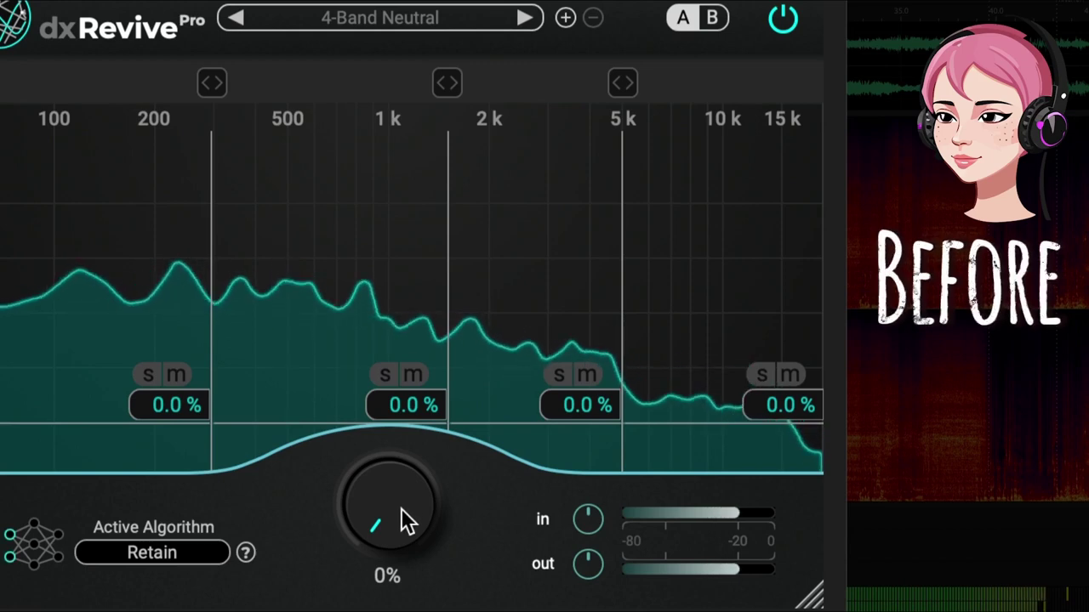
drag(400, 508, 396, 576)
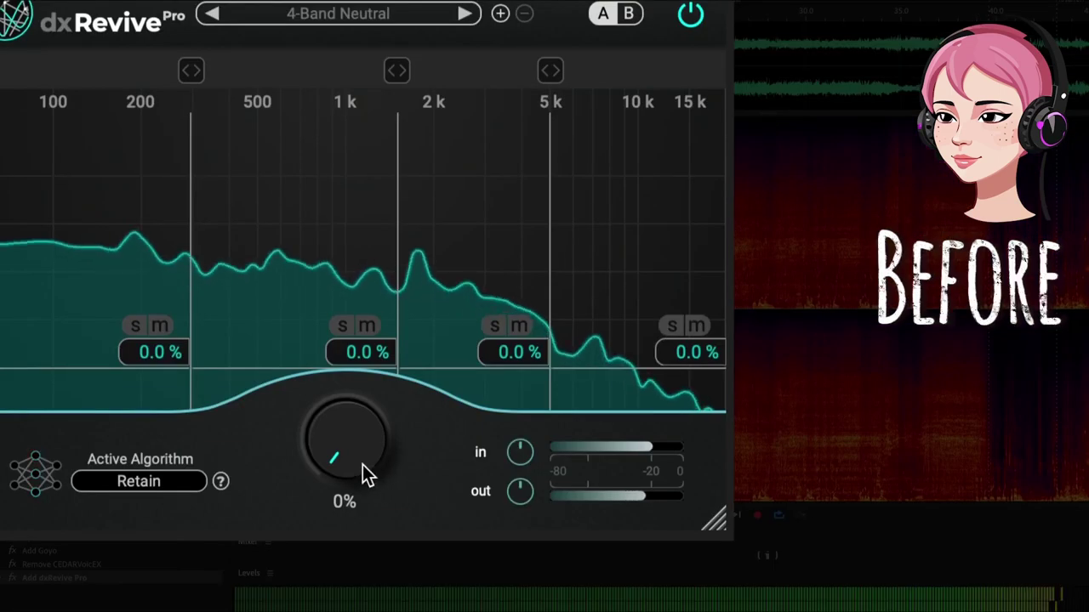
drag(236, 367, 235, 361)
drag(362, 451, 393, 257)
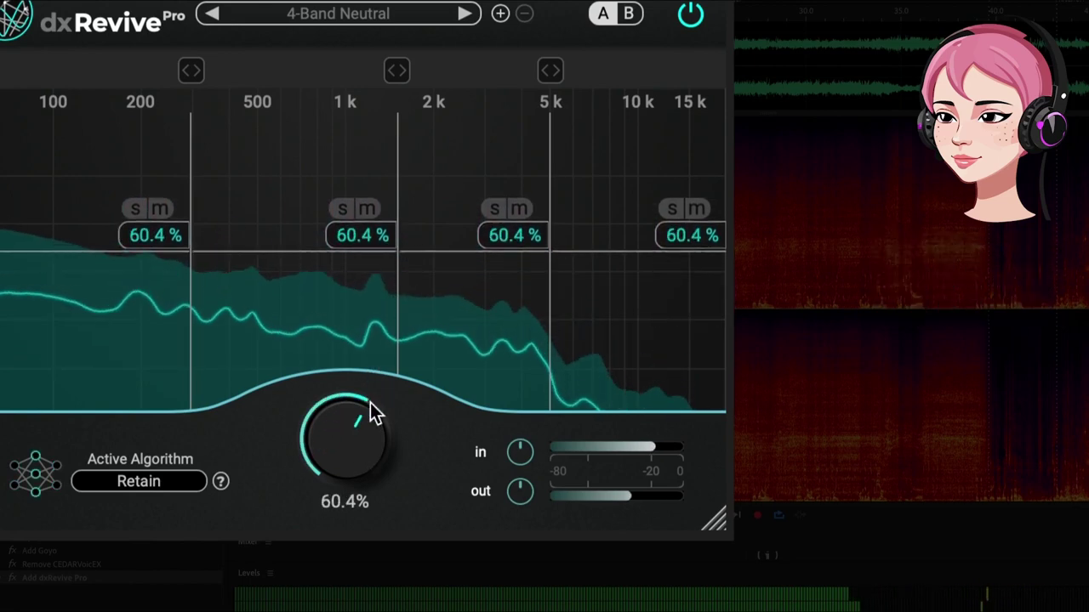
drag(357, 457, 391, 288)
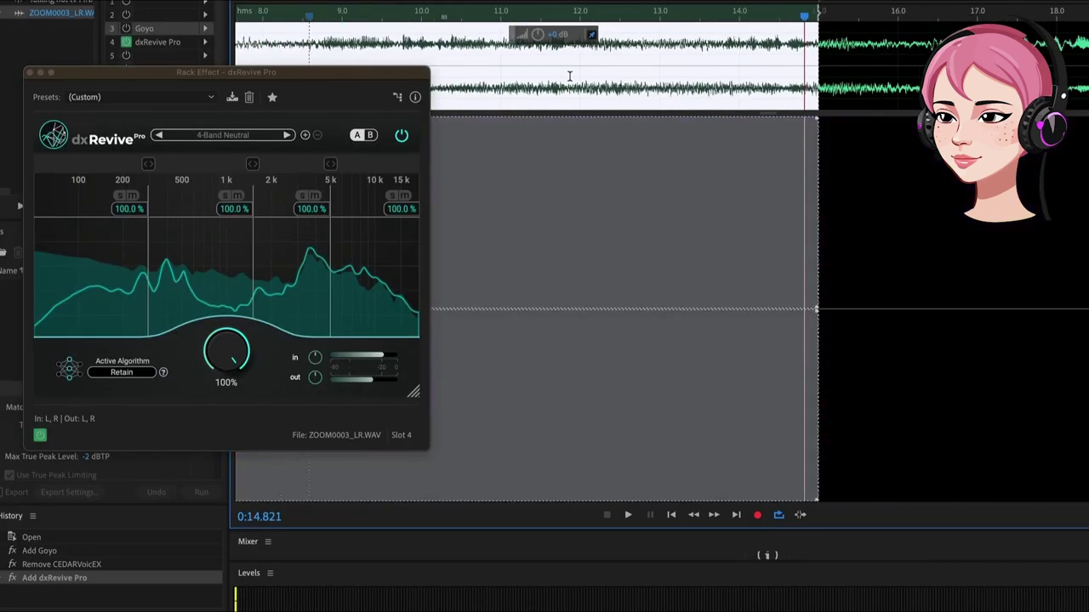
Replay the selection with dxRevive Pro's Retain algorithm at 100%, and stop playback.
scroll(361, 66, down, 3)
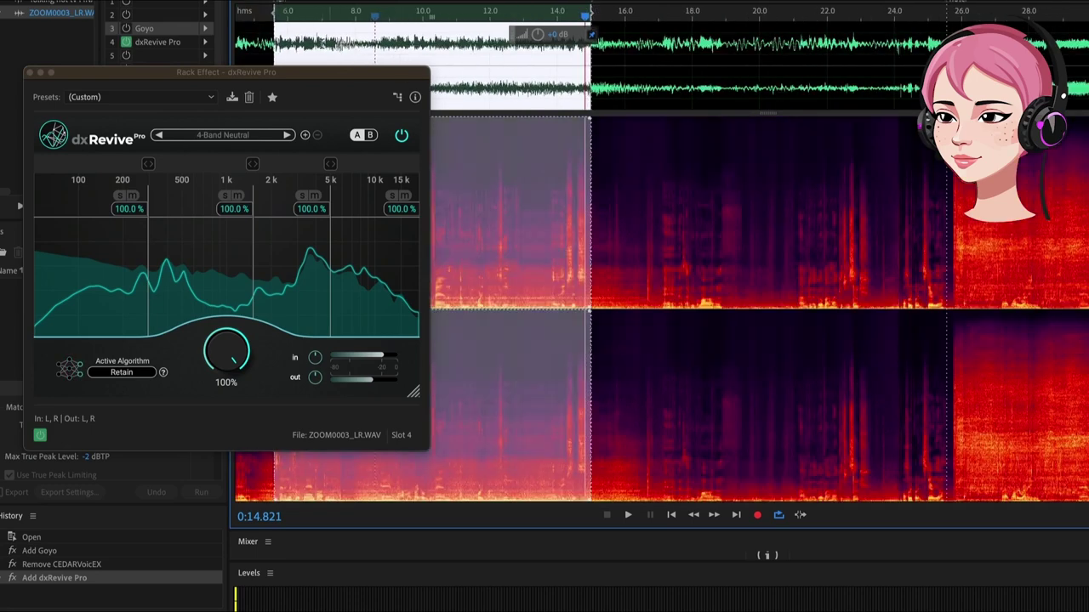
key(space)
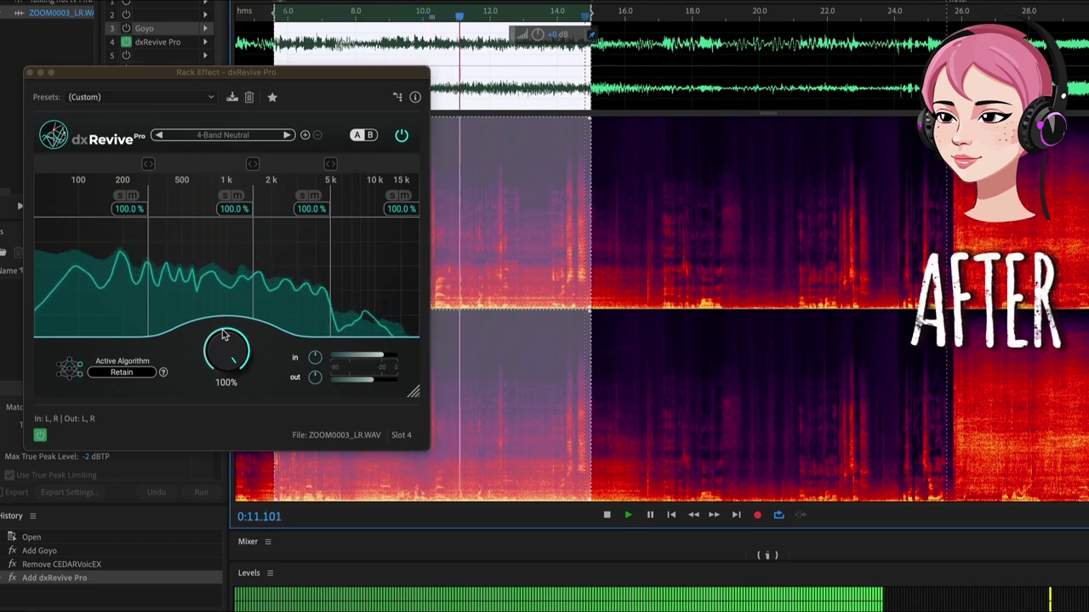
key(space)
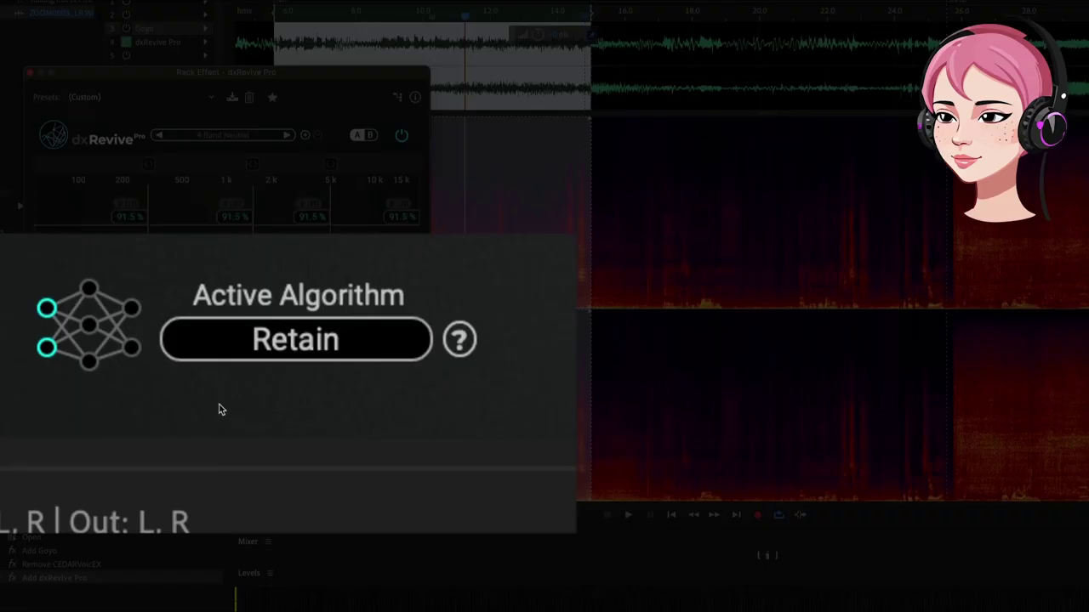
Switch dxRevive Pro's active algorithm between Studio and Retain, ending on Studio.
click(129, 376)
click(125, 384)
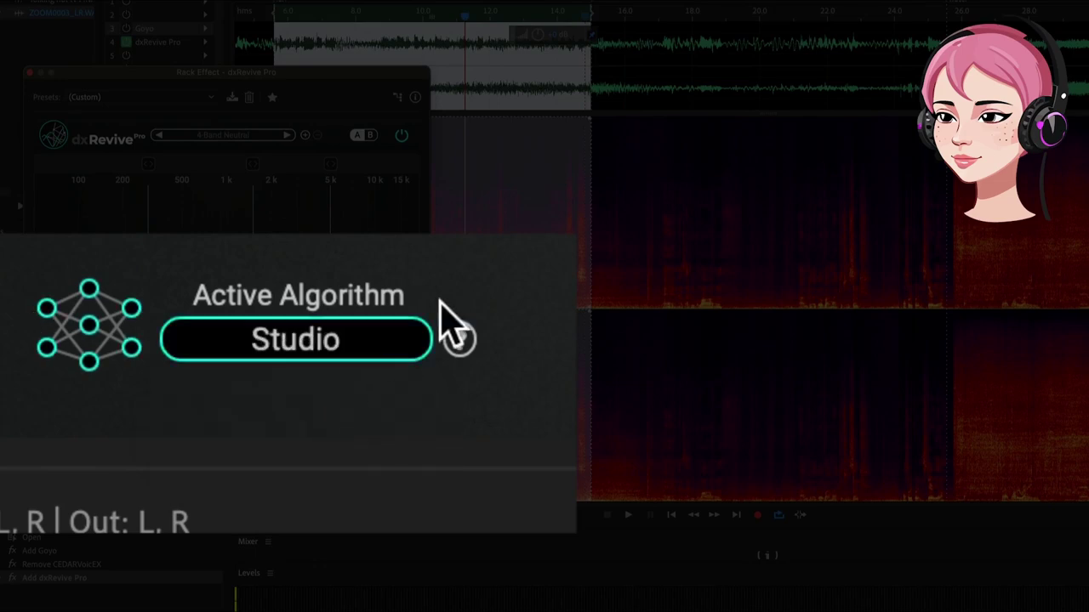
click(150, 376)
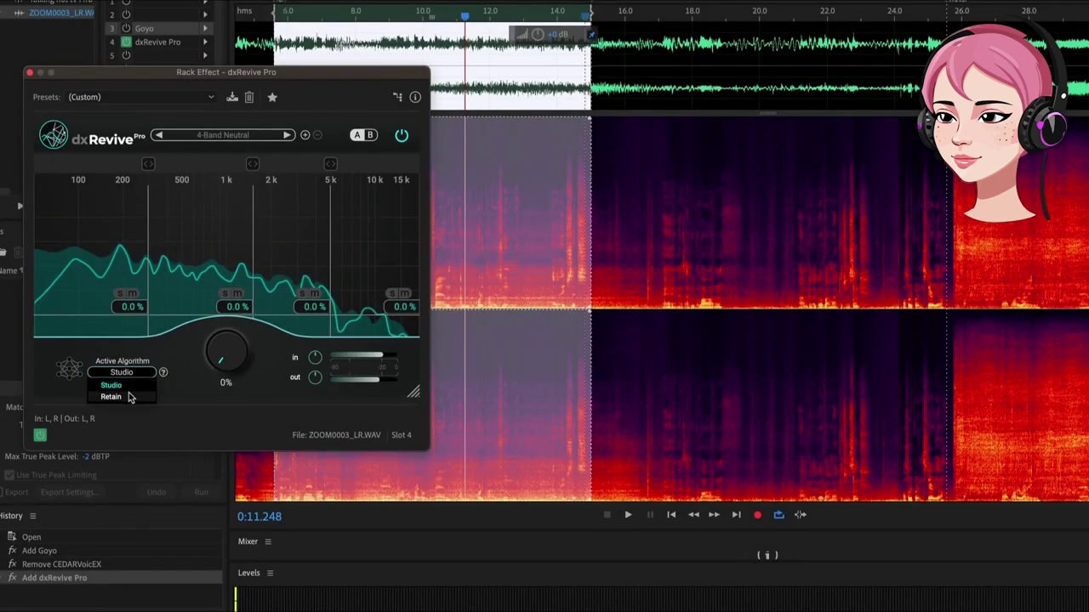
click(135, 397)
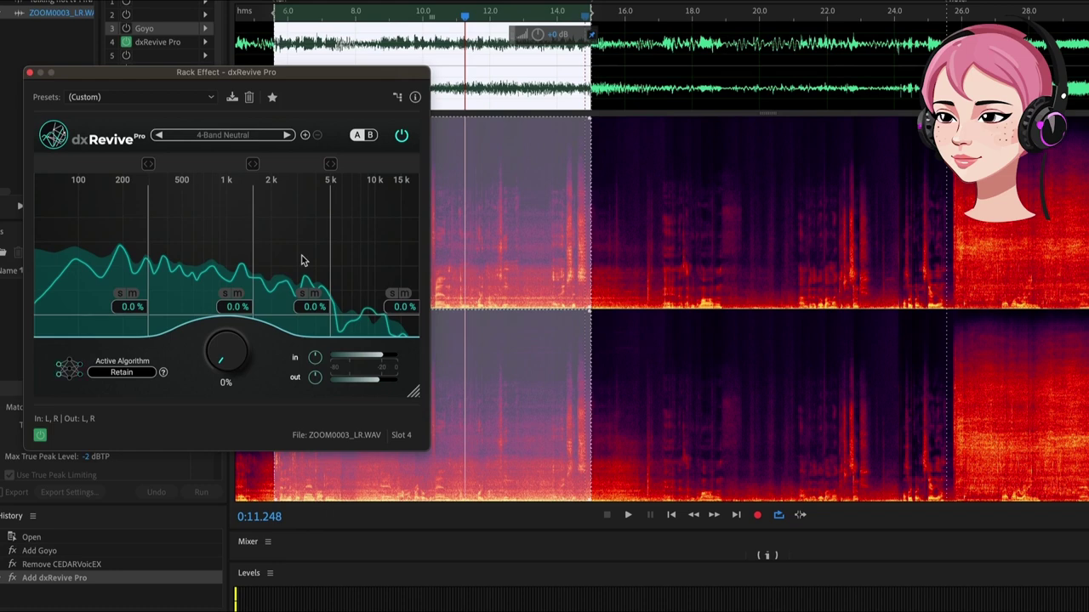
click(127, 375)
click(122, 386)
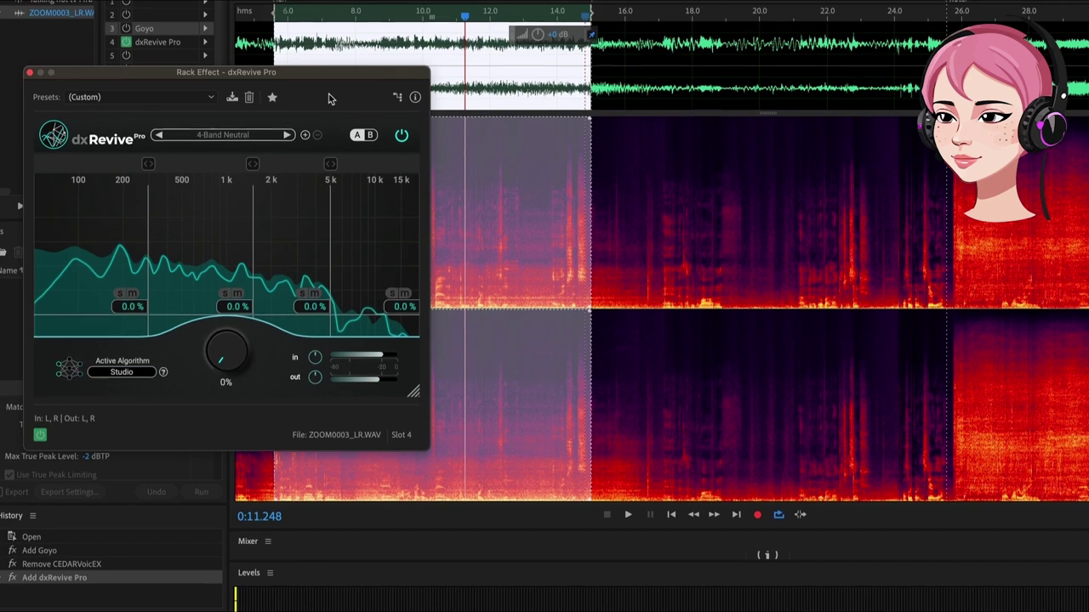
Raise dxRevive Pro's overall amount to 100% during playback with Studio active, and replay the selection.
key(space)
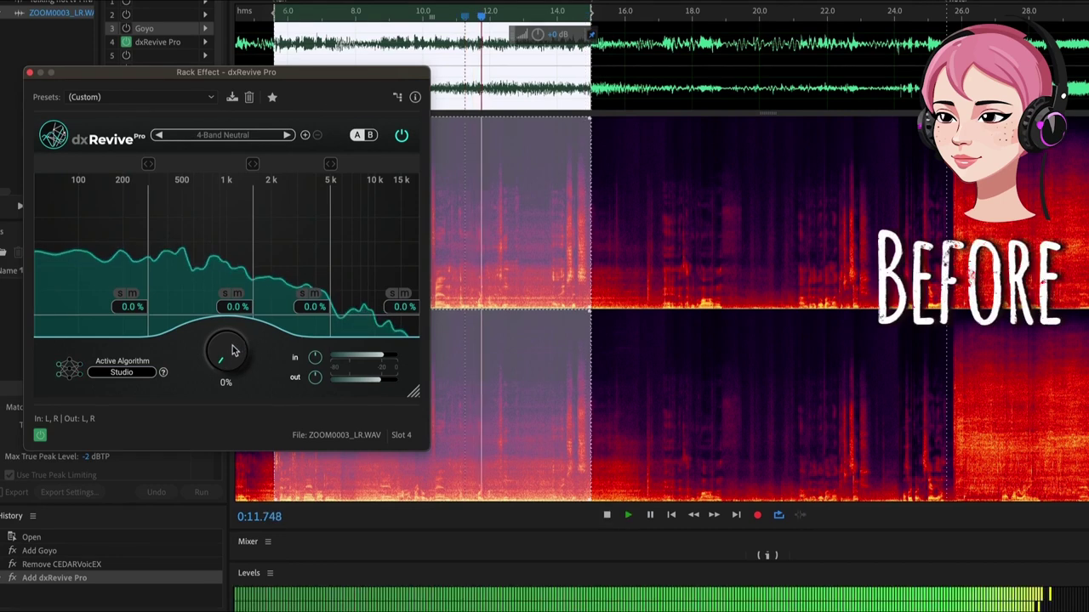
drag(236, 350, 243, 297)
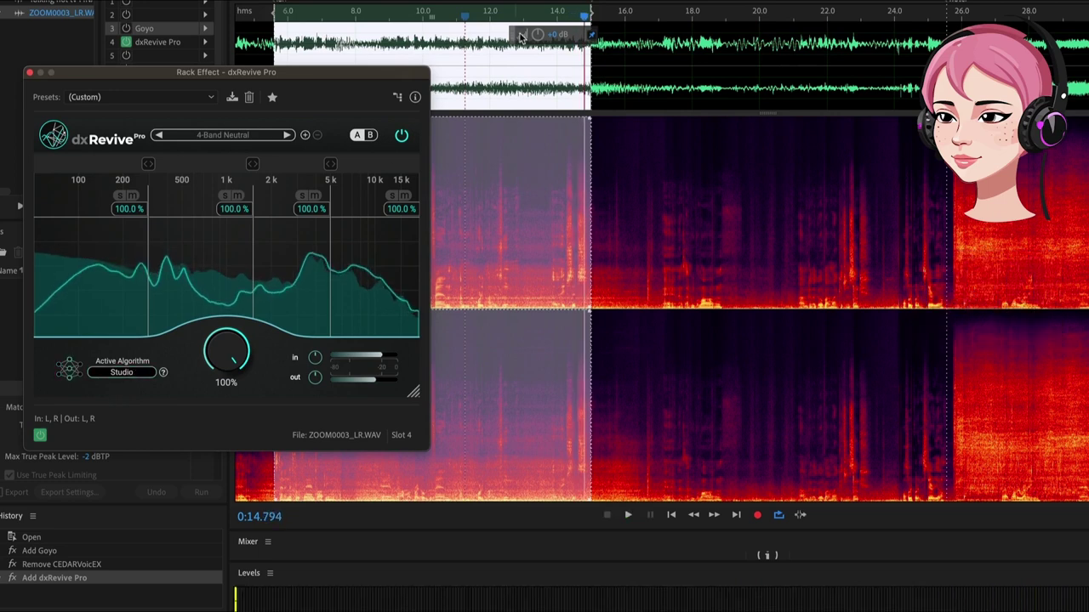
key(space)
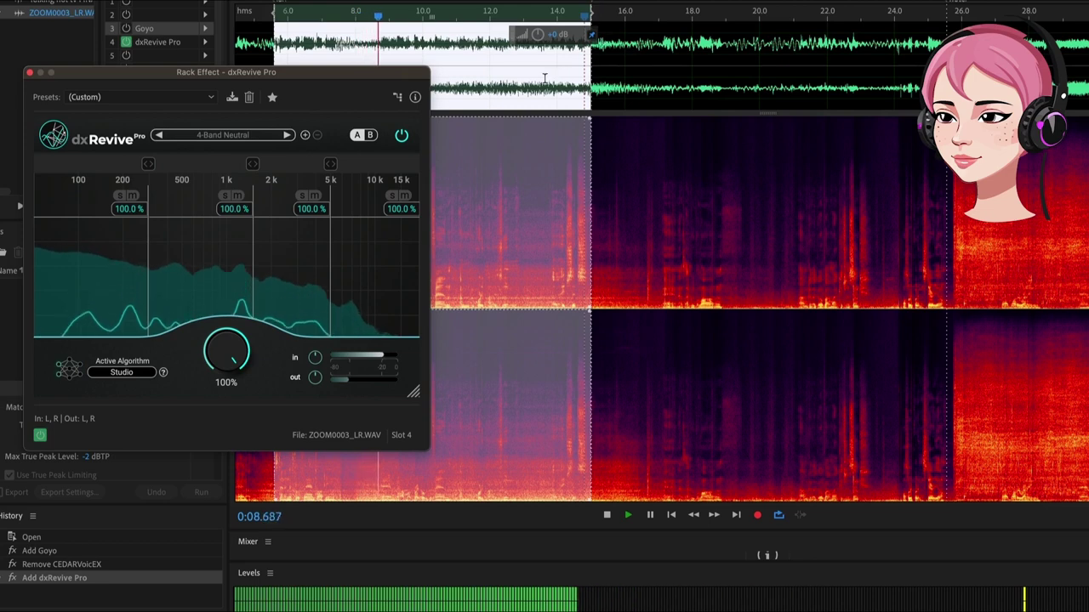
key(space)
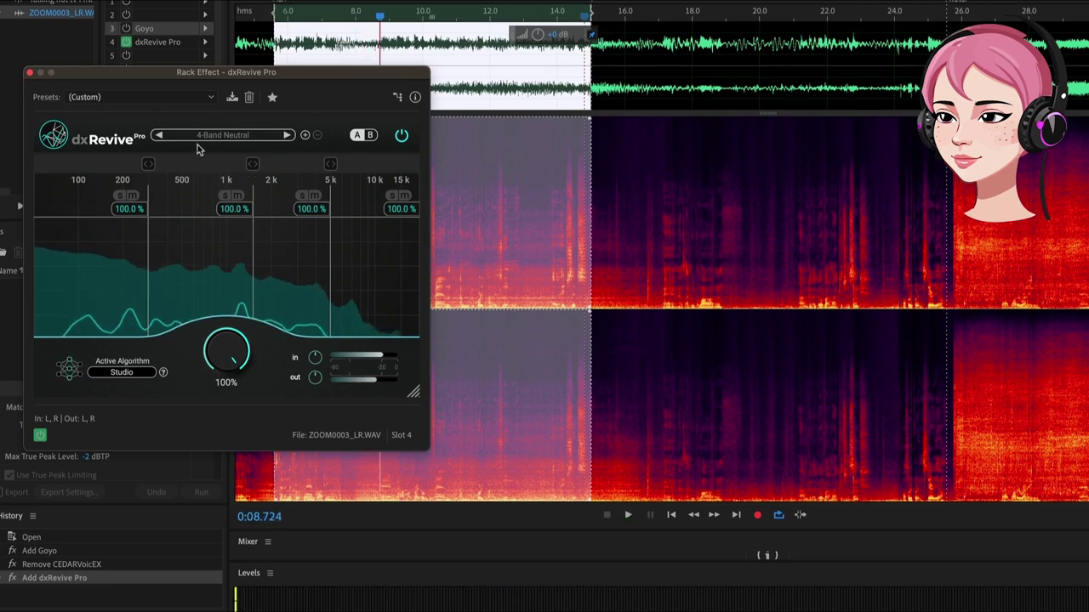
Try shifting the first crossover closer to 200 Hz and the second to about 1 kHz, and nudge the 5 kHz crossover slightly lower.
mouse_move(150, 167)
mouse_down()
mouse_move(120, 165)
mouse_move(135, 164)
mouse_up()
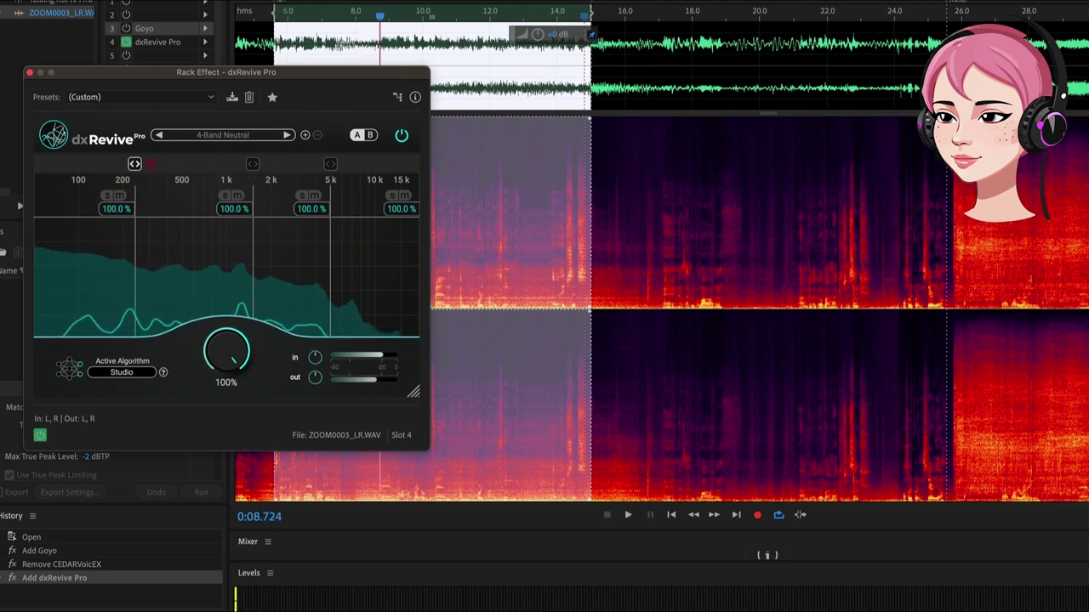
drag(252, 163, 225, 164)
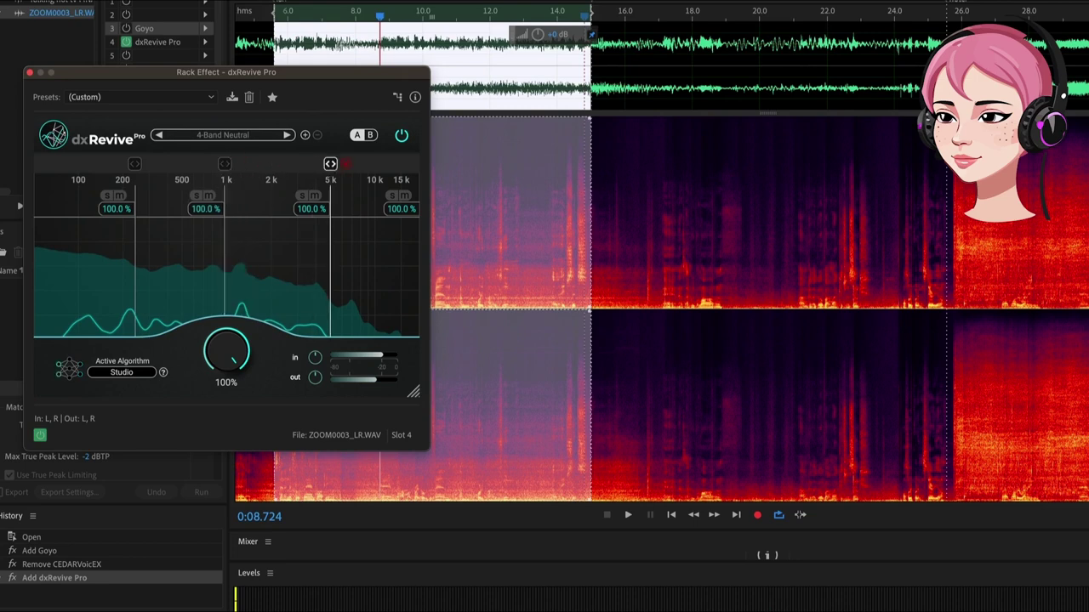
drag(330, 164, 328, 164)
Reload the 4-Band Neutral preset in dxRevive Pro to restore its default band crossovers.
click(247, 138)
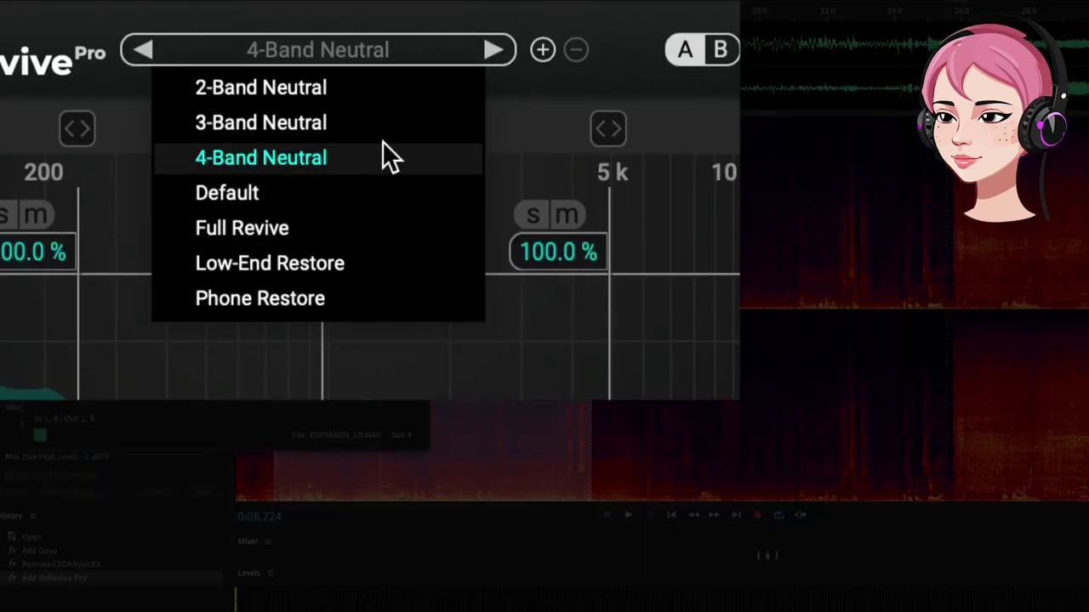
click(293, 160)
click(336, 54)
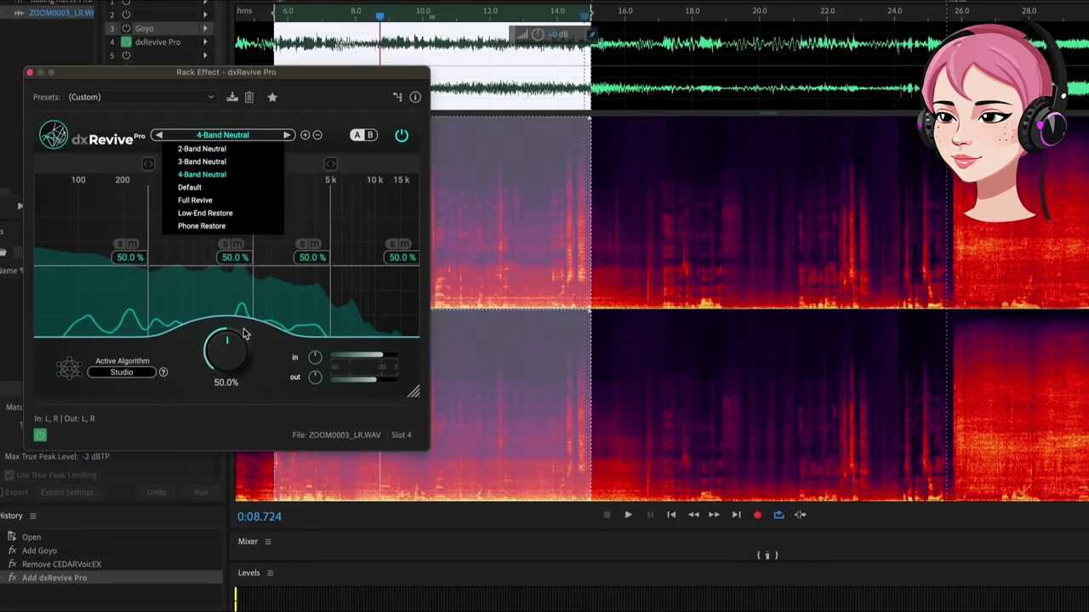
click(255, 228)
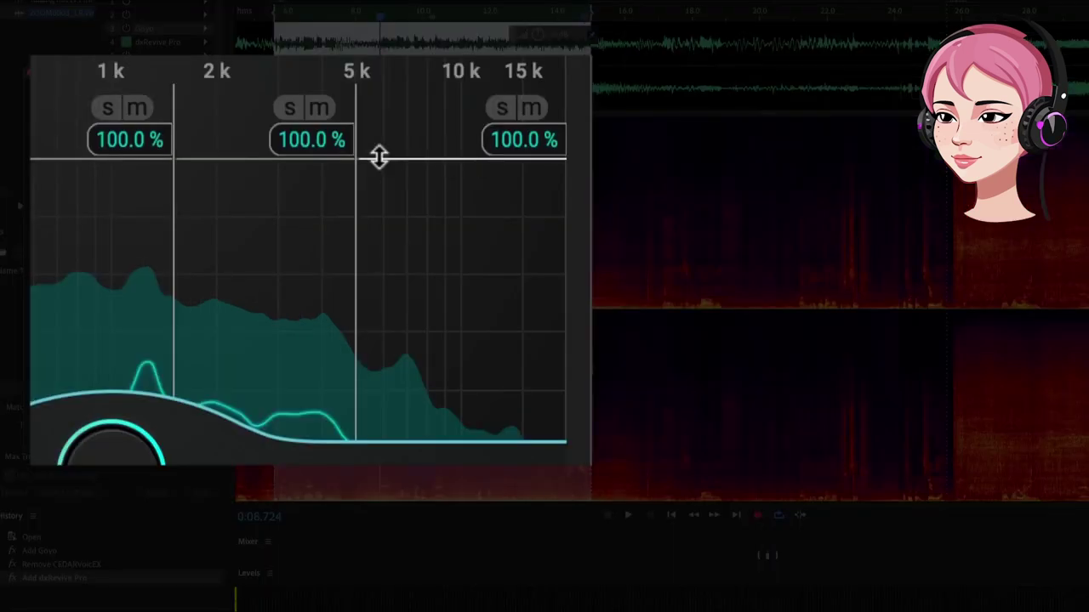
Try adjusting the band above 5 kHz and lowering the overall amount, and set all four bands back to 100%.
mouse_move(379, 158)
mouse_down()
mouse_move(378, 384)
mouse_move(379, 159)
mouse_up()
mouse_move(109, 483)
mouse_down()
mouse_move(98, 611)
mouse_move(88, 611)
mouse_up()
drag(215, 579, 268, 318)
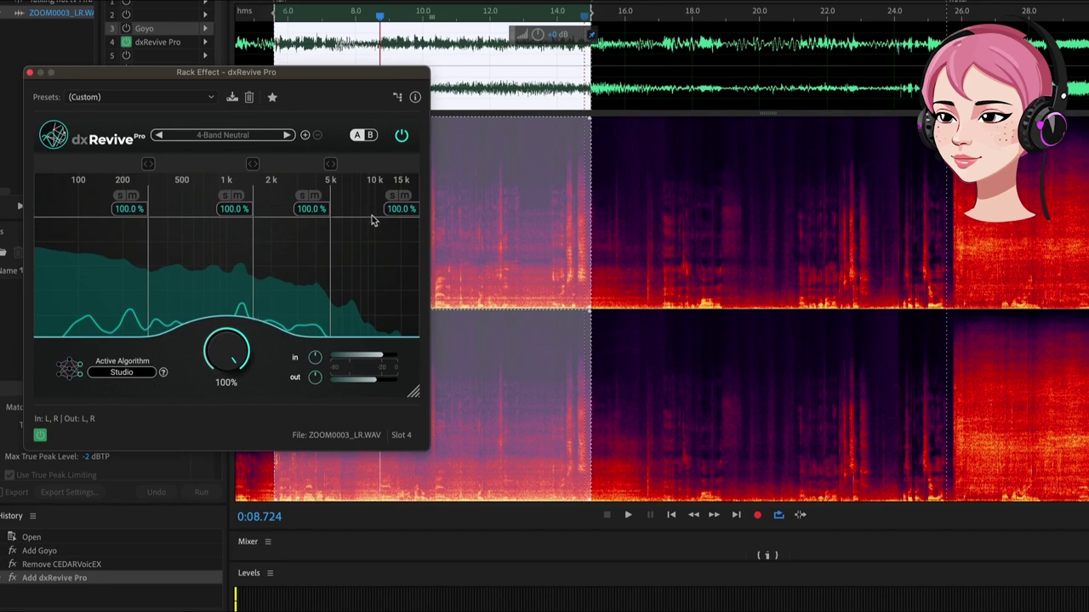
Try lowering dxRevive Pro's band above 5 kHz to 28.5%, reset it to 100%, and briefly open and close the Goyo effect window.
drag(371, 220, 371, 288)
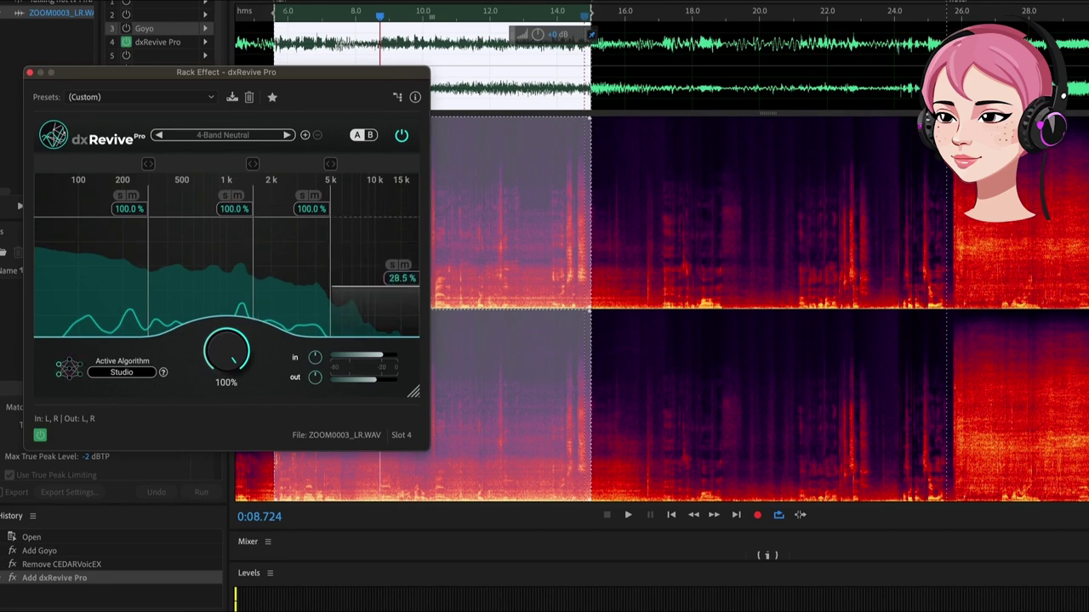
double_click(360, 289)
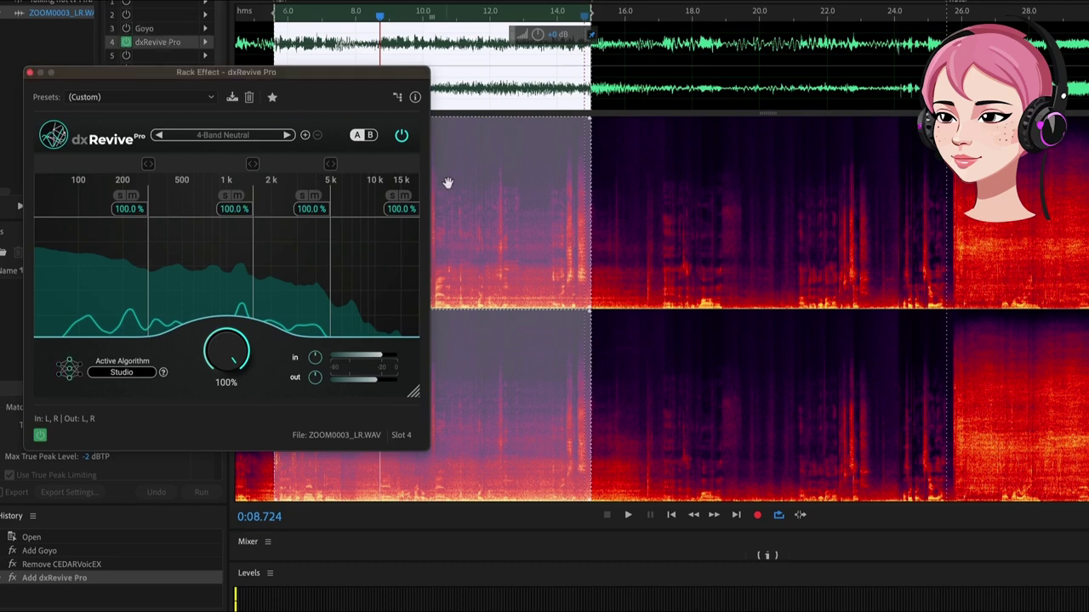
click(168, 32)
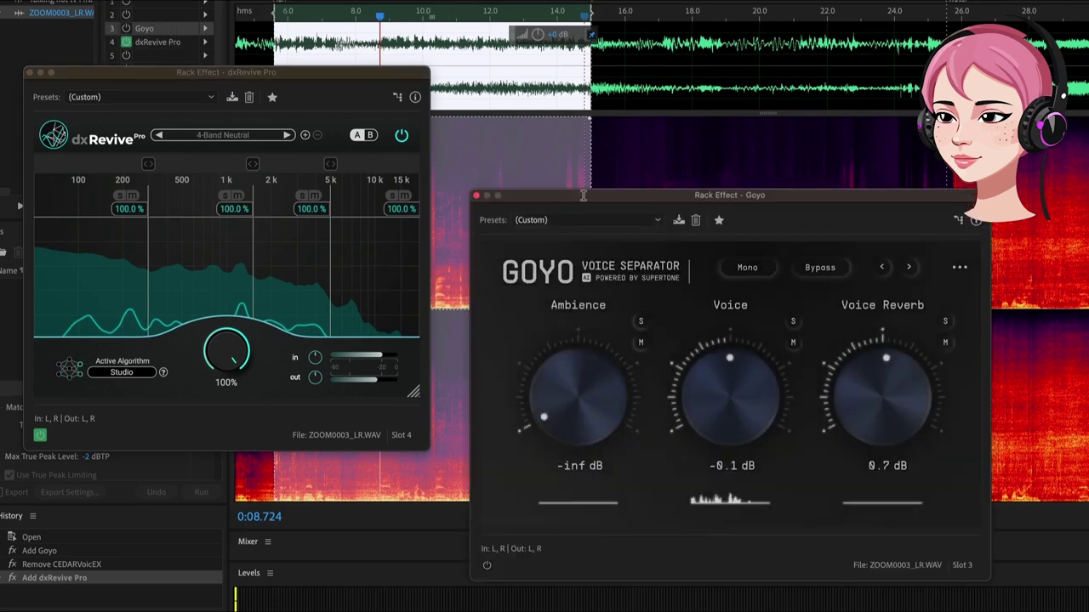
click(476, 196)
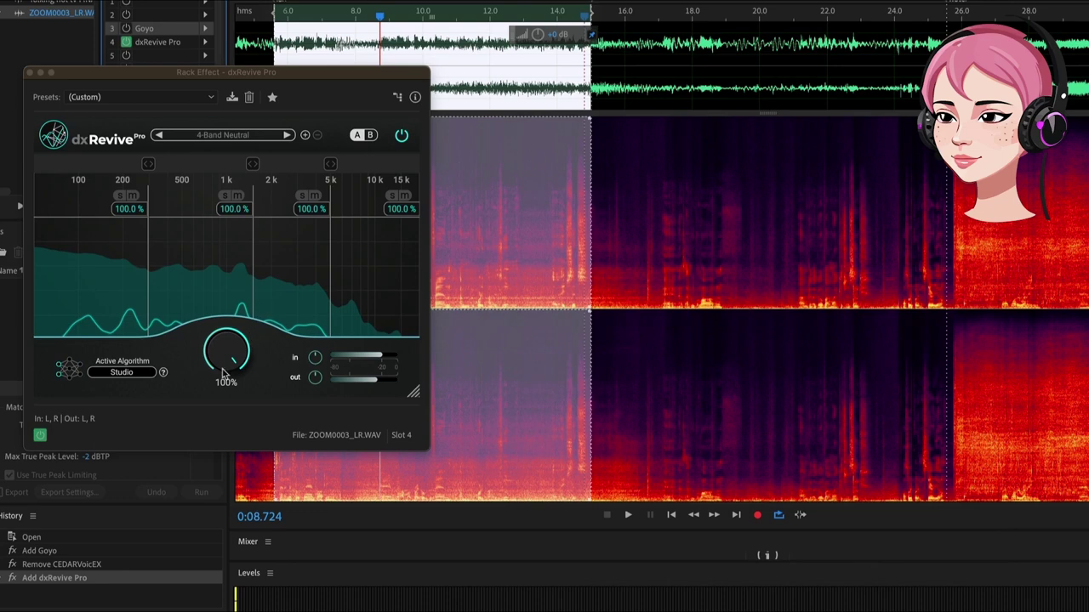
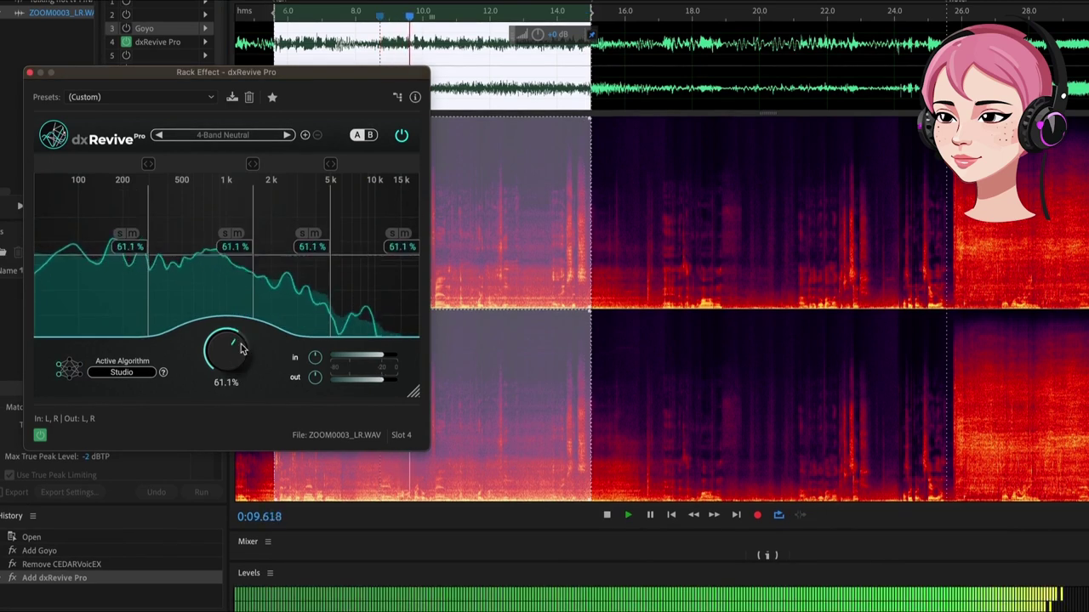
Raise dxRevive Pro's overall amount to 100% during playback of the loud noisy selection with Retain active, and stop playback.
drag(353, 228, 354, 399)
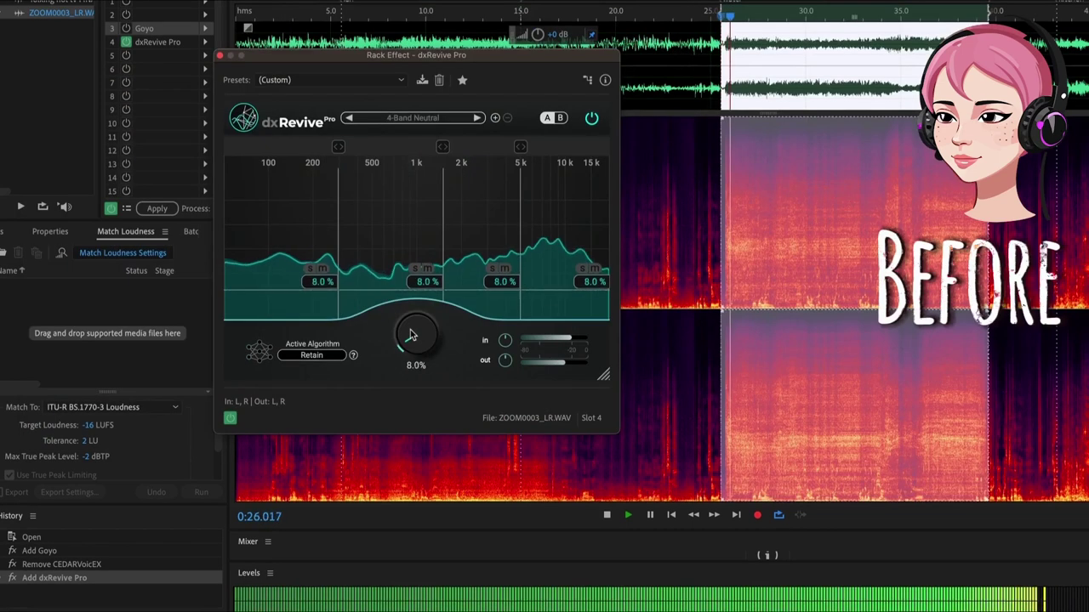
drag(411, 336, 478, 15)
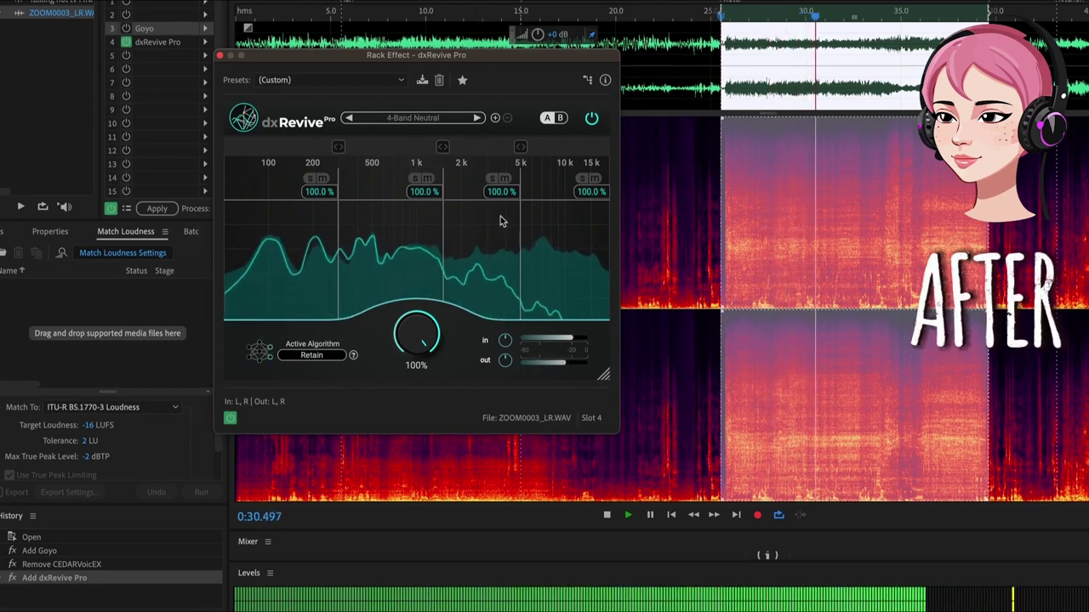
key(space)
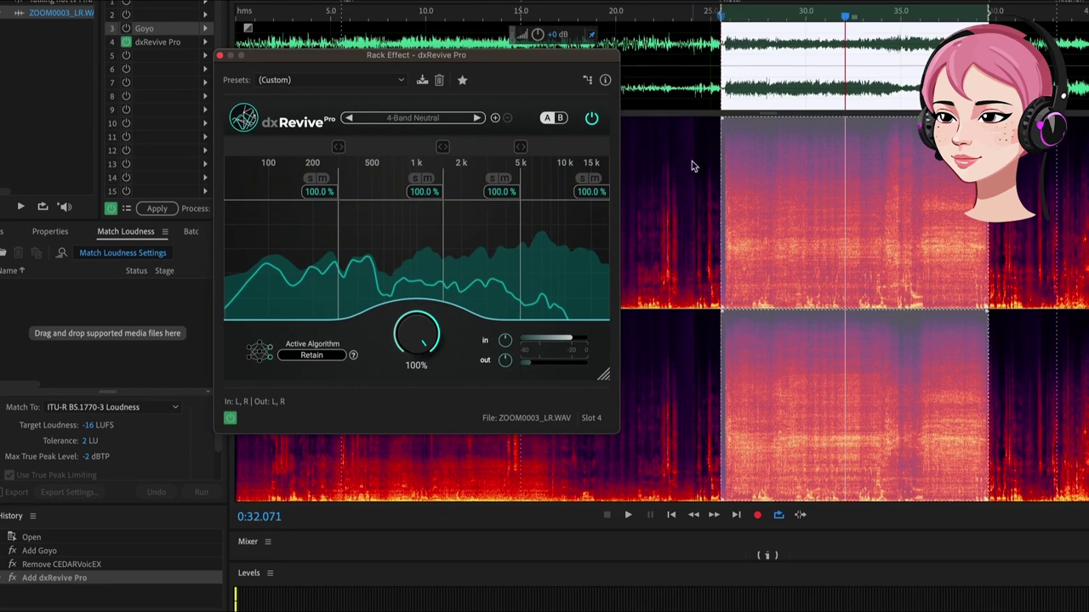
Replay the loud noisy selection and toggle dxRevive Pro's power state to compare the original and processed sound.
key(space)
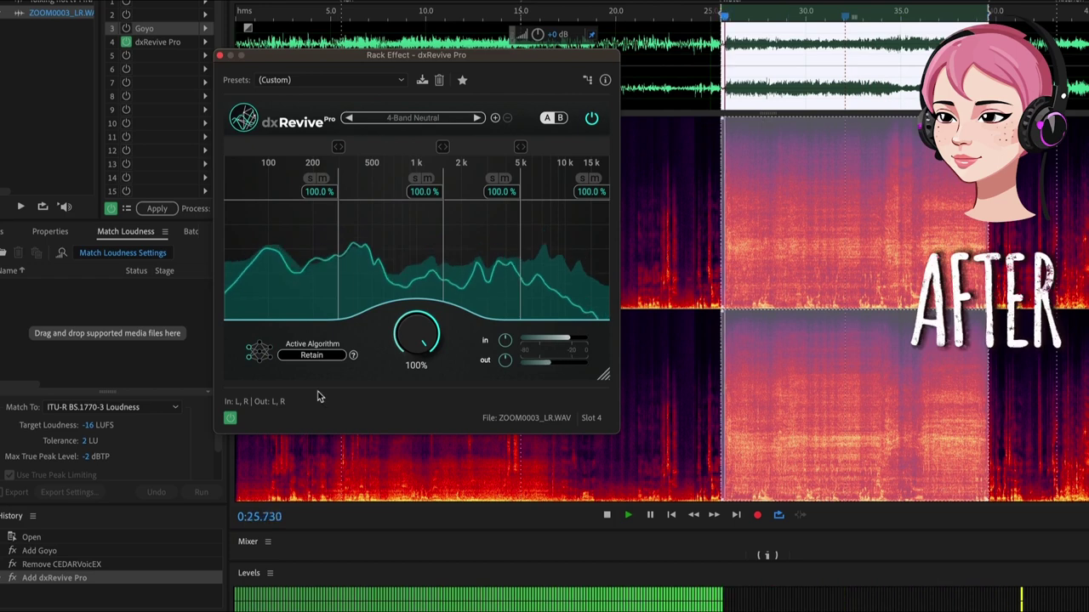
click(231, 418)
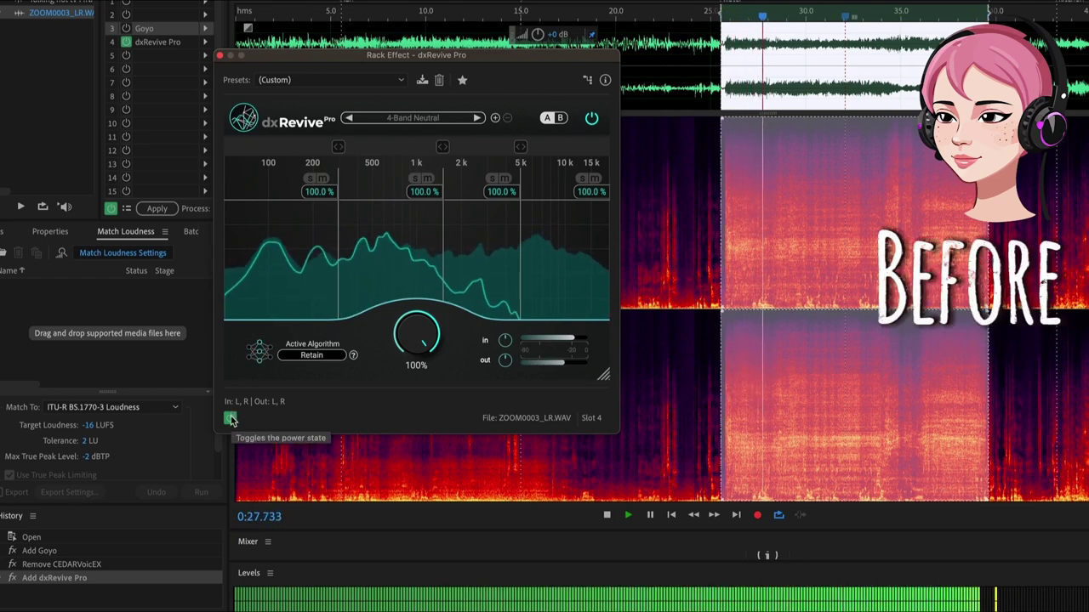
click(231, 419)
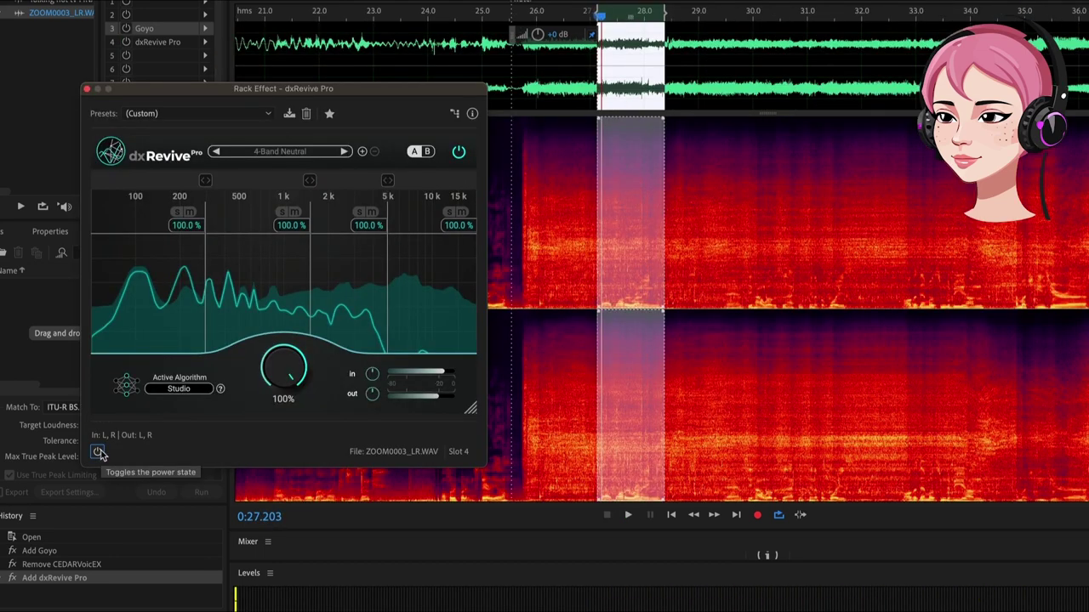
Enable dxRevive Pro, play the short selection around 27 to 28 seconds, and switch the algorithm from Retain to Studio.
click(99, 451)
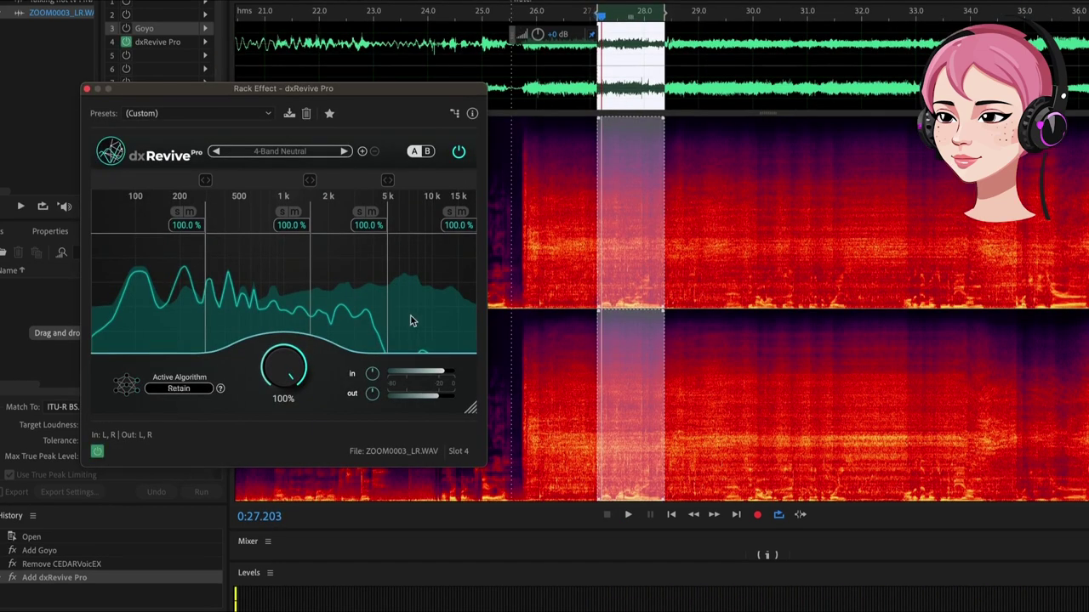
key(space)
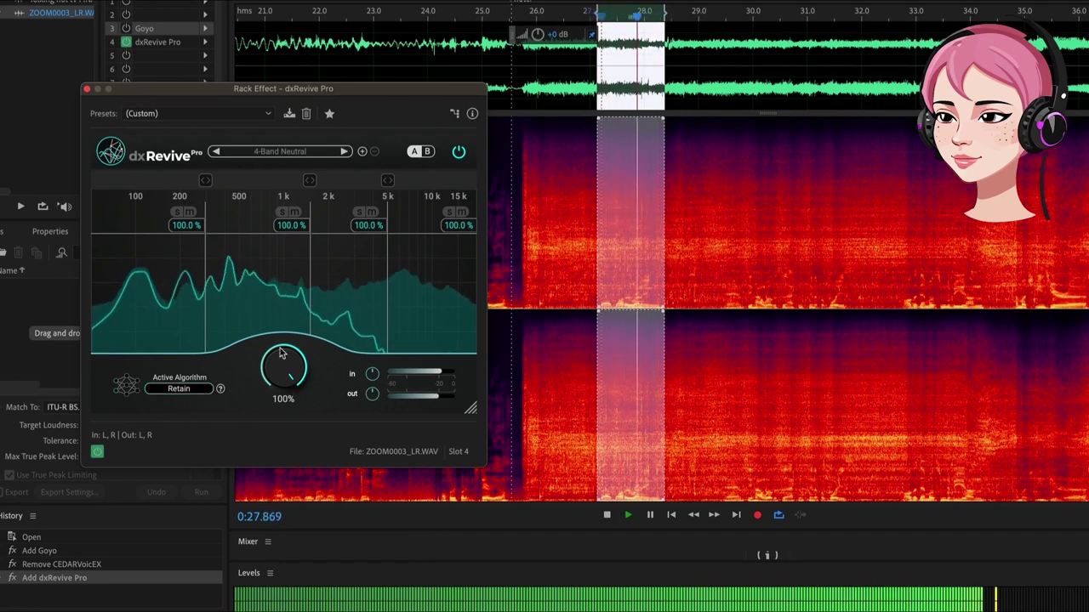
click(160, 390)
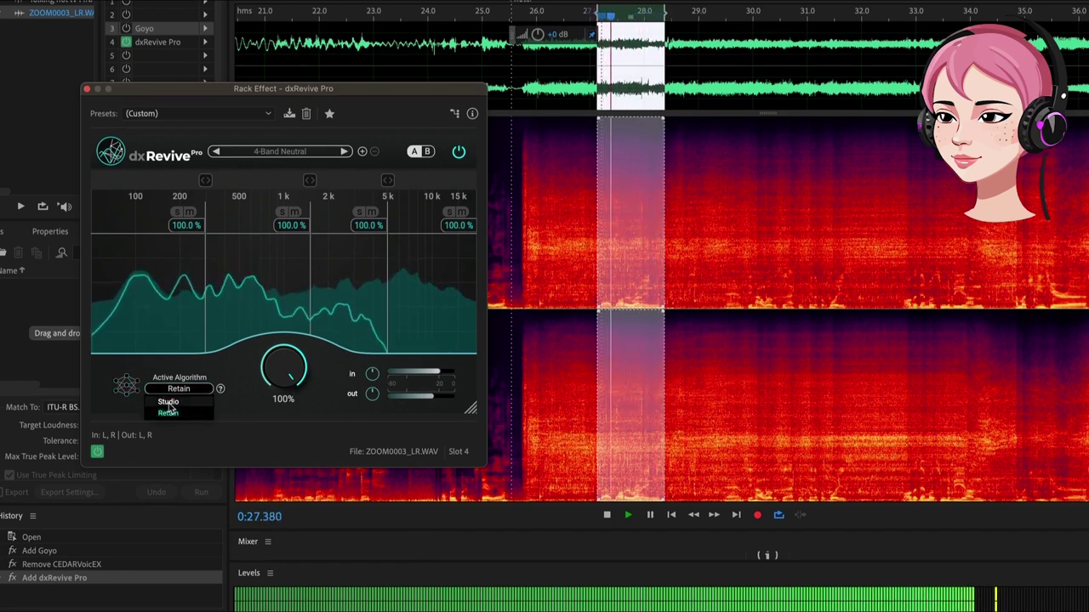
click(166, 401)
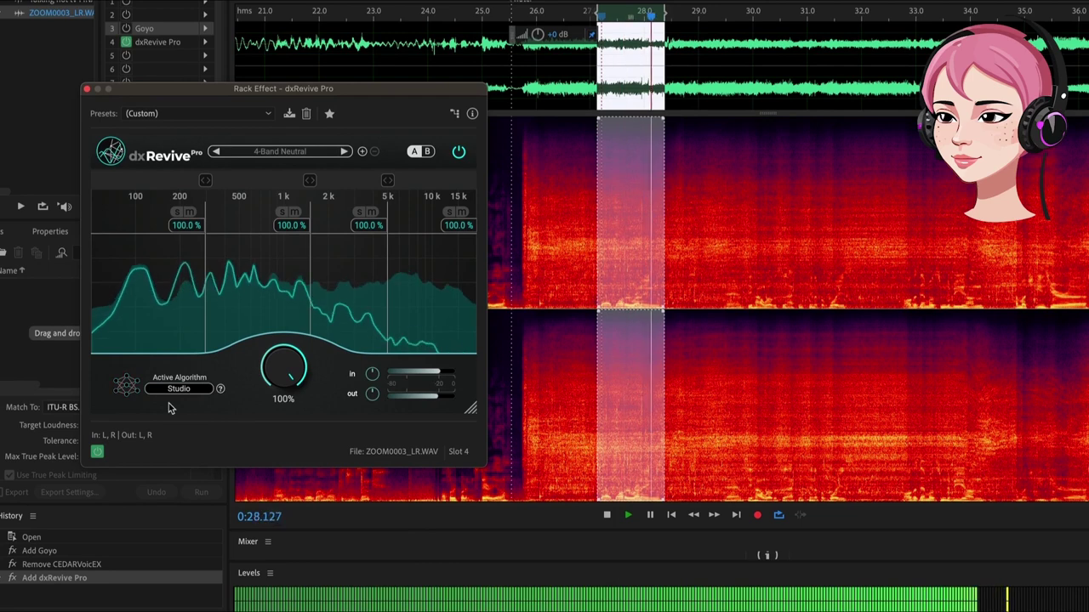
key(space)
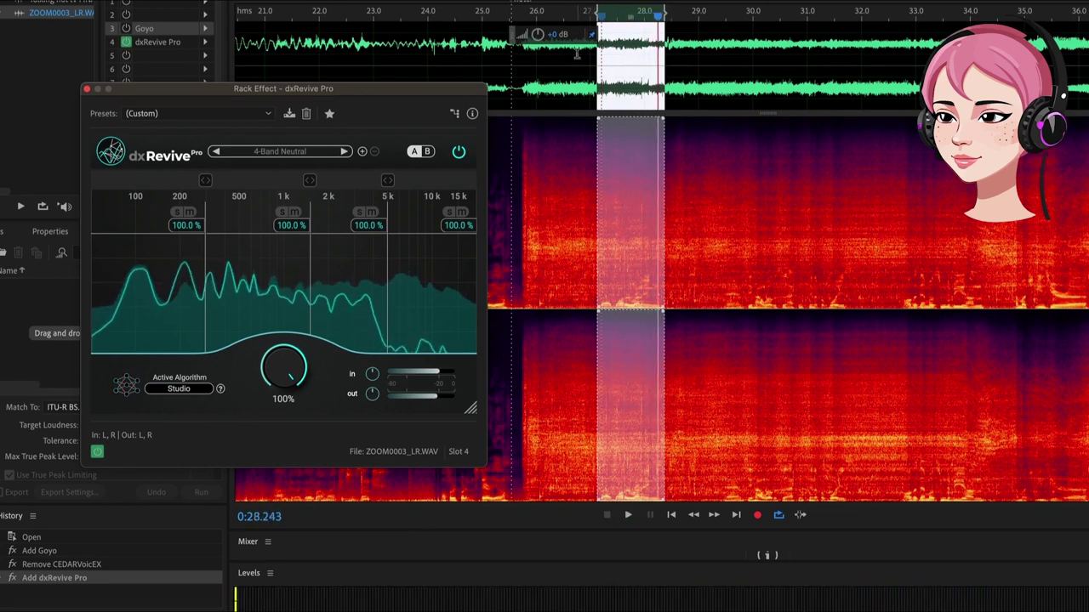
Clear the short selection, select the passage starting at about 0:43.2, and play it with dxRevive Pro.
click(577, 53)
scroll(544, 85, down, 2)
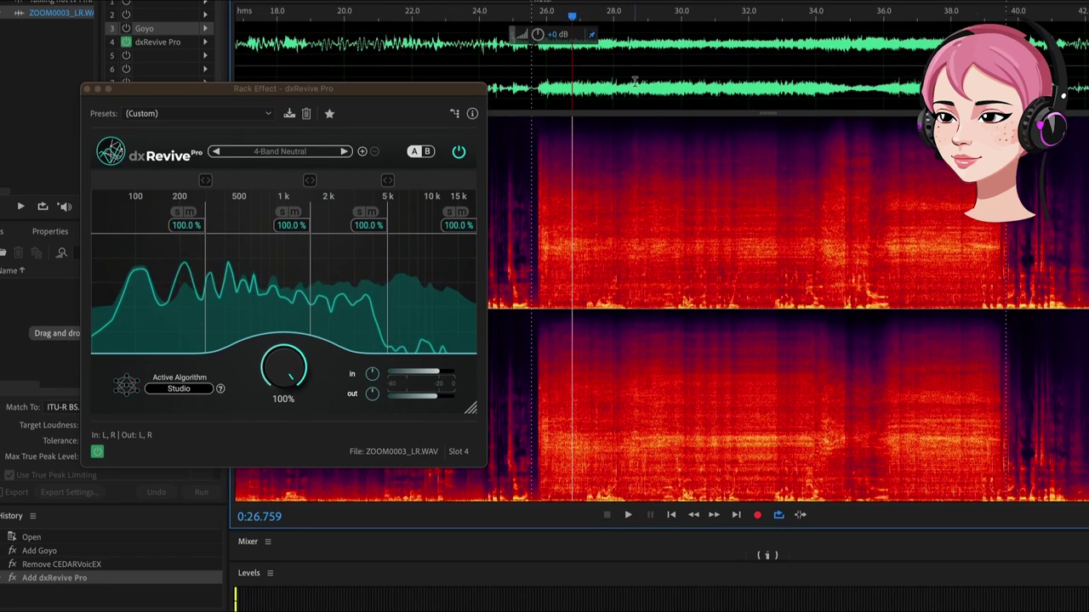
scroll(635, 82, down, 2)
drag(595, 85, 841, 85)
key(space)
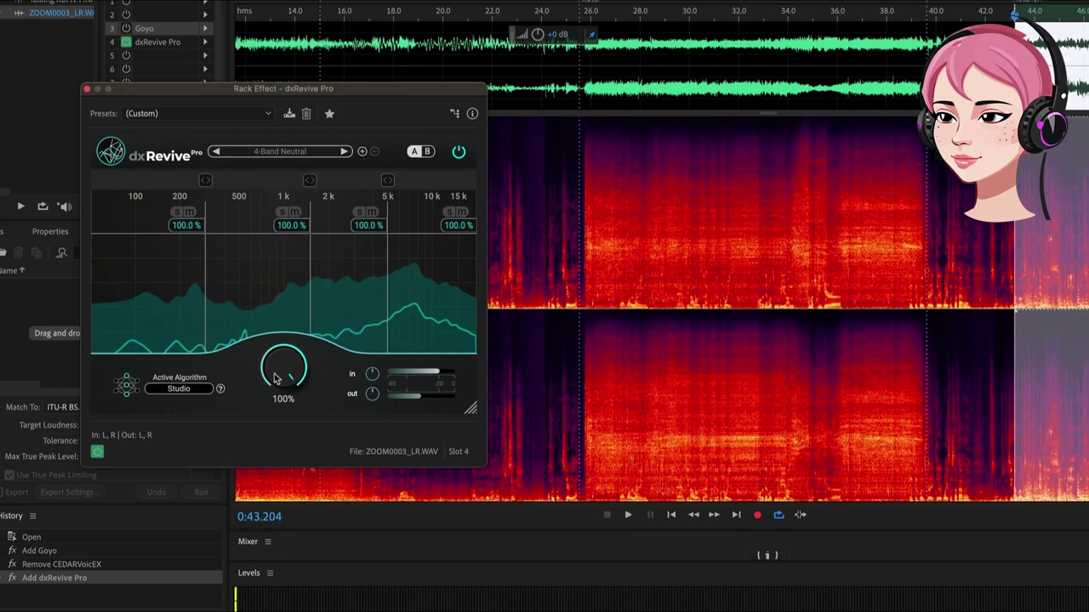
Set dxRevive Pro's overall amount to 0%, play the selection, and raise the amount to 100% with Retain active.
drag(283, 375, 297, 437)
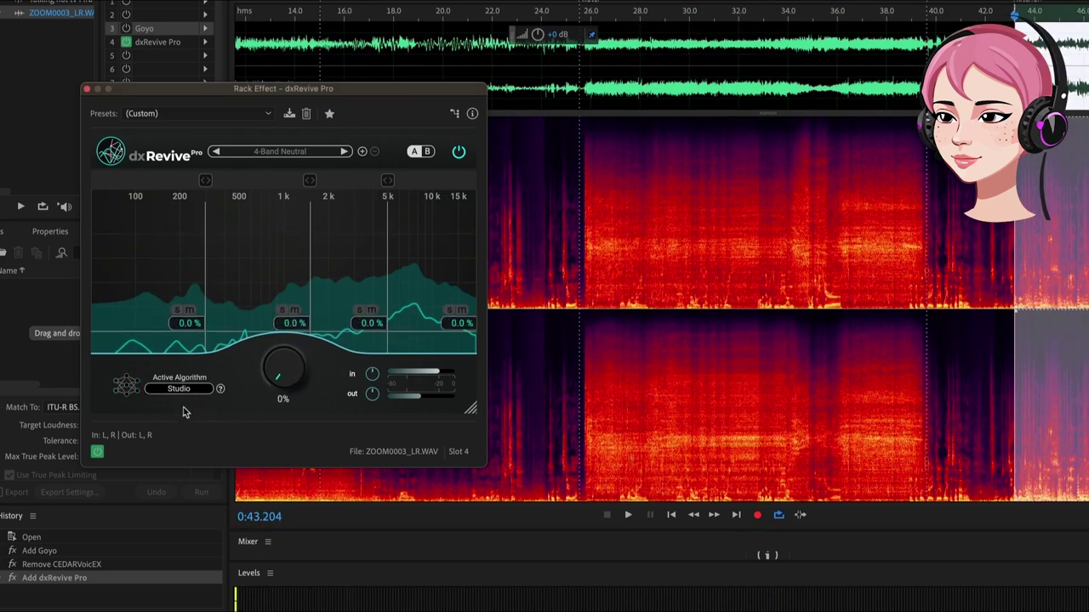
key(space)
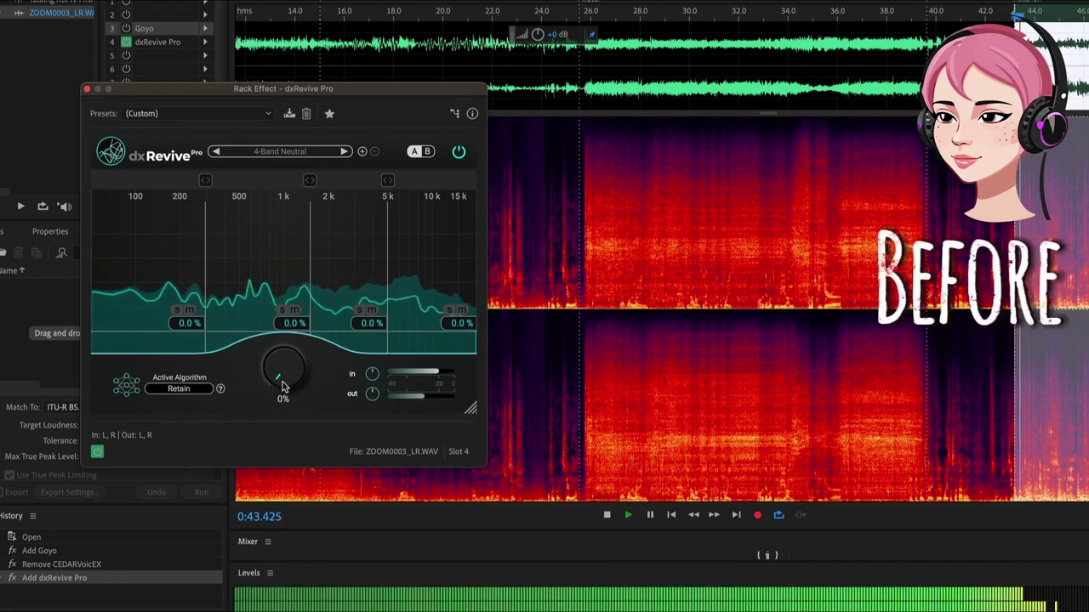
drag(283, 382, 324, 233)
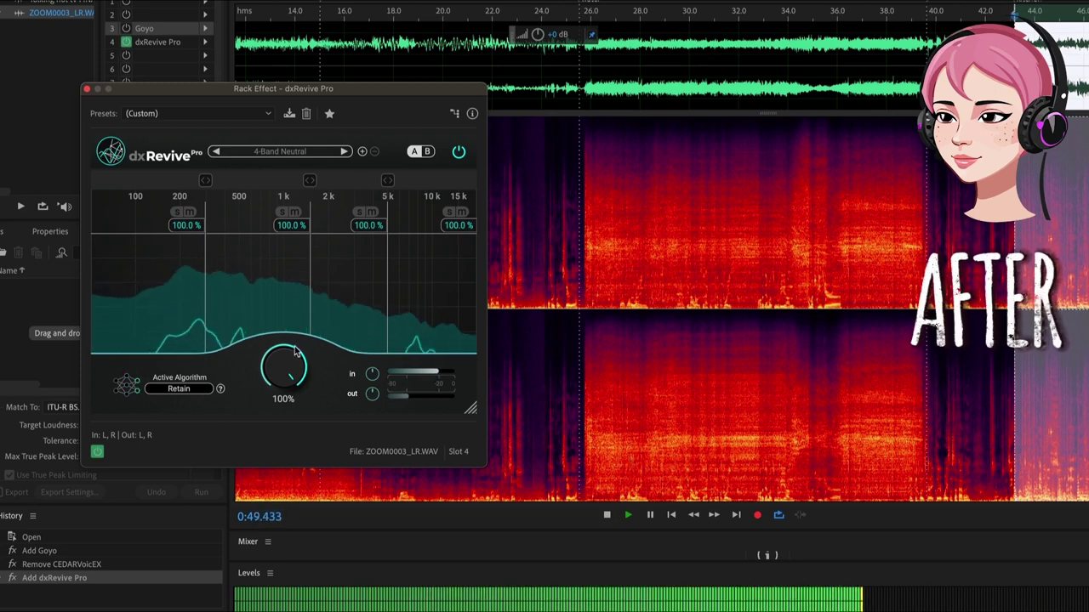
scroll(914, 99, up, 3)
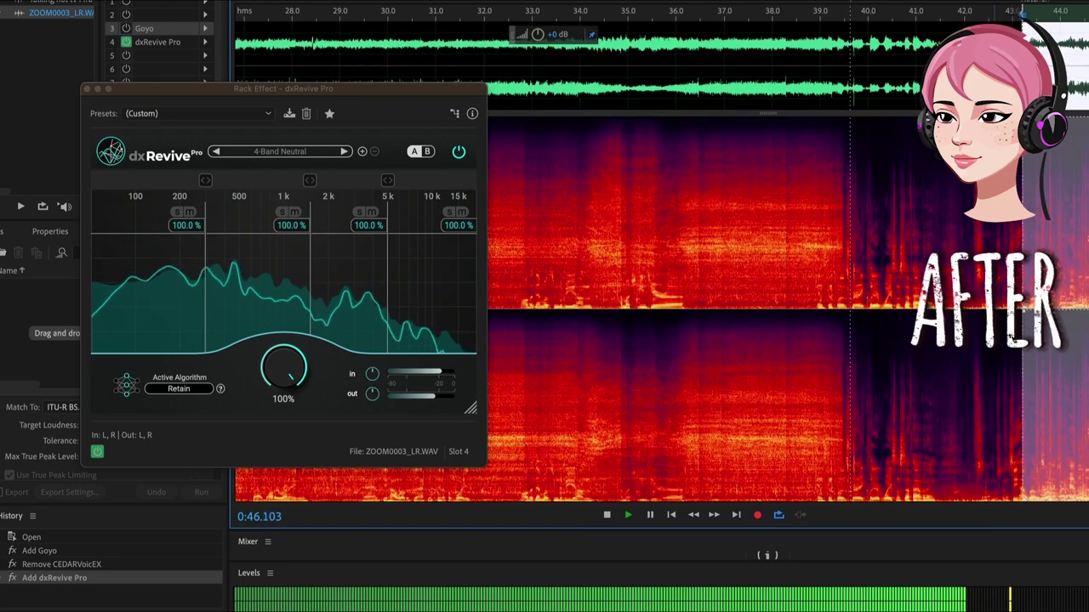
scroll(915, 100, down, 3)
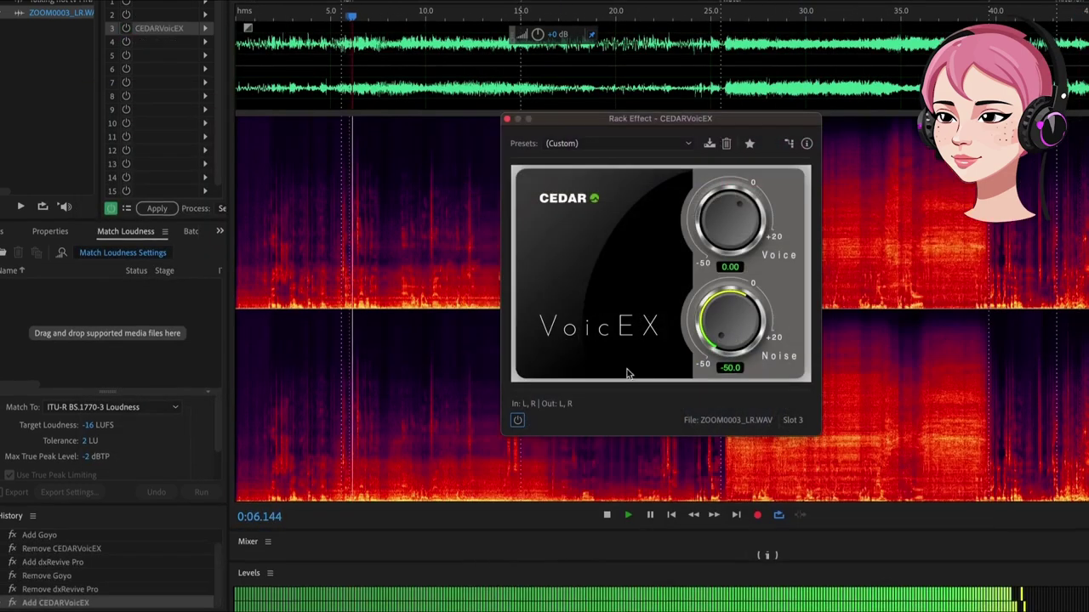
Toggle CEDAR VoicEX on and off during playback to compare the recording, leaving the effect enabled.
click(518, 422)
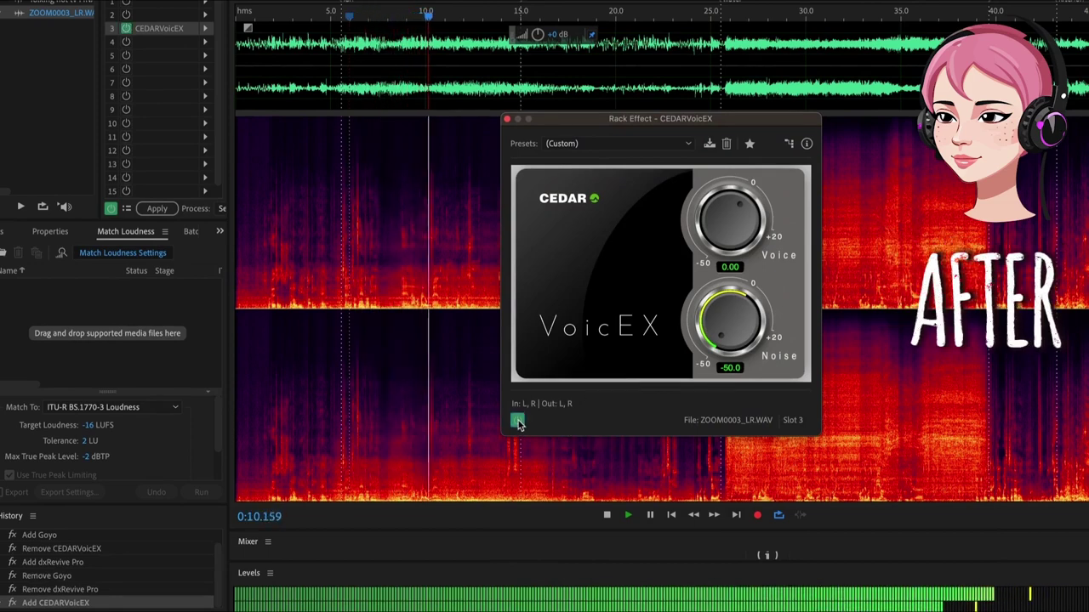
click(518, 421)
click(518, 421)
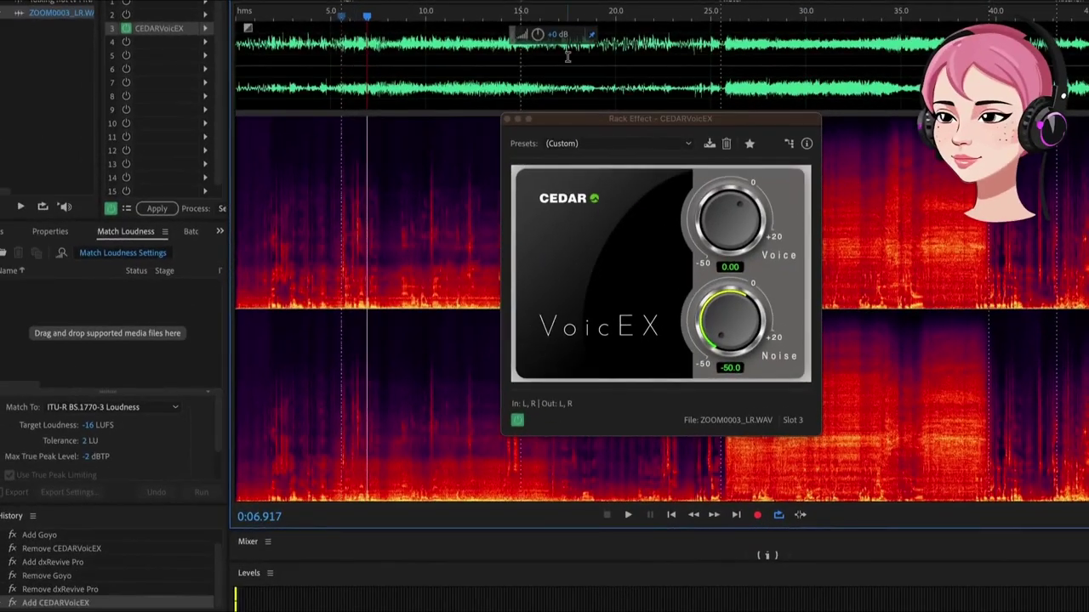
Set CEDAR VoicEX's Noise level to -37.4 and audition the recording, including from about 0:05.6.
drag(722, 349, 717, 336)
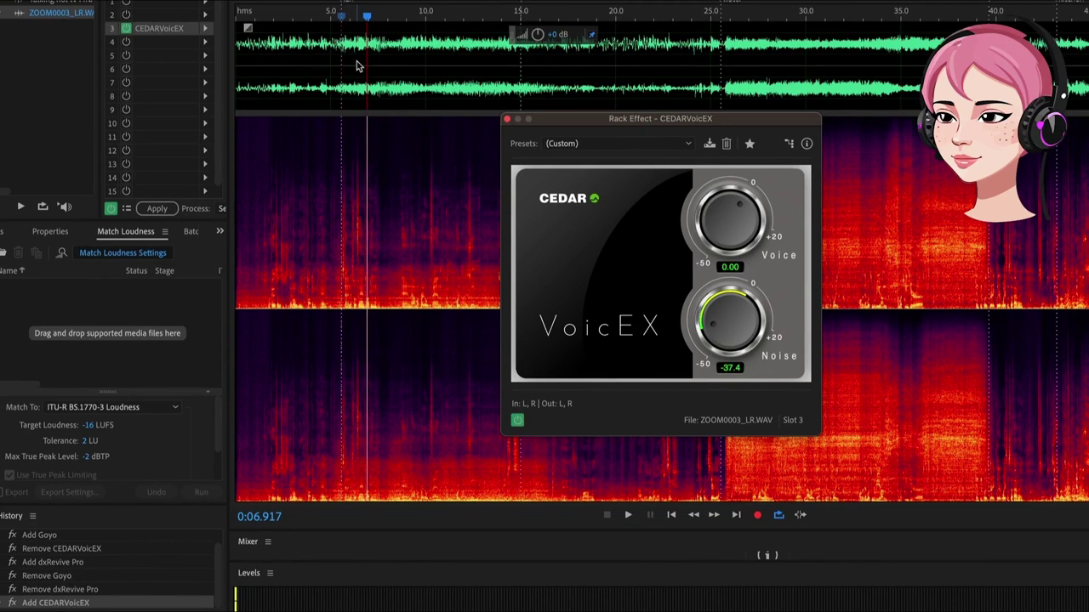
key(space)
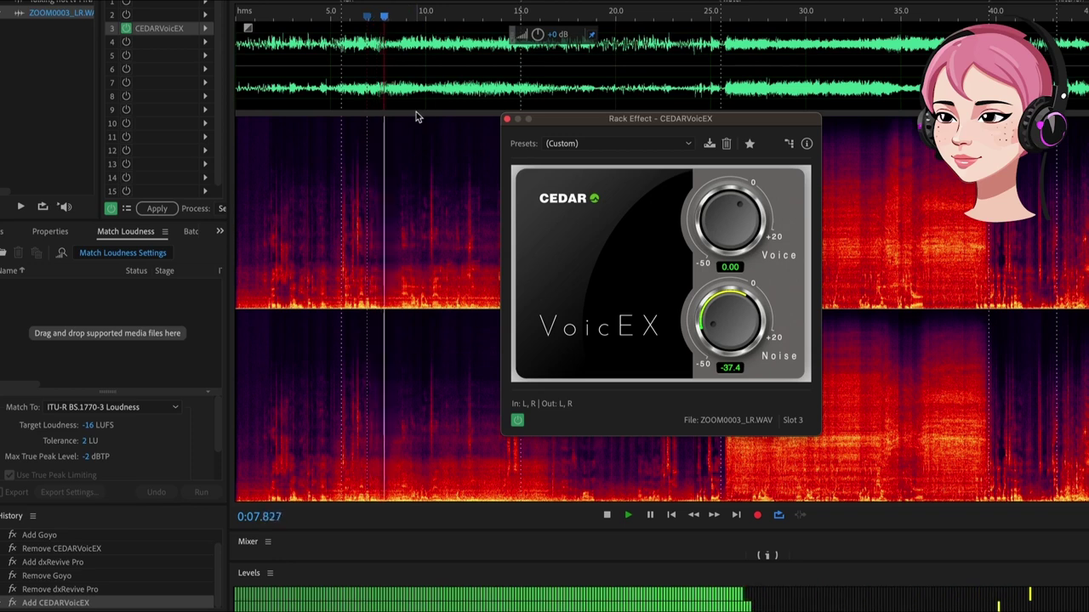
key(space)
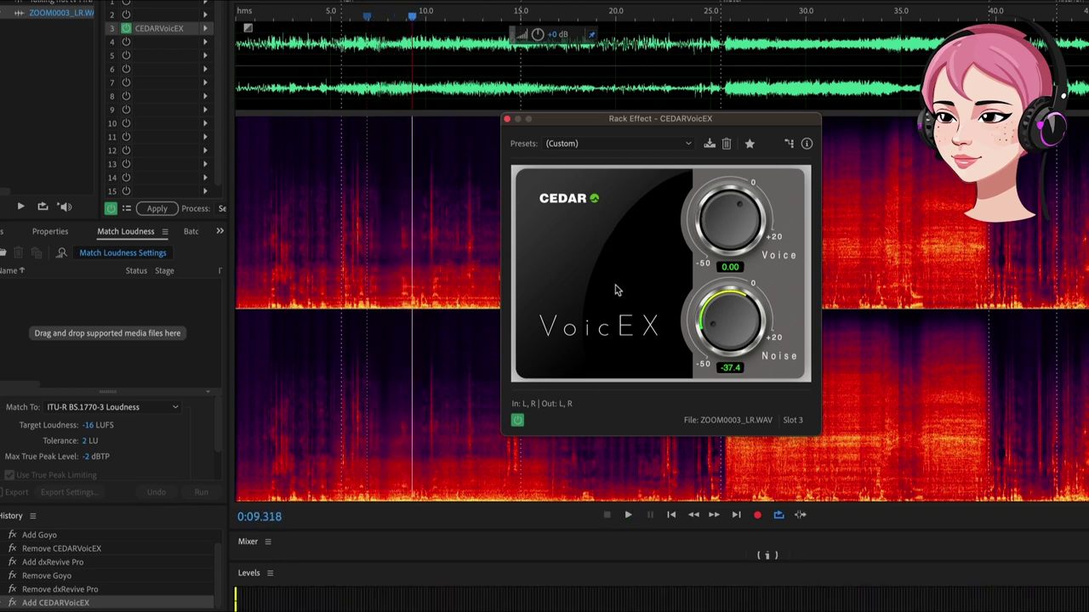
click(342, 50)
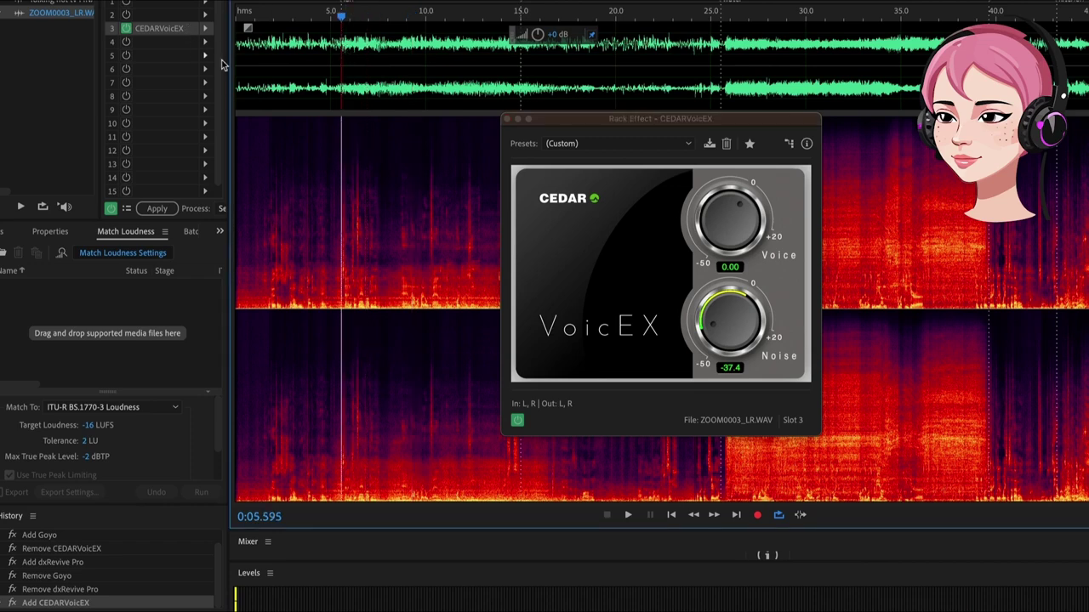
key(space)
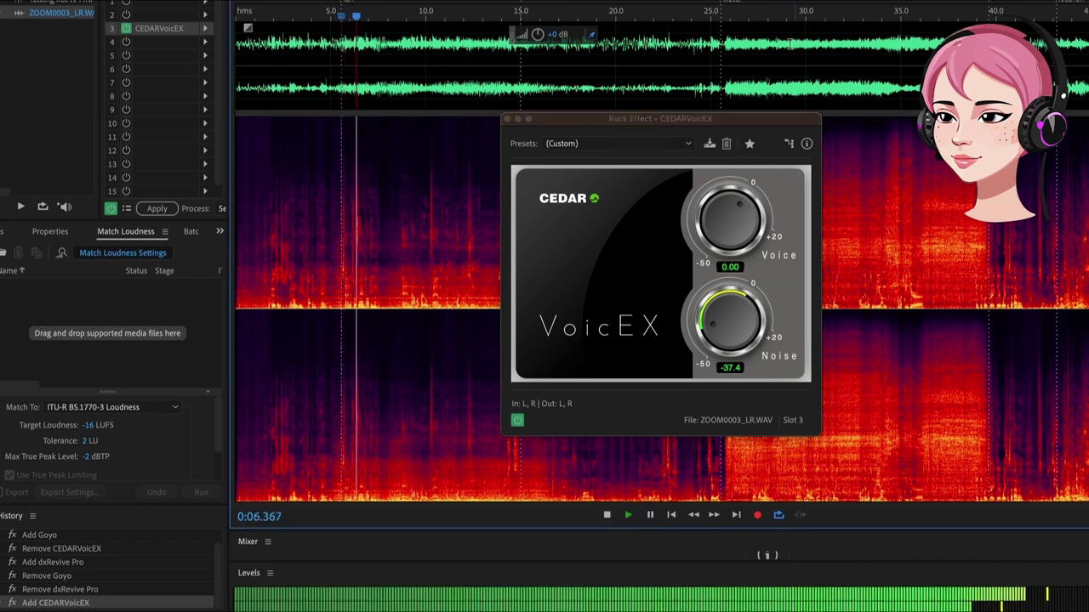
key(space)
Compare the loud noisy passage with CEDAR VoicEX off and on during playback, and lower its Noise level.
click(517, 420)
key(space)
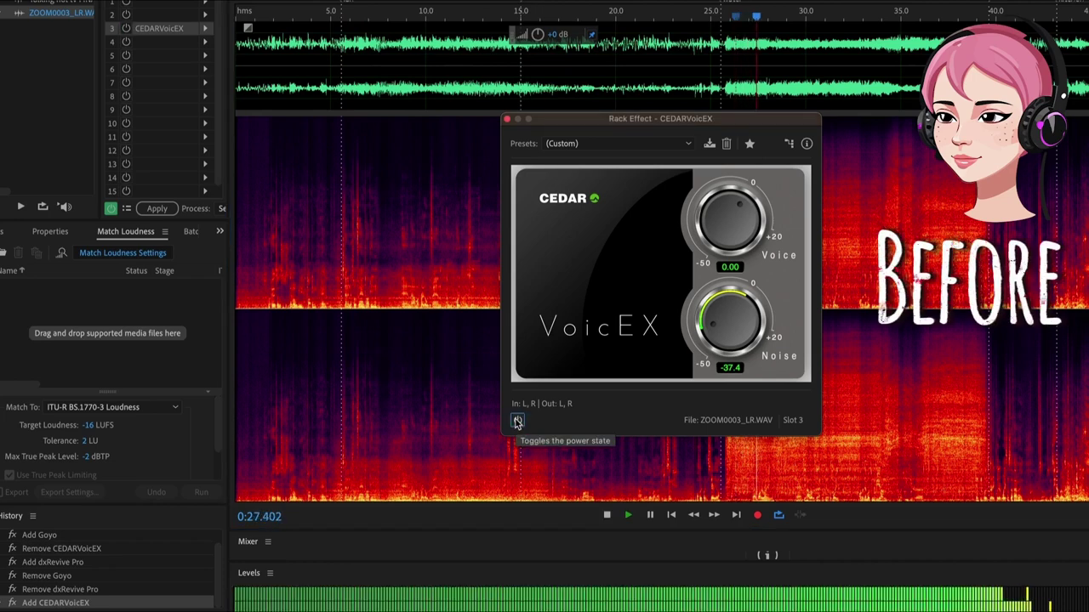
click(517, 420)
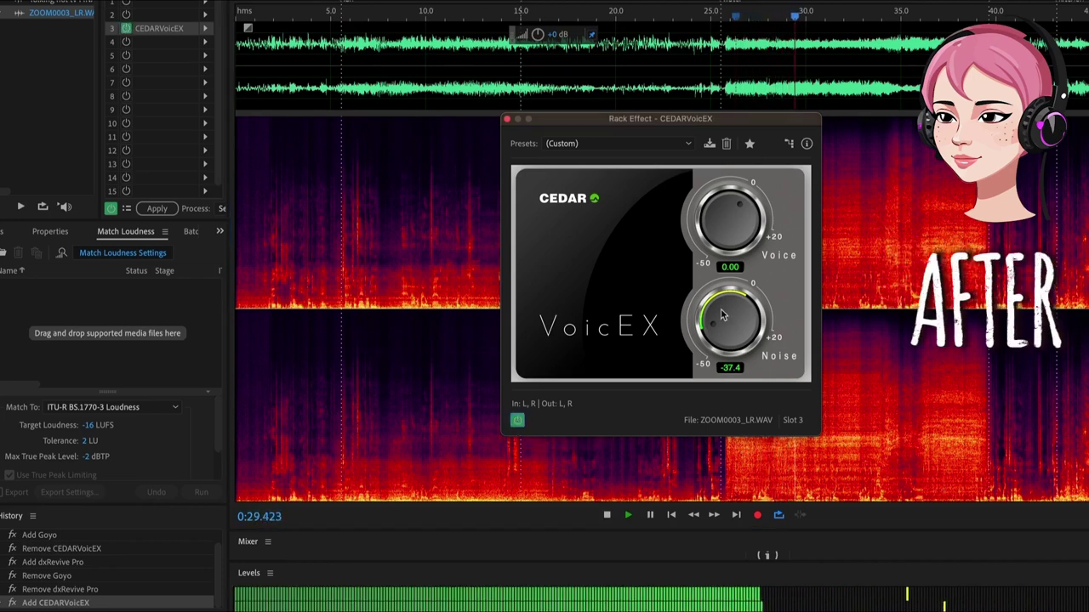
drag(721, 315, 726, 364)
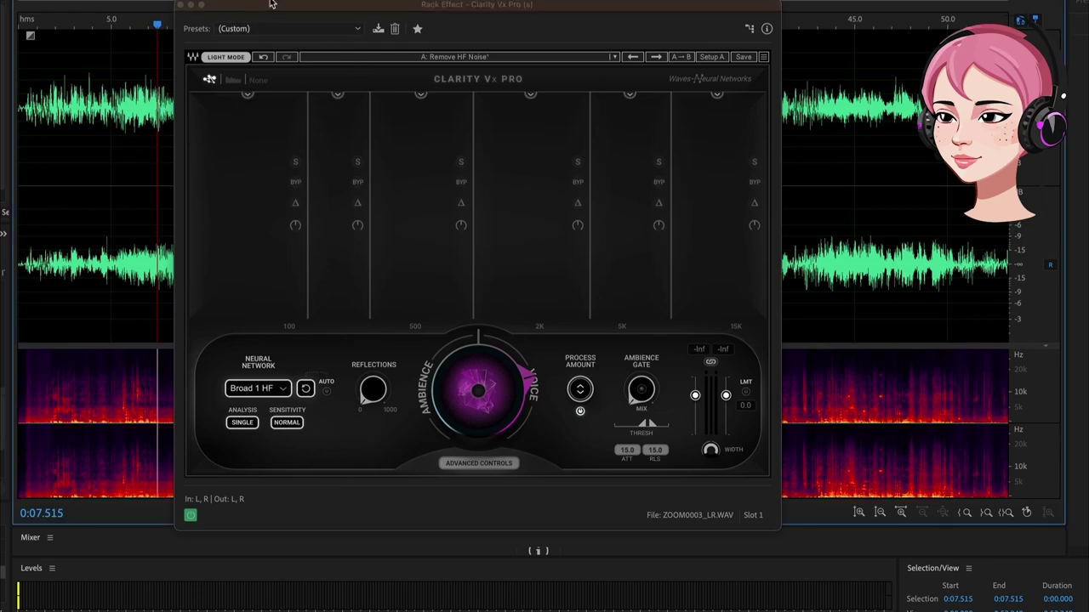
Move the Clarity Vx Pro effect window clear of the waveform and select the audio from 0:08.680 to 0:17.135.
drag(264, 4, 450, 286)
click(273, 101)
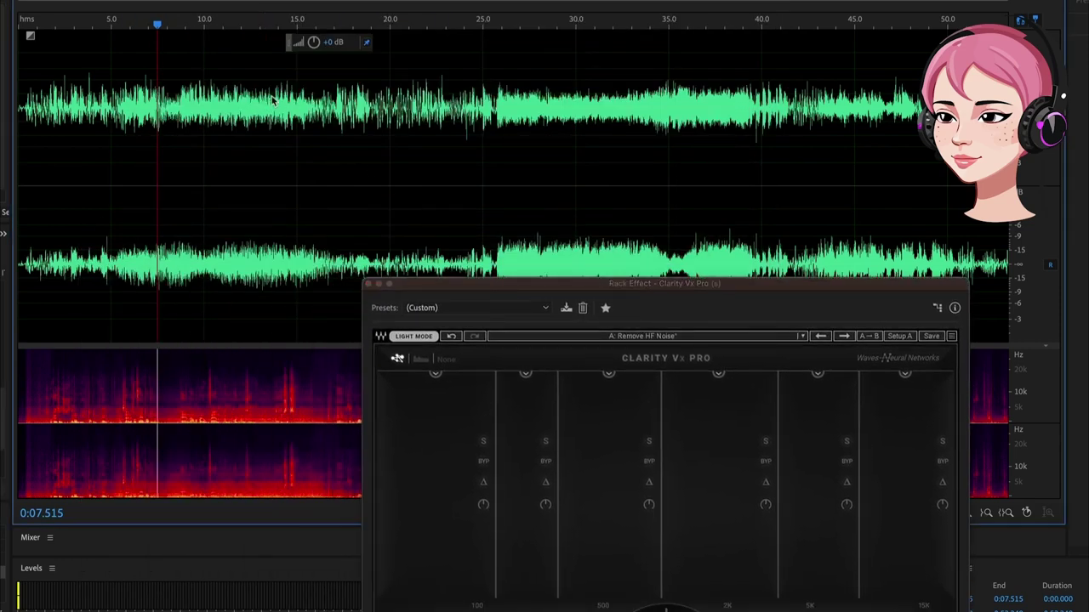
drag(179, 89, 337, 93)
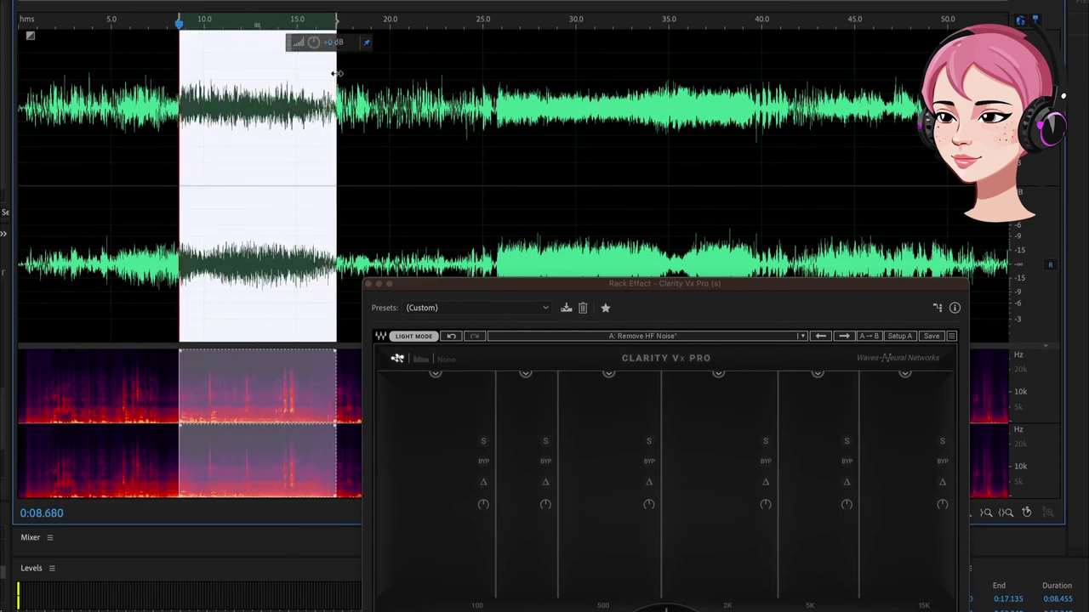
Play the selected audio, uncover the Clarity Vx Pro controls, and turn the main knob fully towards Voice, to 100.0.
key(space)
drag(479, 288, 385, 77)
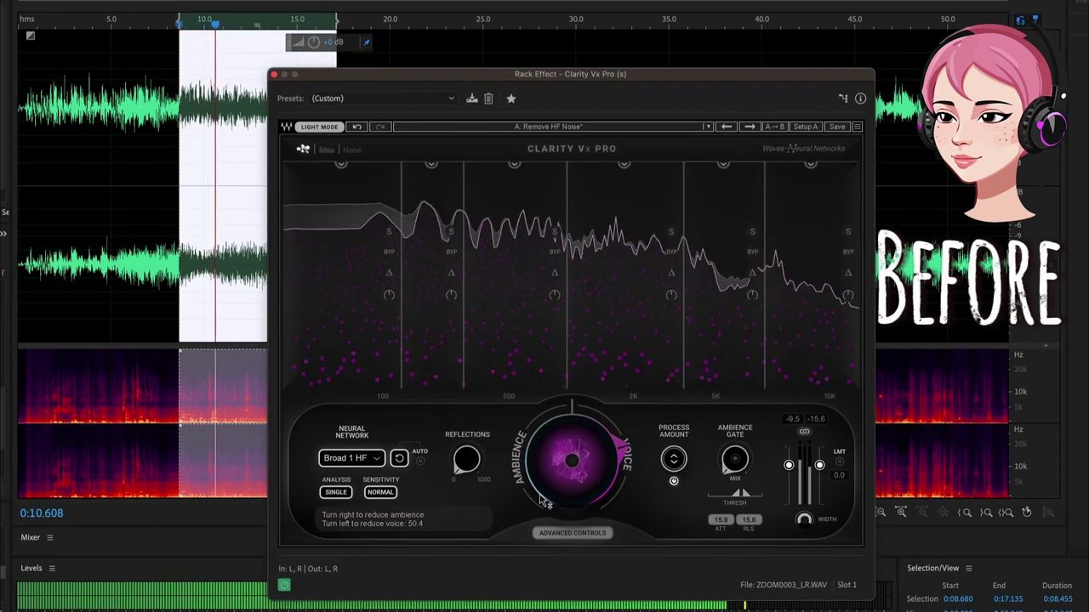
drag(527, 497, 523, 483)
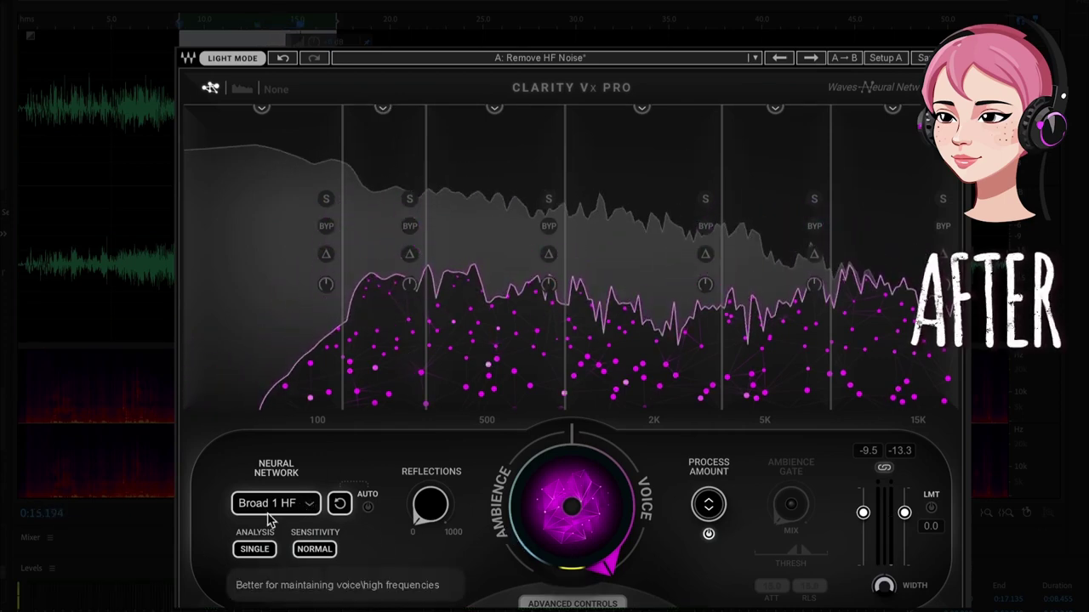
Audition the Broad 2 neural network, switch to Broad 1, and set Sensitivity to High.
scroll(285, 505, down, 1)
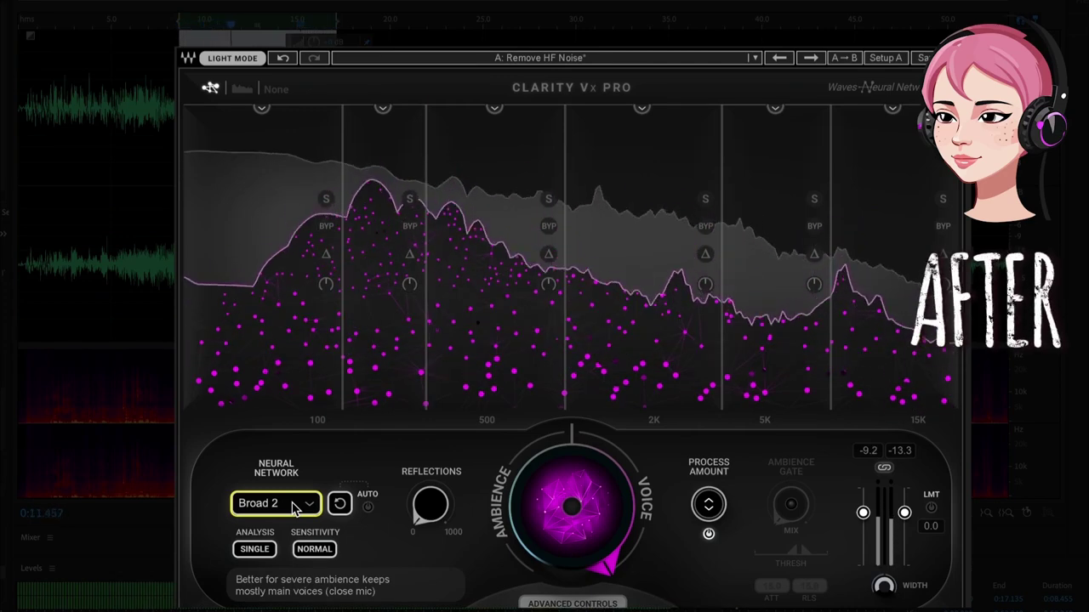
scroll(293, 507, up, 1)
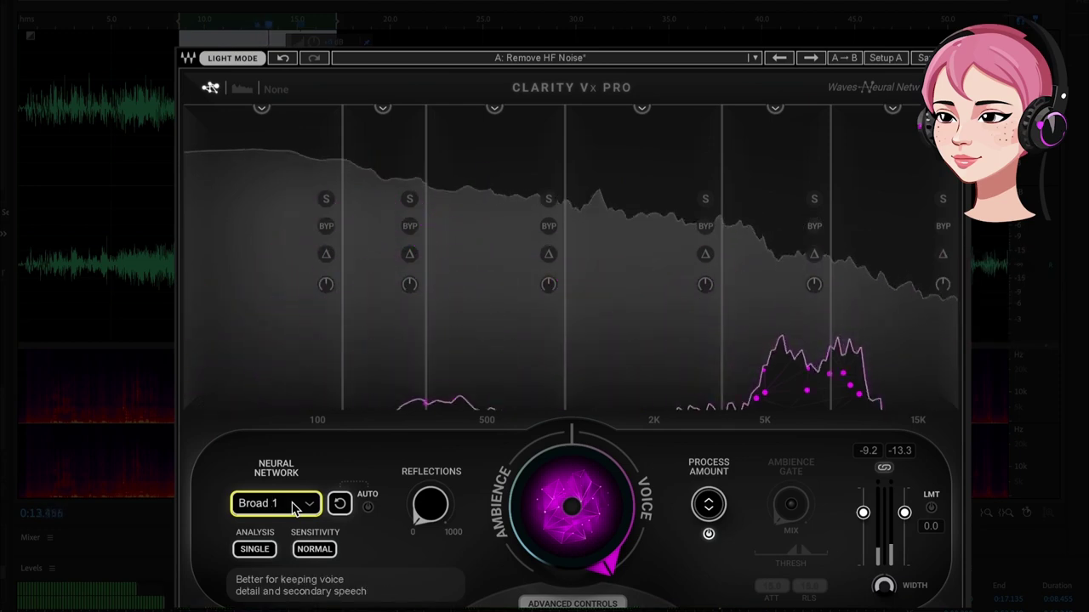
click(314, 548)
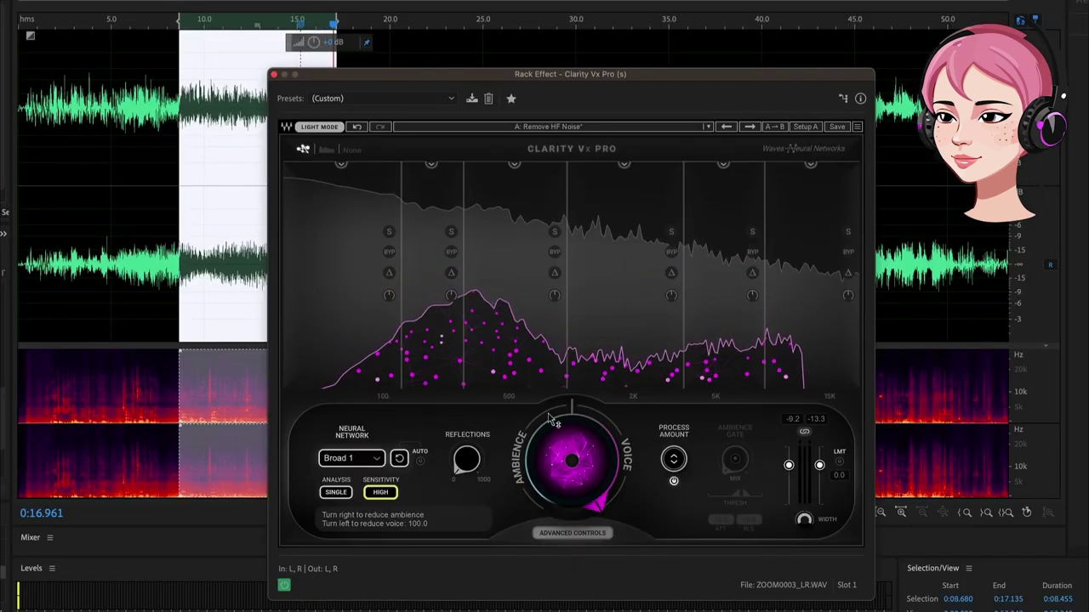
Move the Clarity Vx Pro window clear of the loud noisy passage and select the audio from 0:24.313 to 0:39.495.
mouse_move(618, 260)
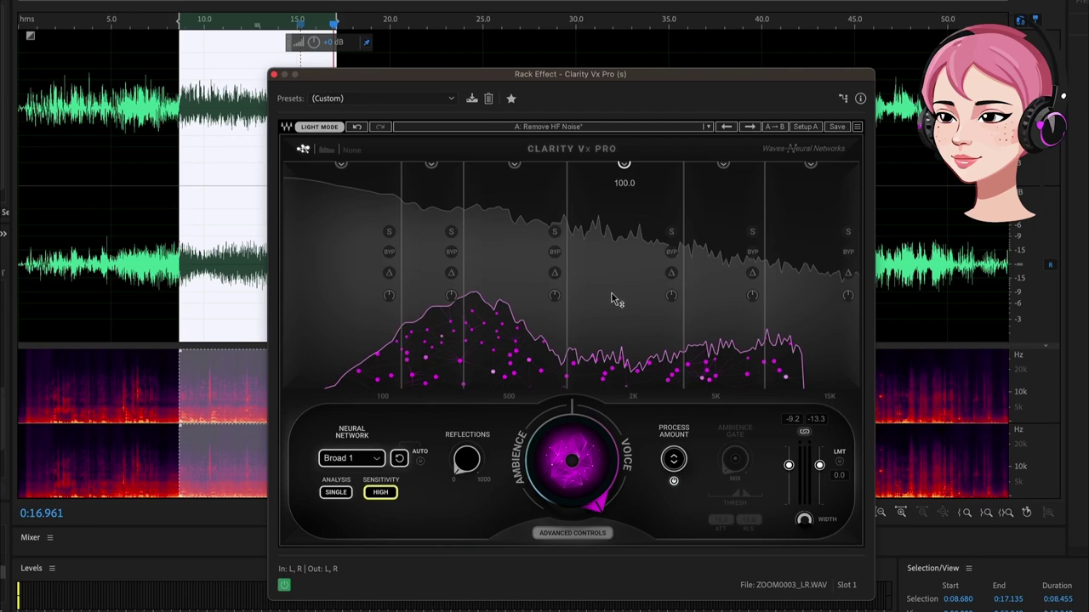
drag(548, 79, 324, 34)
click(30, 36)
key(Escape)
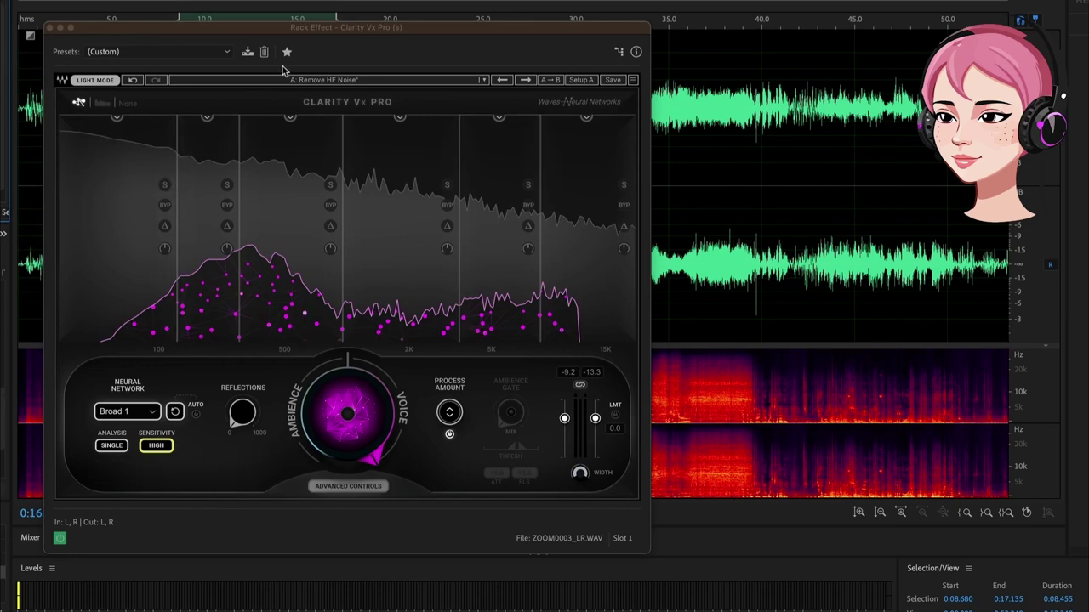
drag(271, 32, 386, 63)
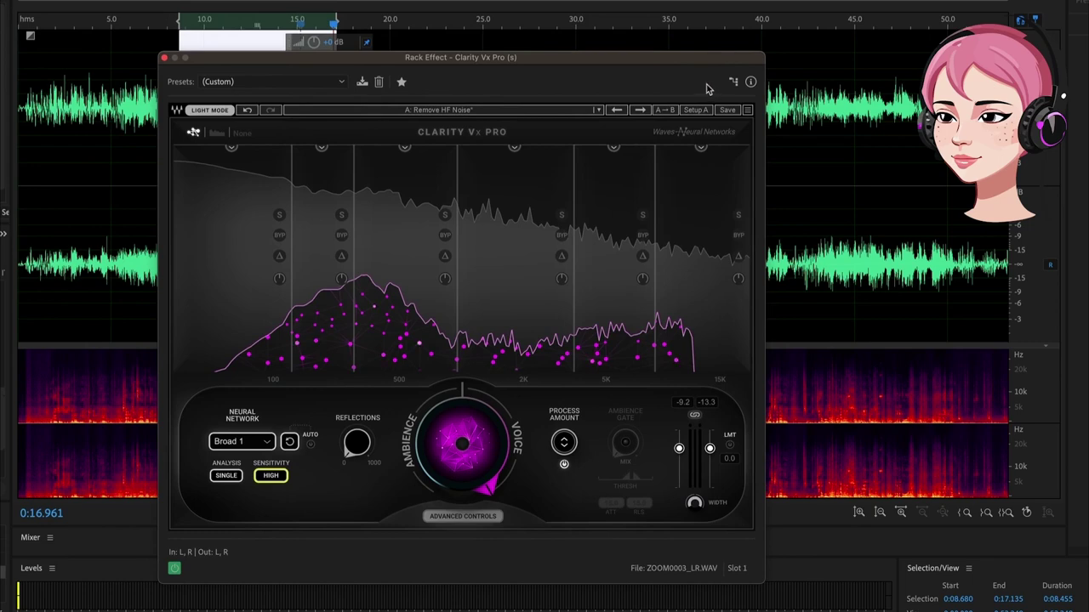
drag(649, 61, 487, 152)
drag(573, 142, 470, 113)
drag(751, 78, 469, 111)
drag(260, 370, 824, 236)
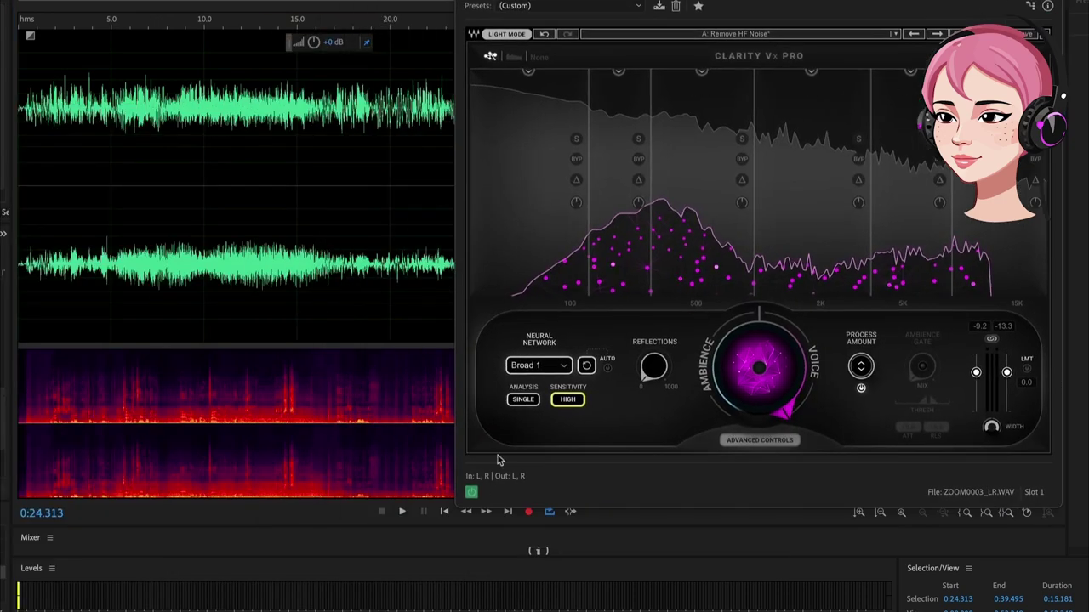
Play the loud passage with Clarity Vx Pro disabled, and re-enable the effect during playback to compare.
click(472, 495)
key(space)
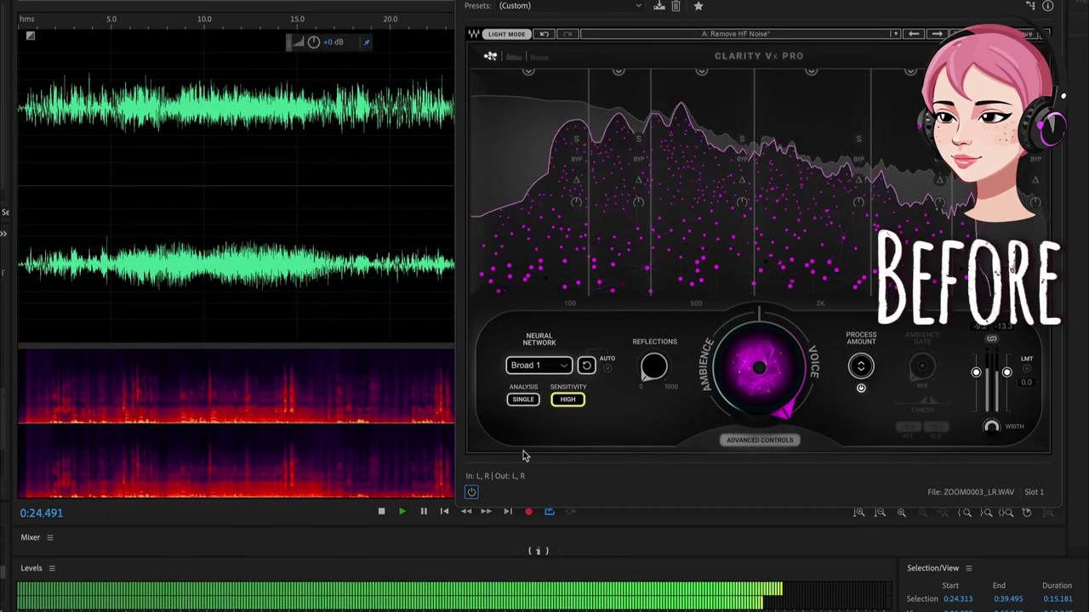
click(470, 495)
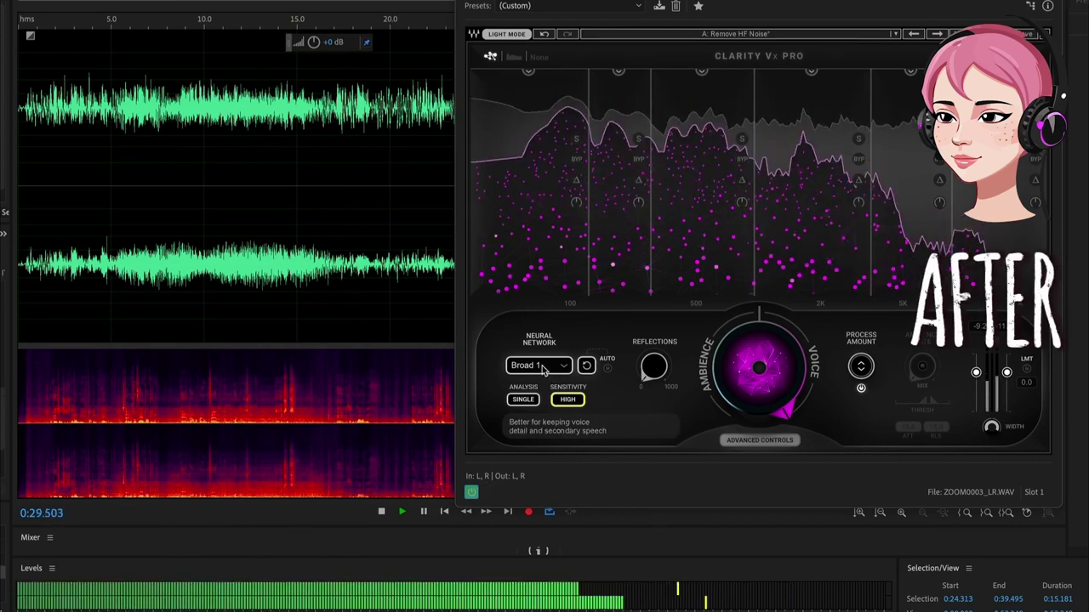
Audition the Broad 1 HF neural network, switch to Broad 2, and adjust the output Width.
scroll(539, 367, down, 1)
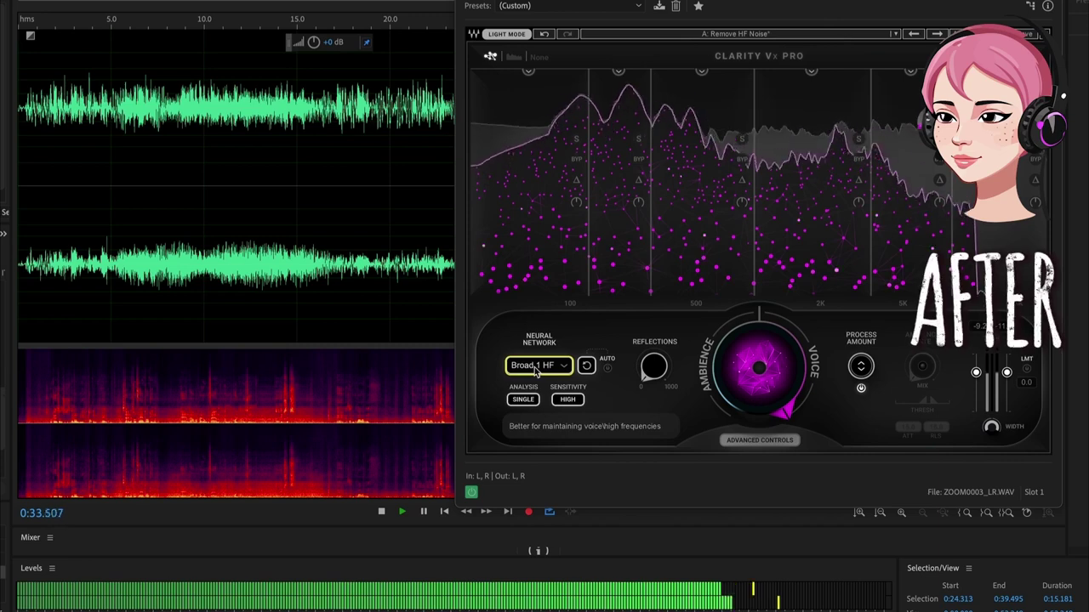
scroll(535, 368, down, 1)
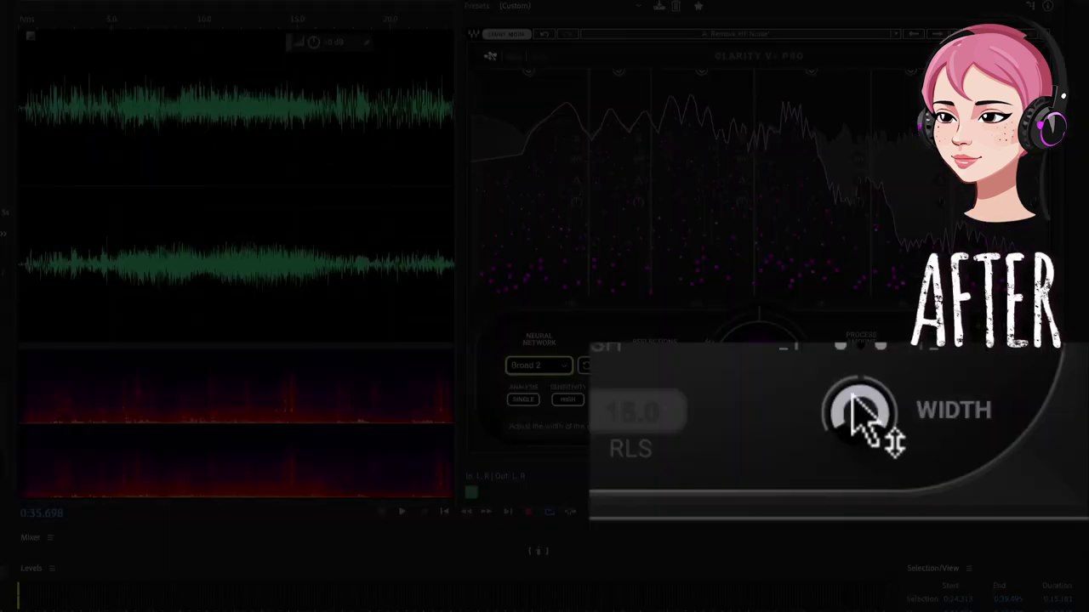
drag(860, 417, 826, 401)
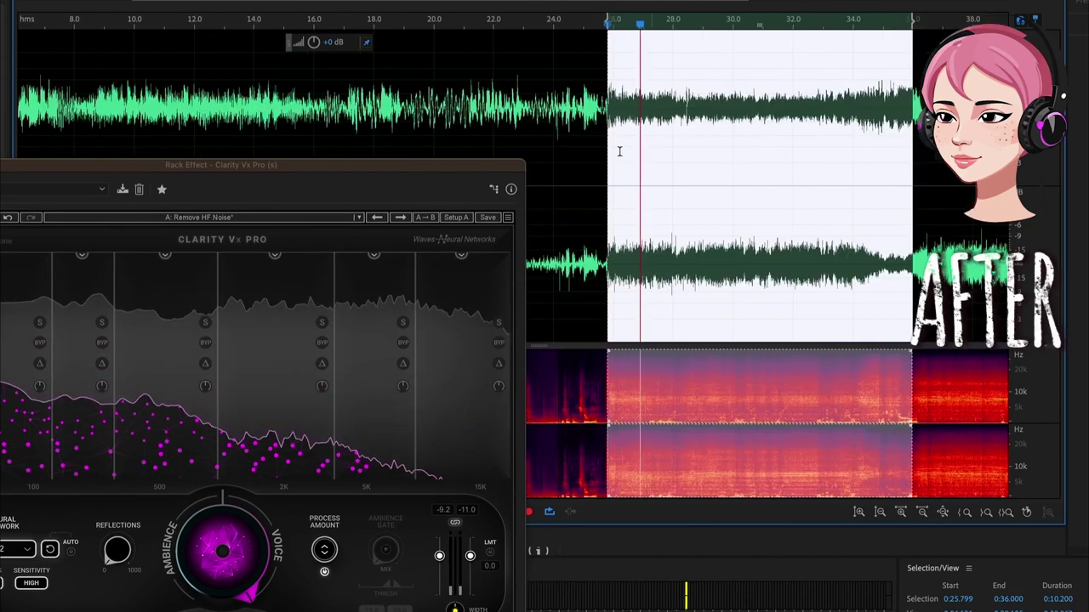
Select the audio from 0:26.888 to 0:34.000, play it, and bring the whole Clarity Vx Pro window into view.
drag(640, 158, 854, 96)
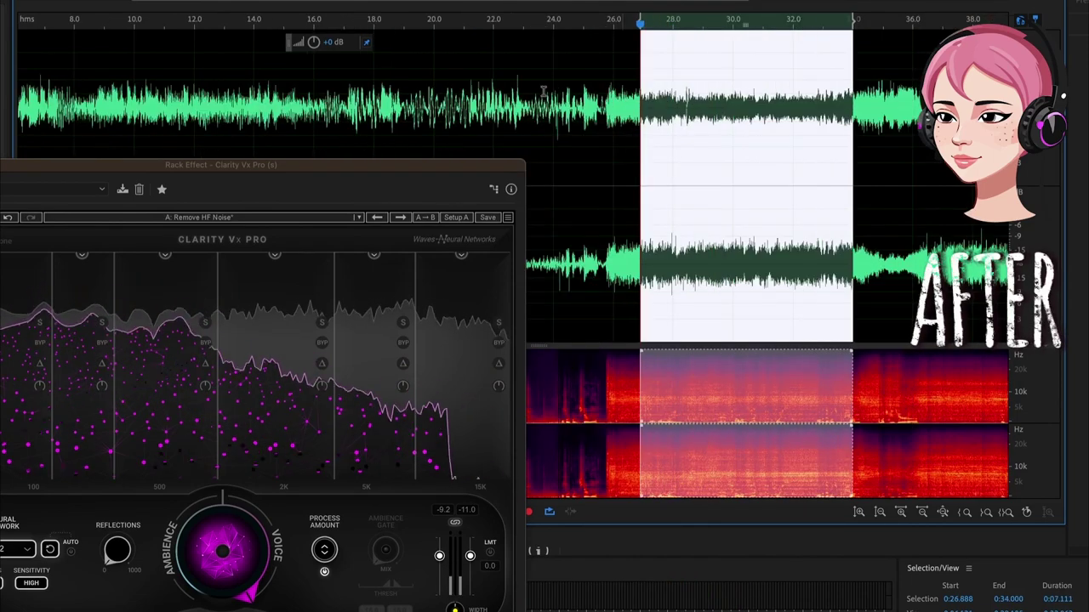
key(space)
drag(221, 164, 467, 19)
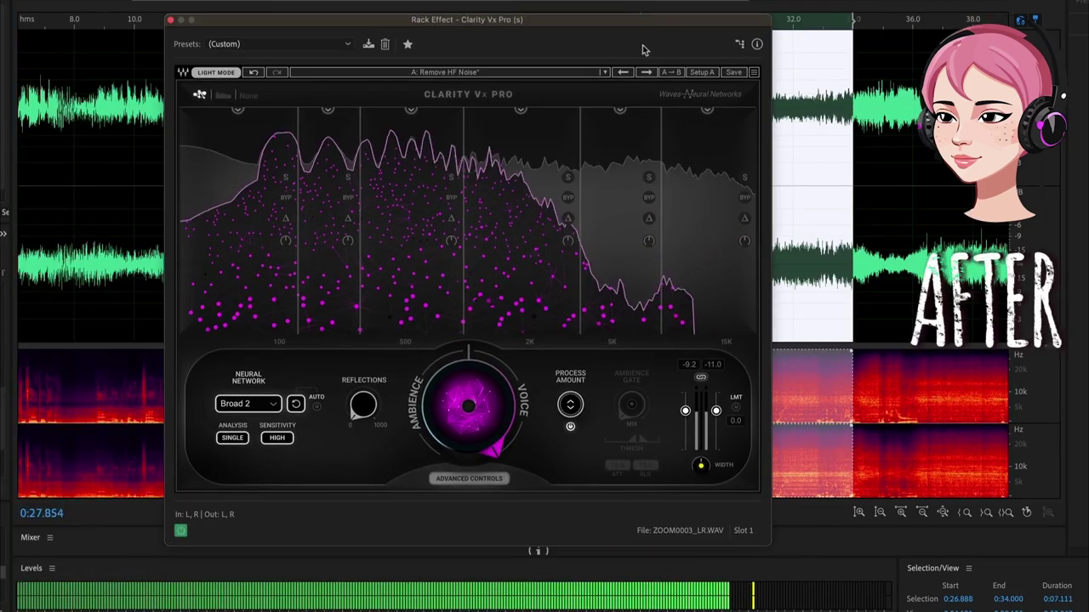
Compare the selected passage with Clarity Vx Pro off and on, leaving the effect enabled and playback stopped.
click(182, 532)
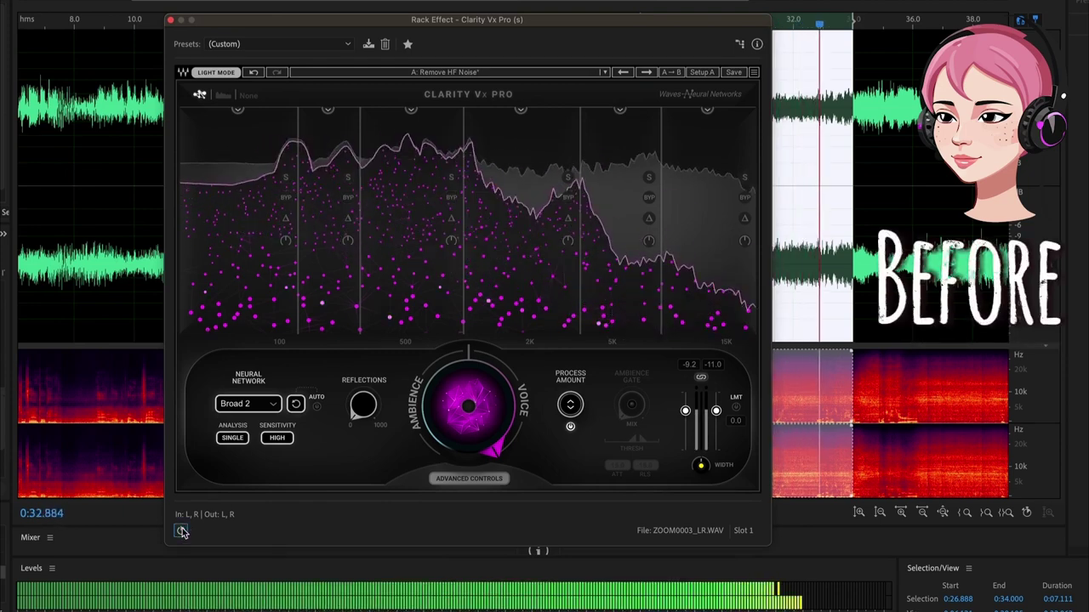
click(182, 531)
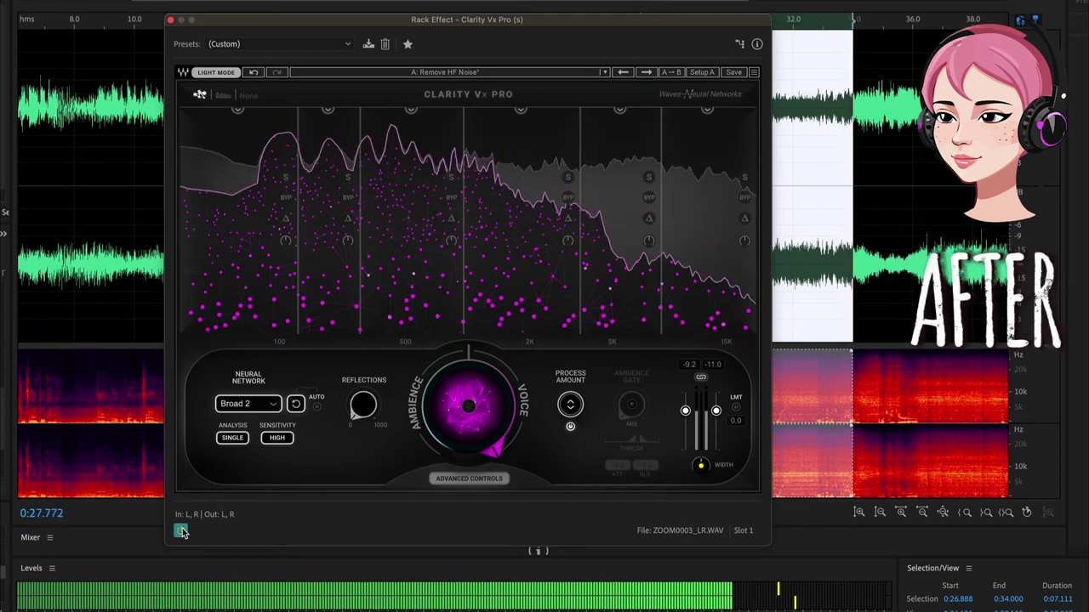
key(space)
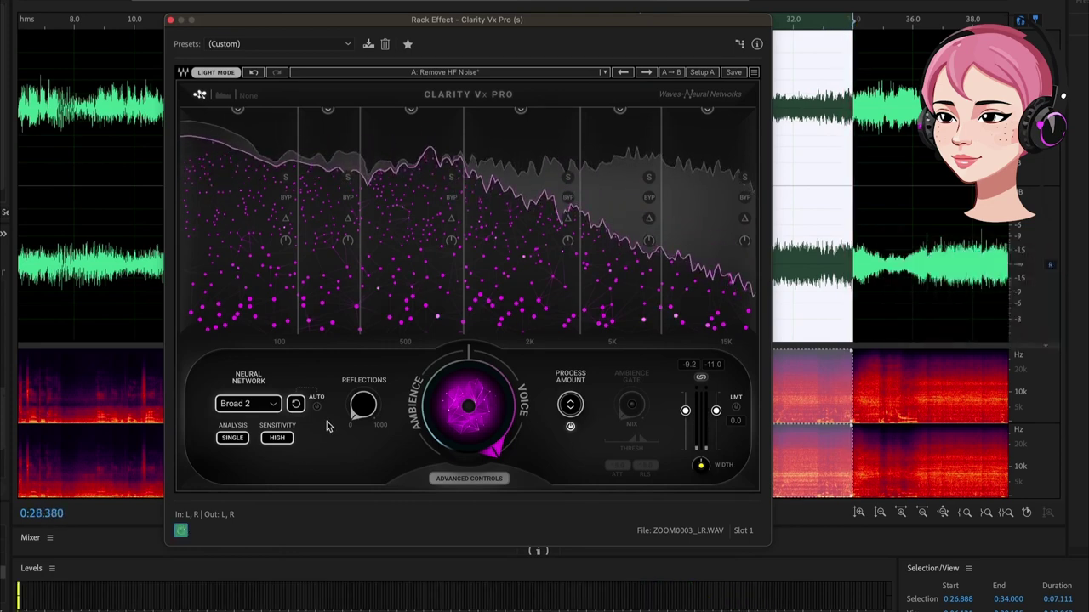
key(space)
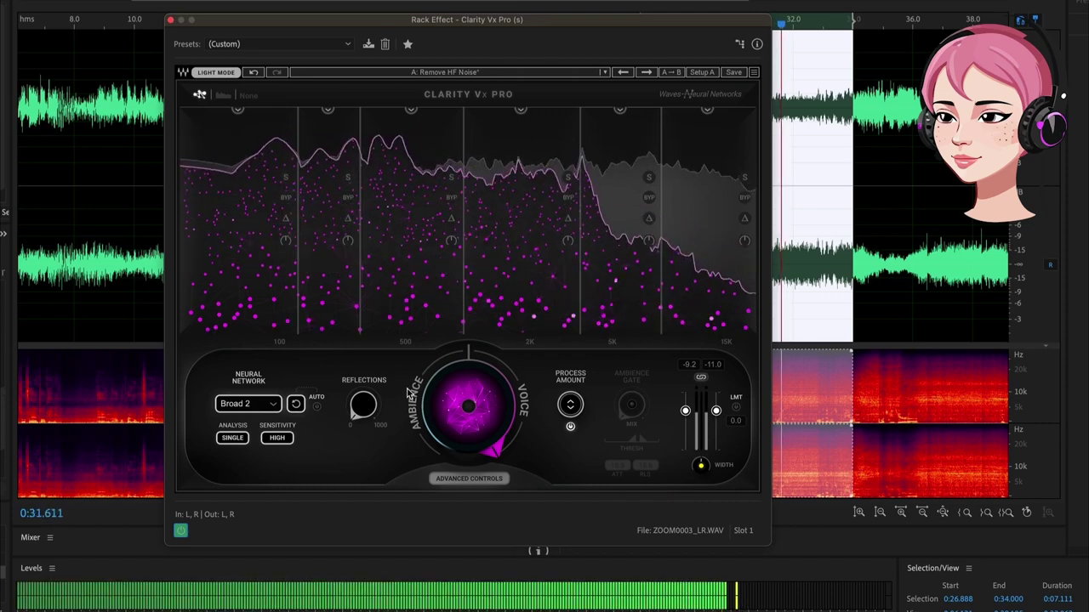
key(space)
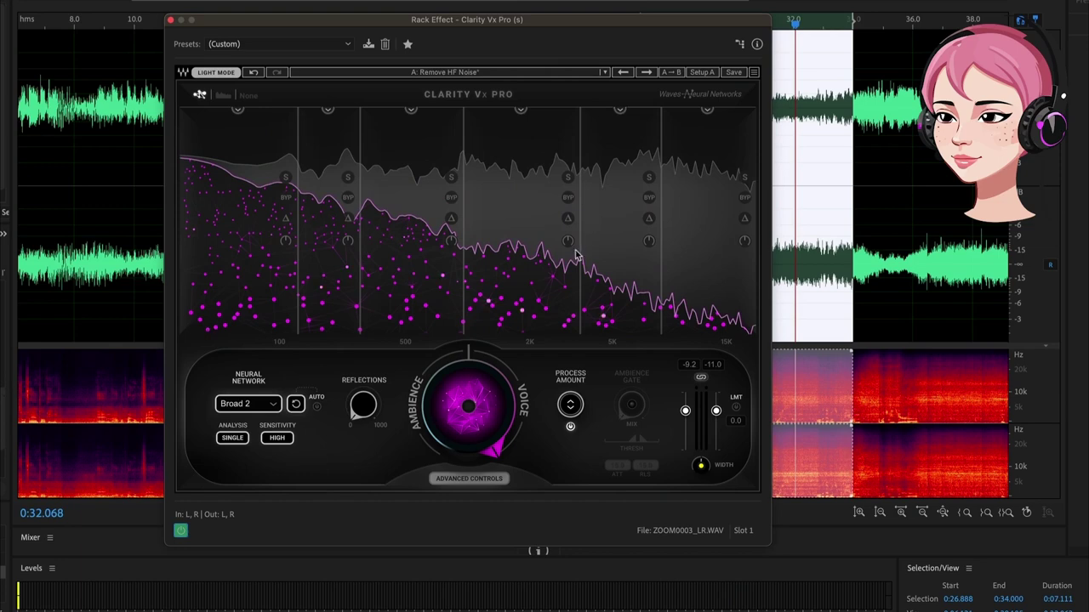
Resume playback, switch the neural network to Broad 1, and set Sensitivity to Normal.
key(space)
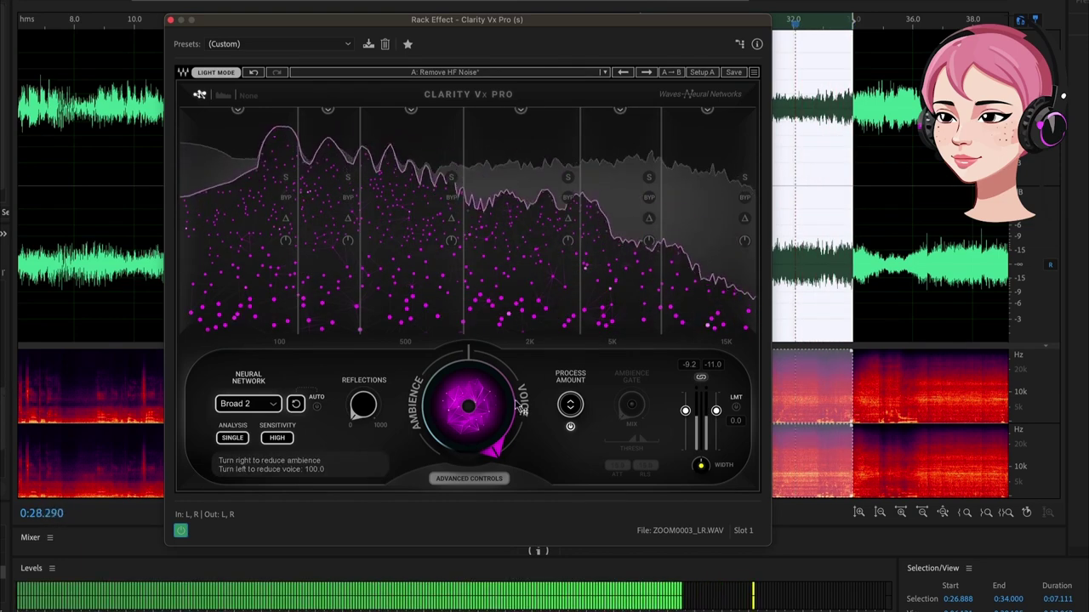
scroll(246, 404, up, 1)
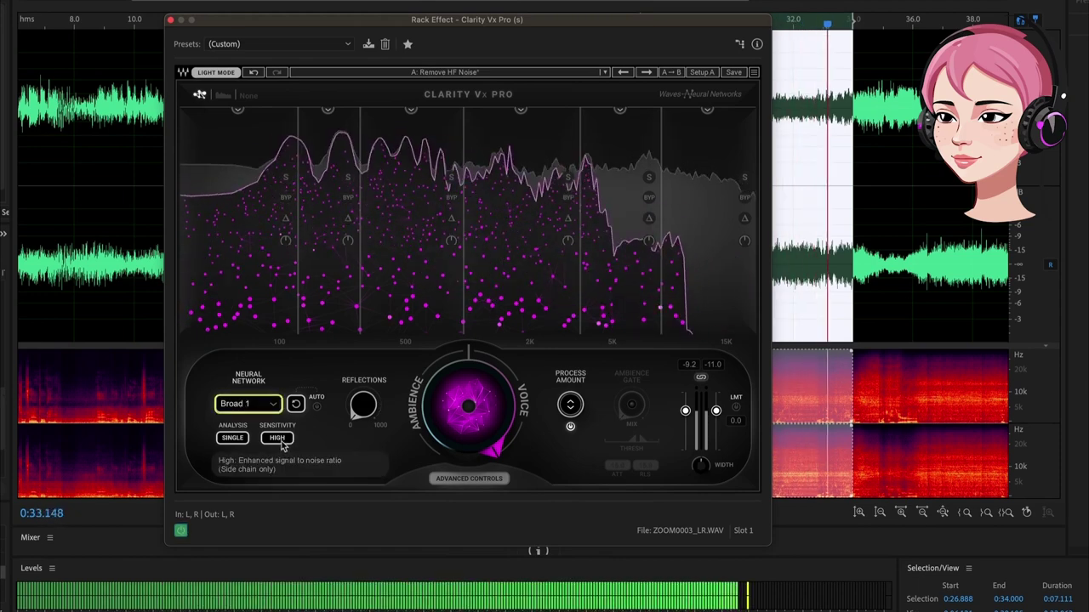
click(277, 438)
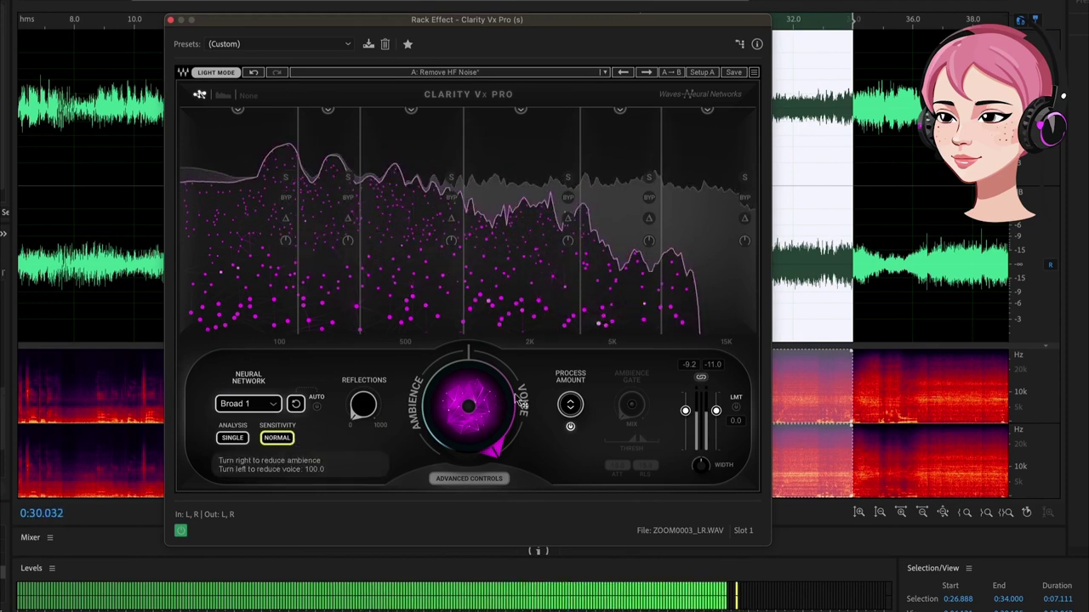
Solo band 4 and bypass bands 4, 3 and 2 one at a time during playback, restoring each band.
mouse_move(707, 109)
mouse_down()
mouse_move(707, 308)
mouse_move(707, 110)
mouse_up()
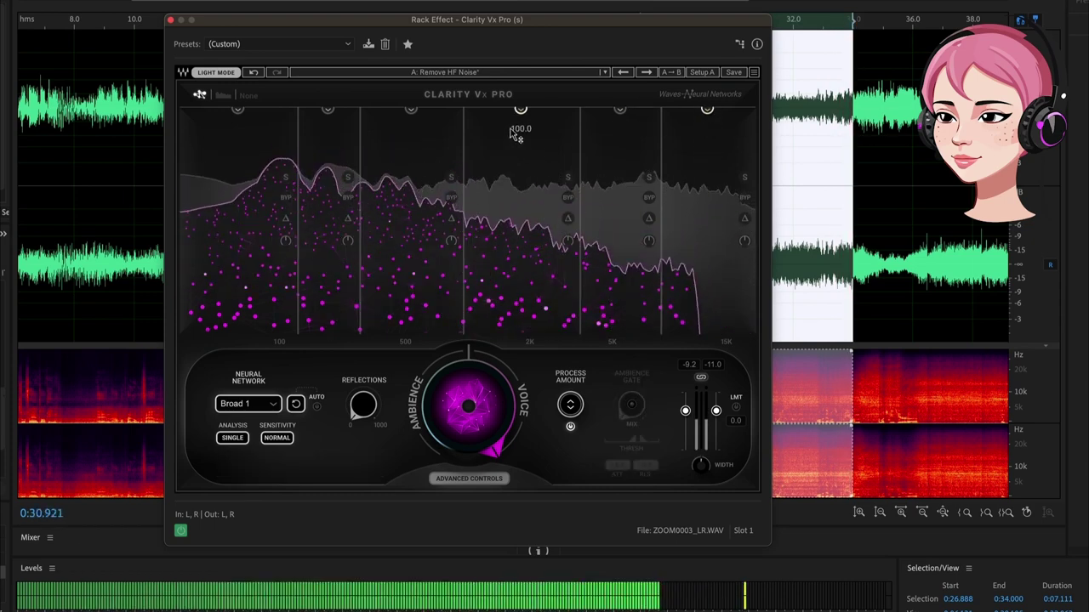
click(568, 177)
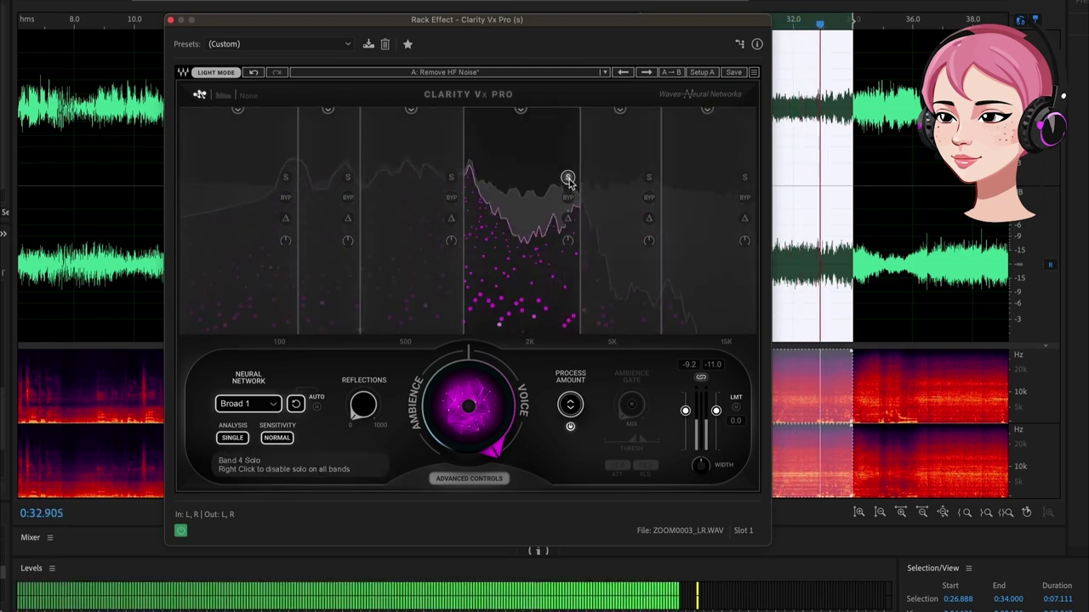
click(568, 177)
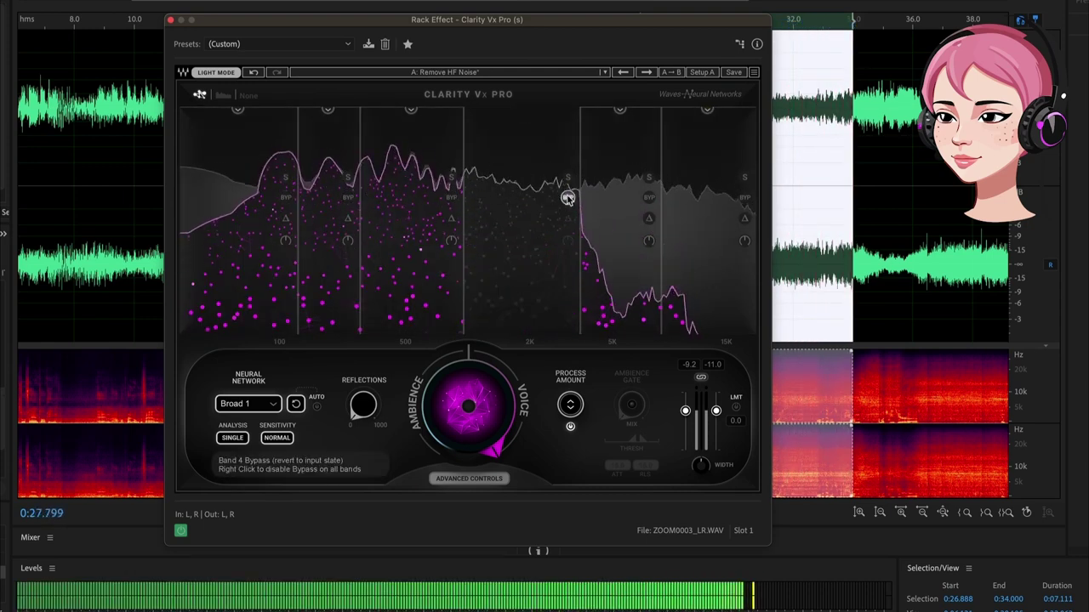
click(450, 195)
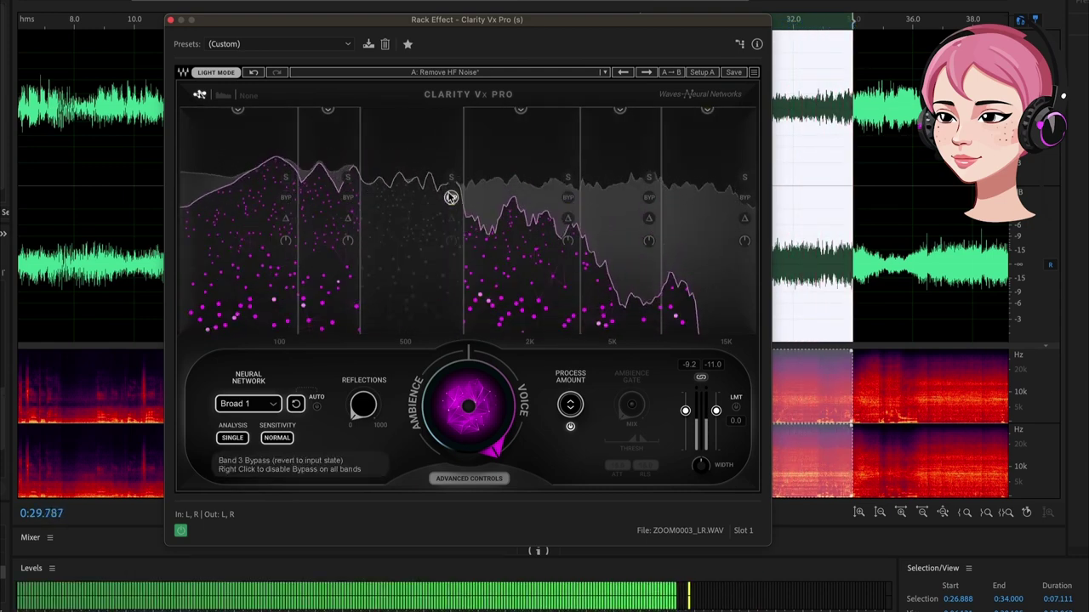
click(450, 196)
click(347, 197)
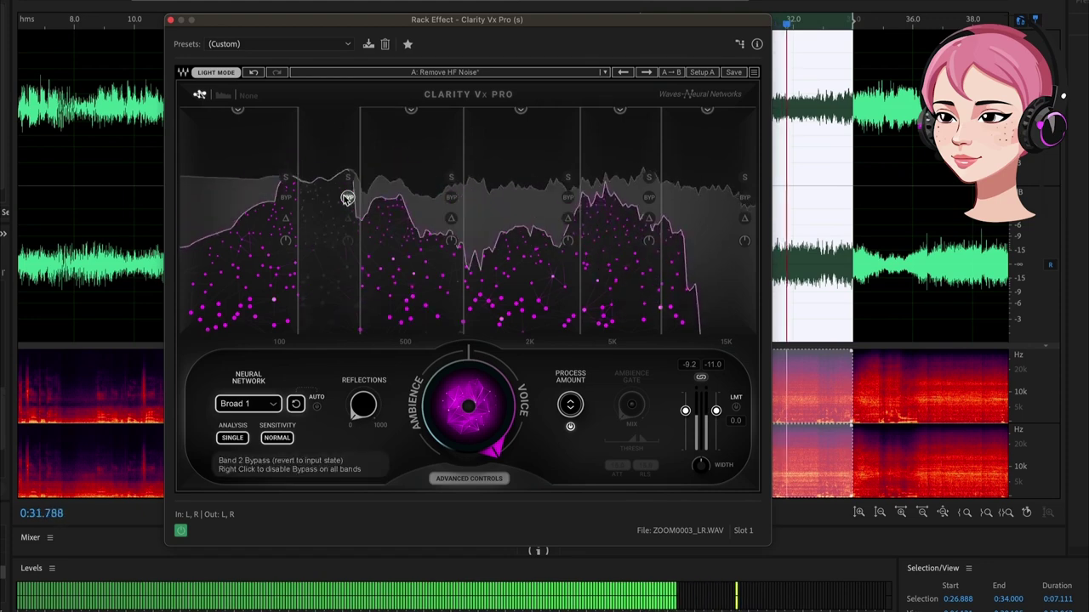
click(347, 196)
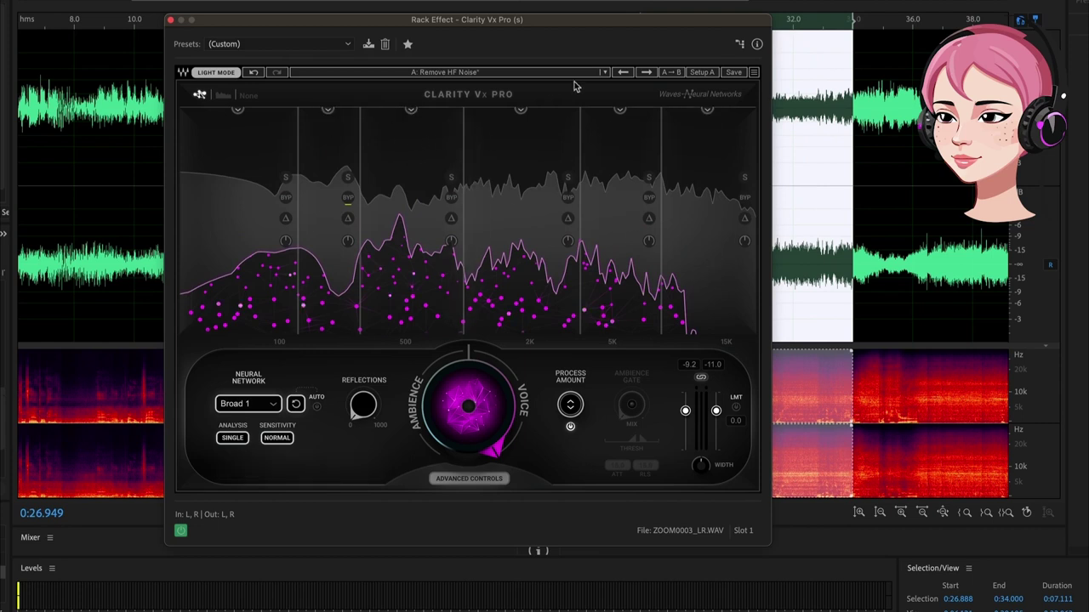
Raise the crossover between bands 3 and 4, set band 3's process amount to 64.1, and lower band 2's process amount.
drag(446, 125, 479, 128)
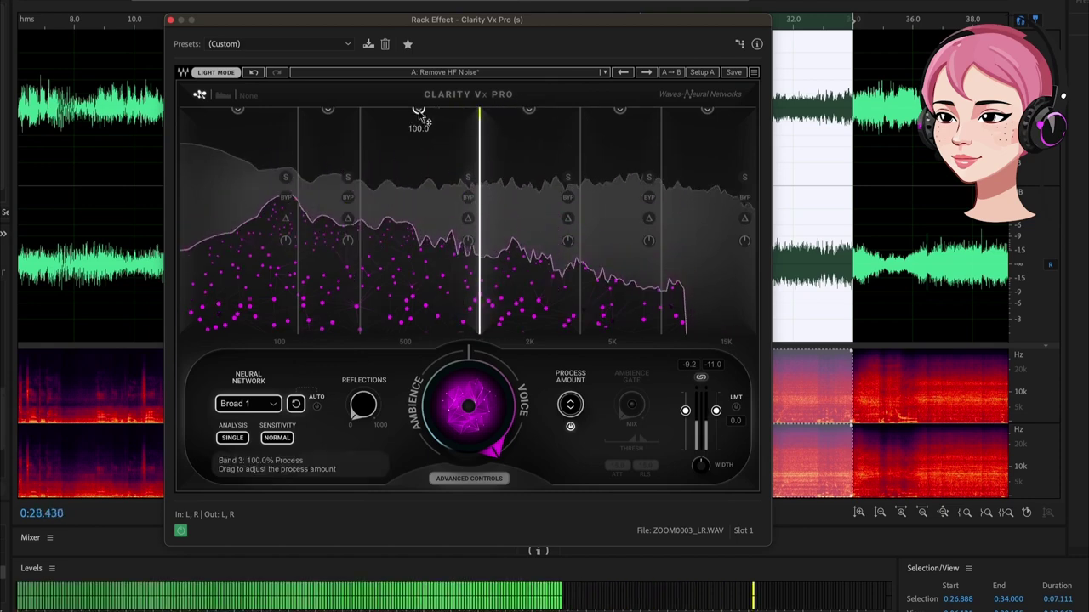
drag(418, 111, 418, 188)
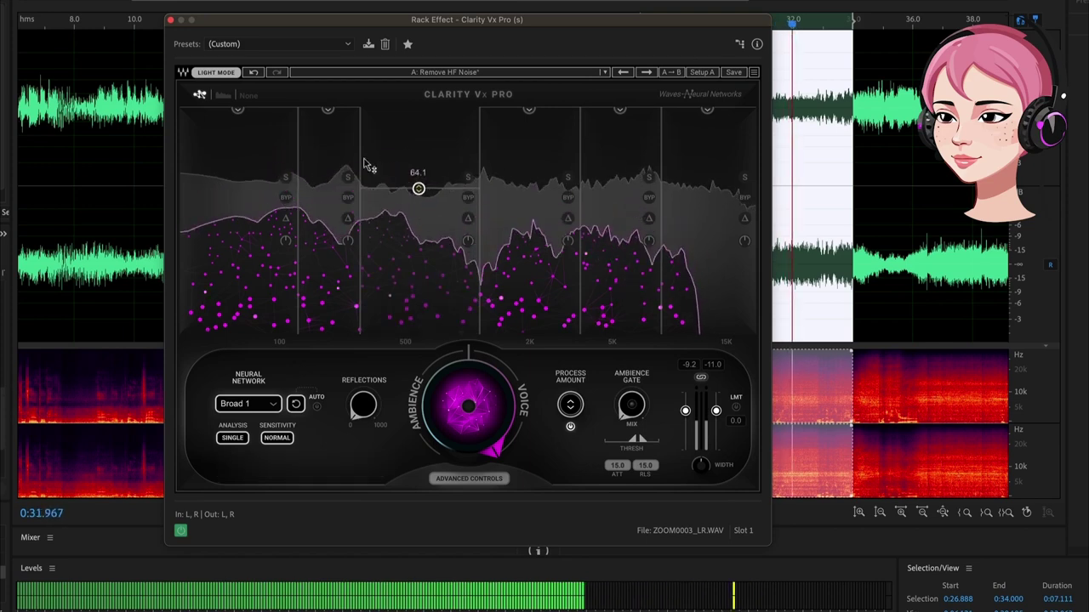
drag(327, 111, 351, 186)
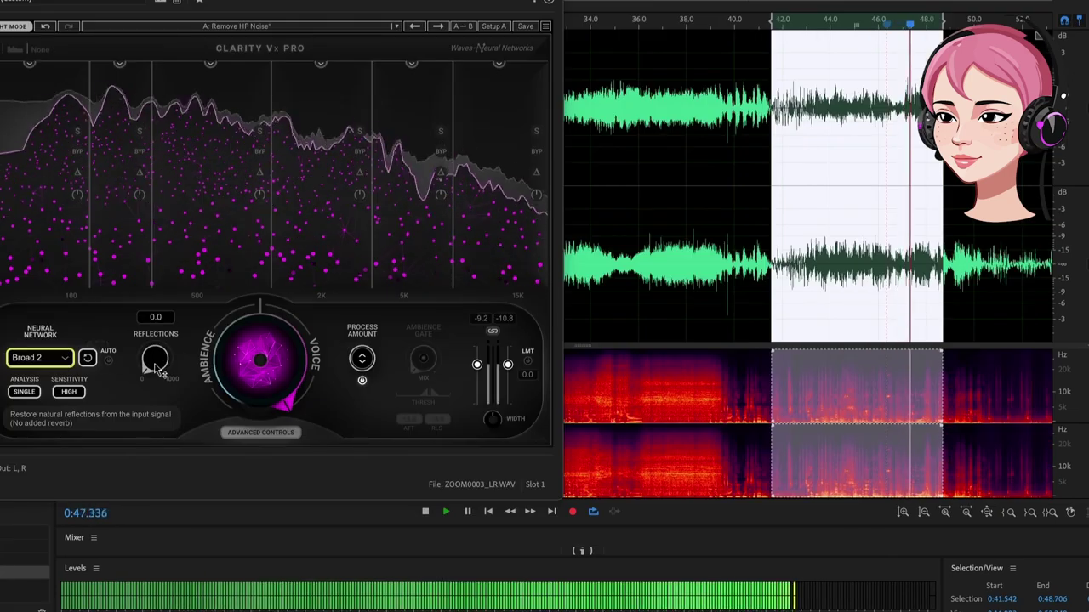
Set Reflections to 912.0 while auditioning the passage from 0:41.542 to 0:48.706, and stop playback.
drag(155, 364, 156, 255)
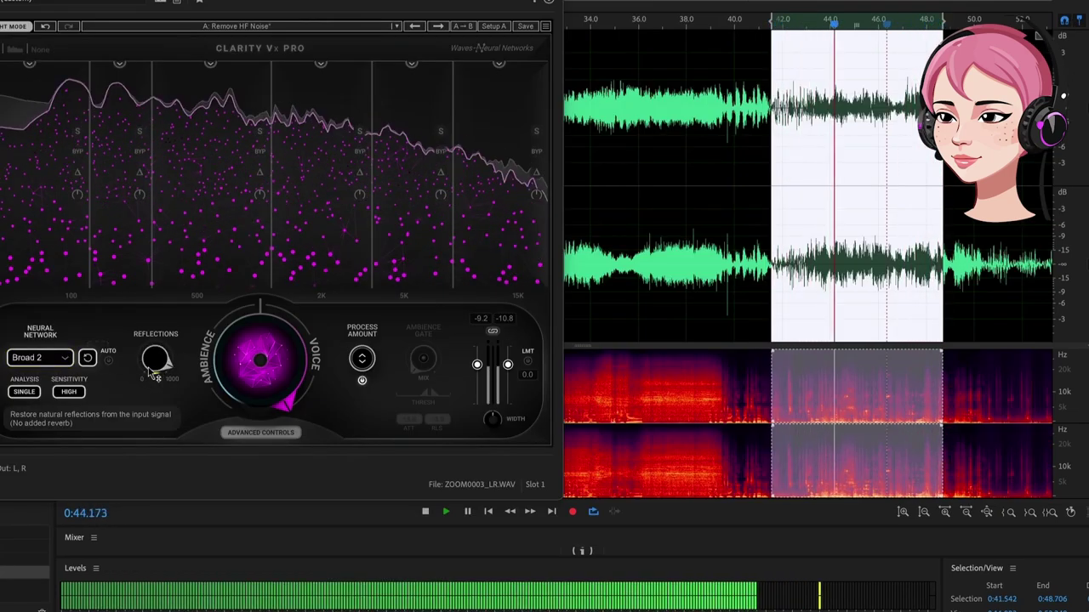
key(space)
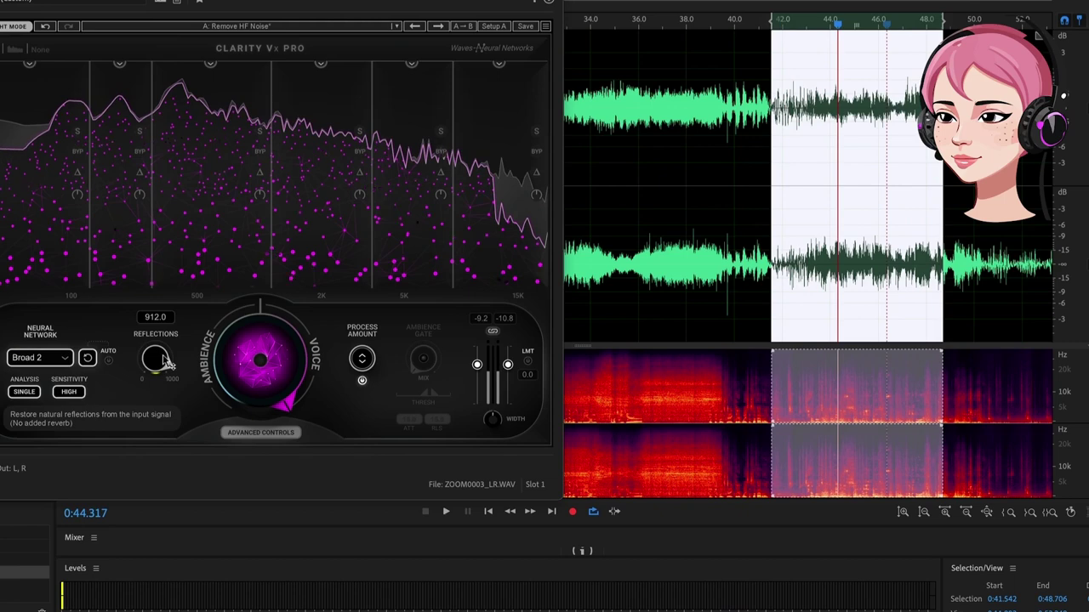
Resume playback of the selected passage and progressively lower the Reflections amount in Clarity Vx Pro.
key(space)
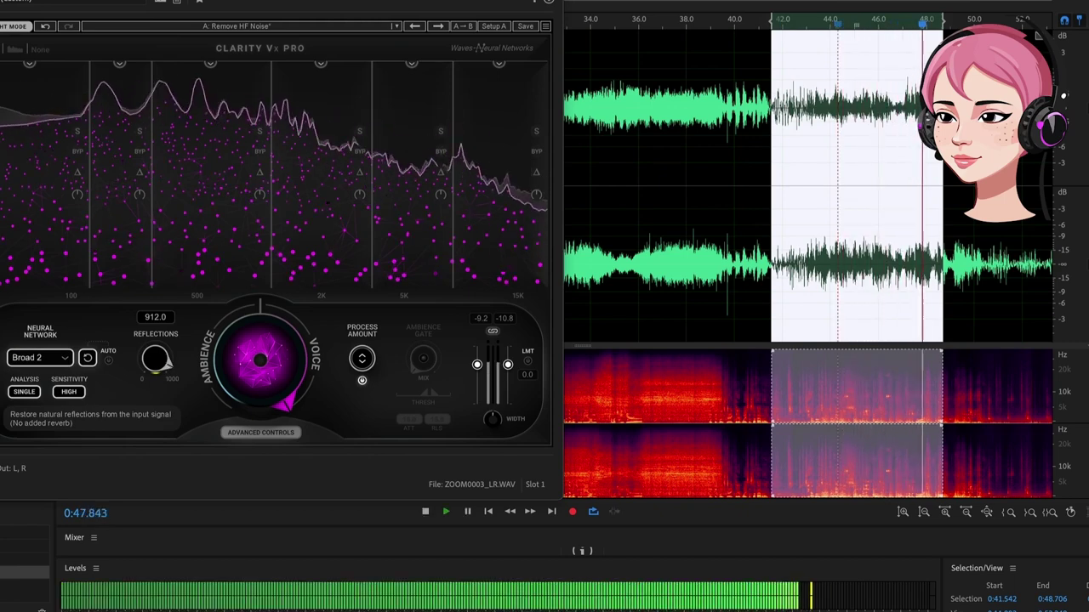
scroll(155, 358, down, 3)
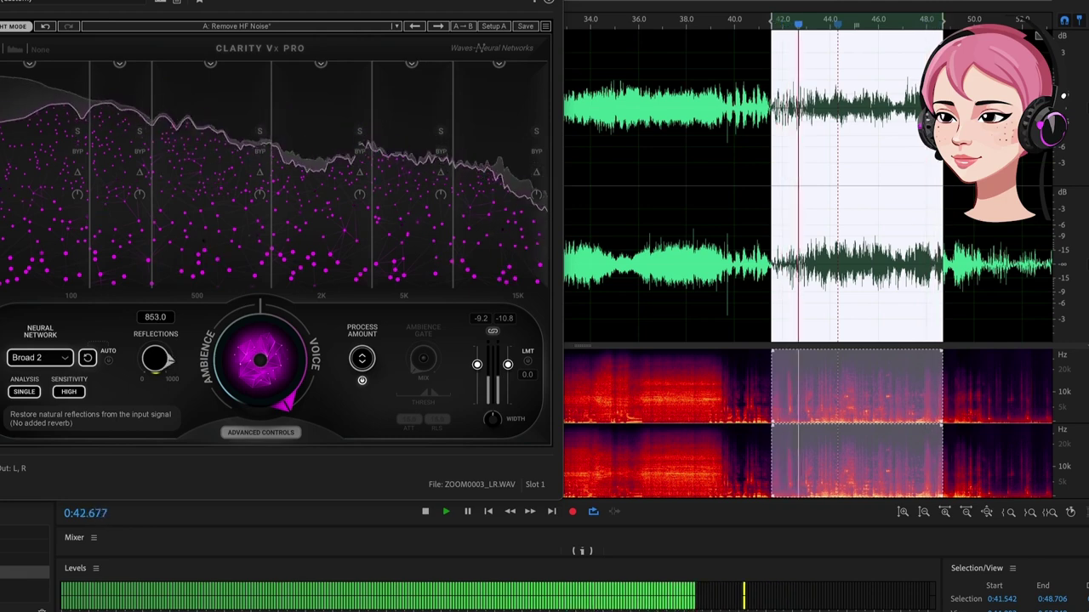
scroll(156, 358, down, 15)
scroll(156, 358, down, 15)
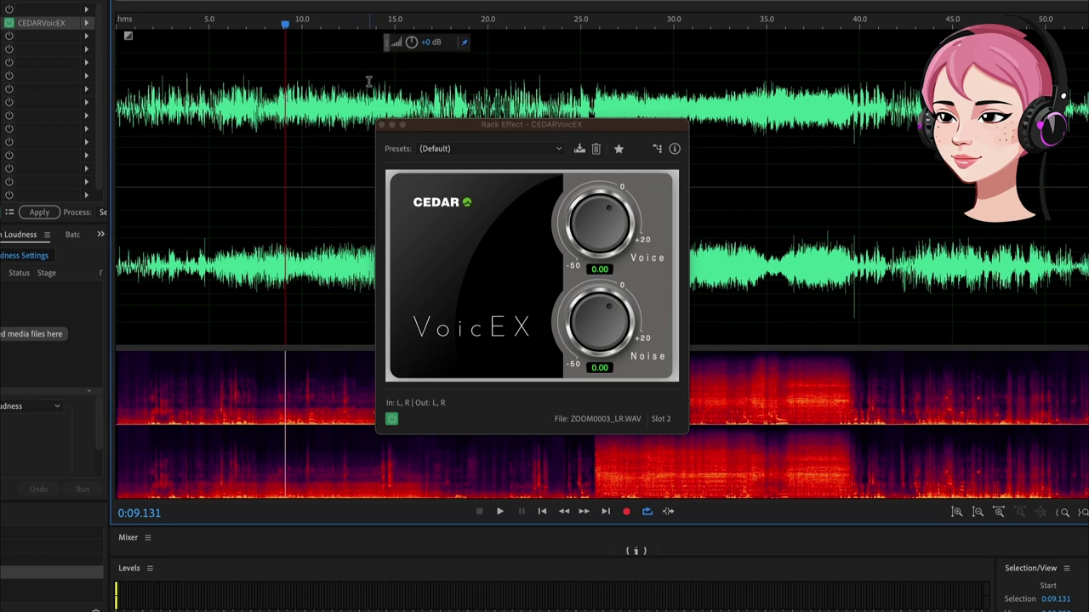
Widen the editor by narrowing the effects rack panel, and move the CEDAR VoicEX window clear of the start of the waveform.
drag(504, 126, 238, 108)
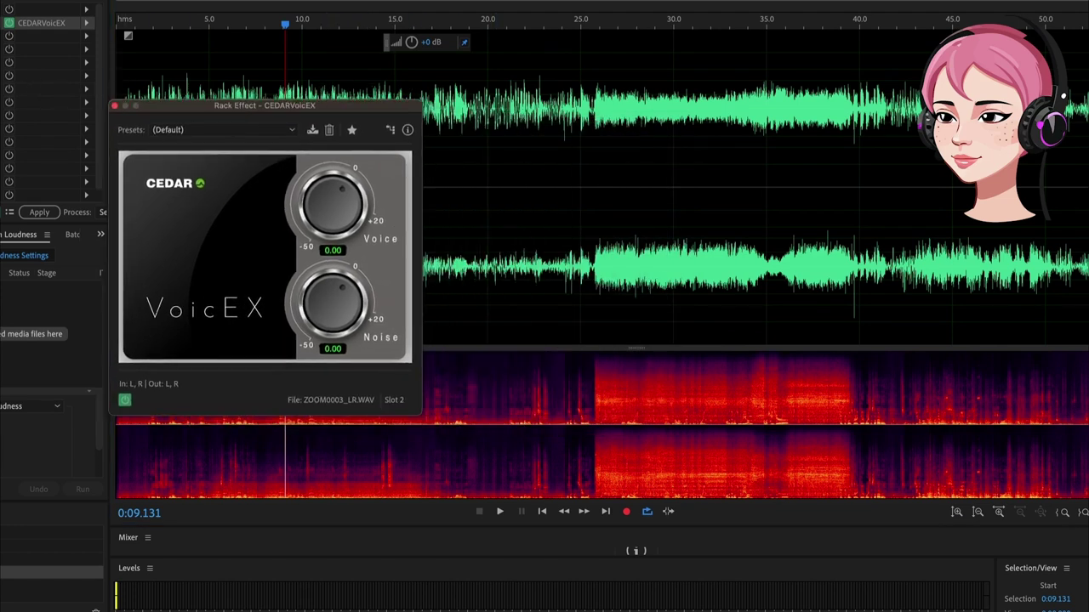
scroll(47, 111, right, 2)
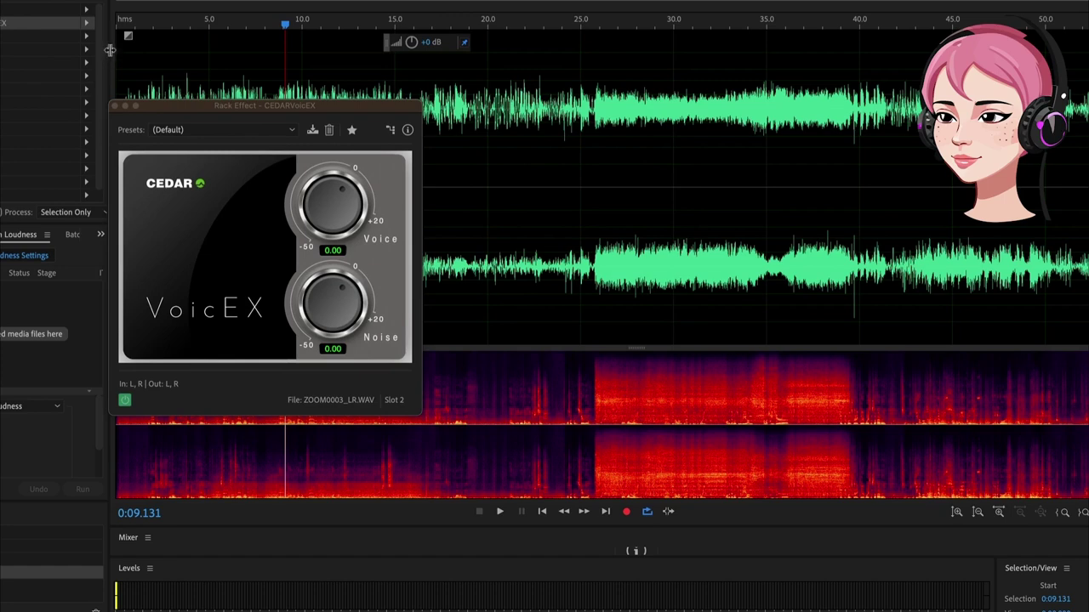
drag(96, 54, 30, 89)
drag(267, 117, 581, 2)
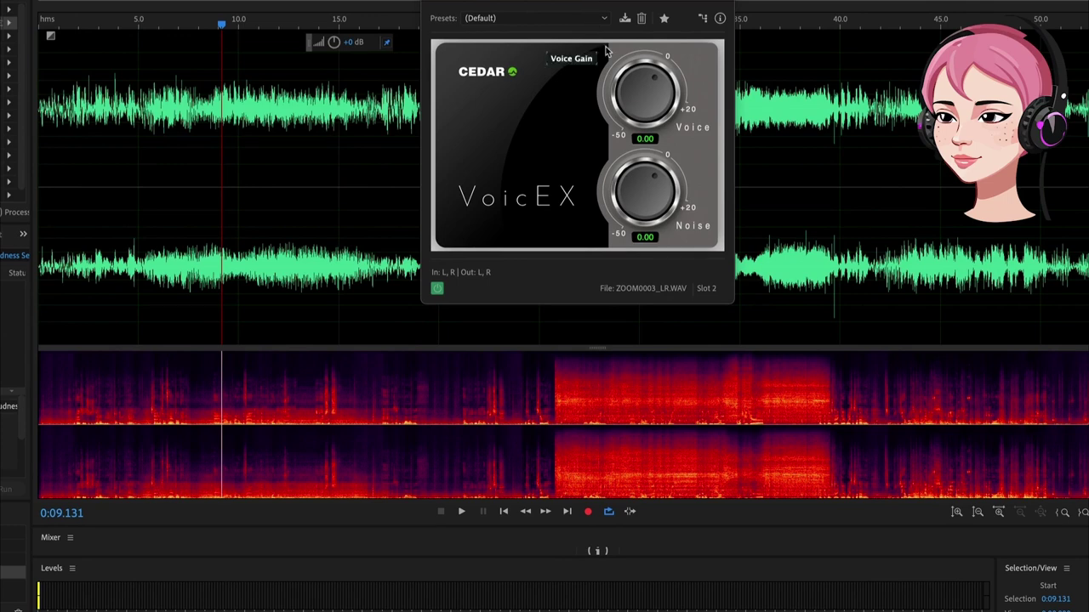
Reposition the VoicEX window over the middle of the waveform and place the playhead at 0:08.769.
scroll(183, 78, up, 2)
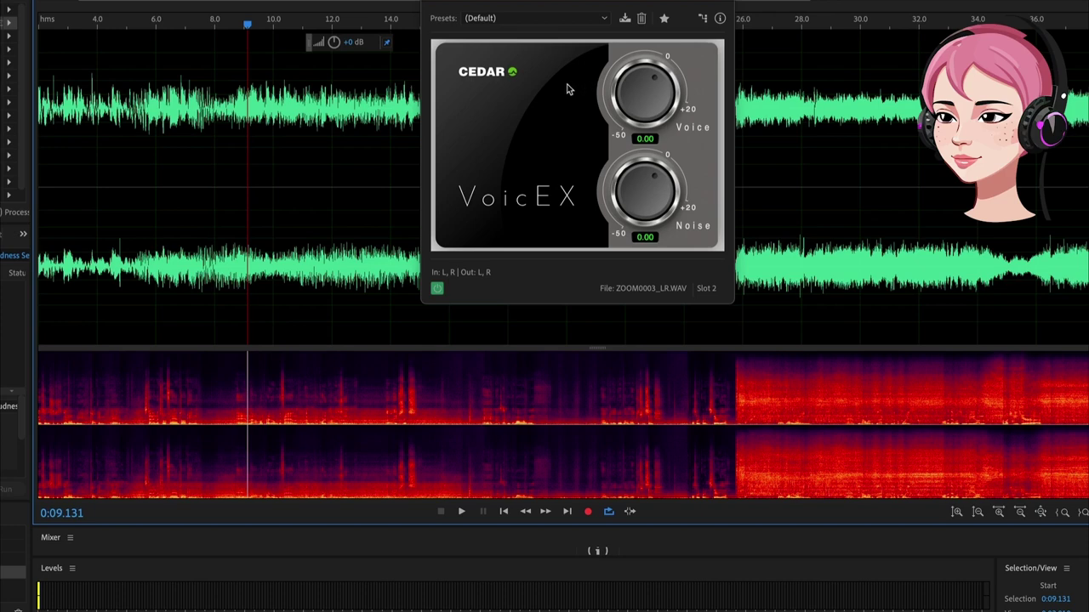
scroll(213, 121, down, 2)
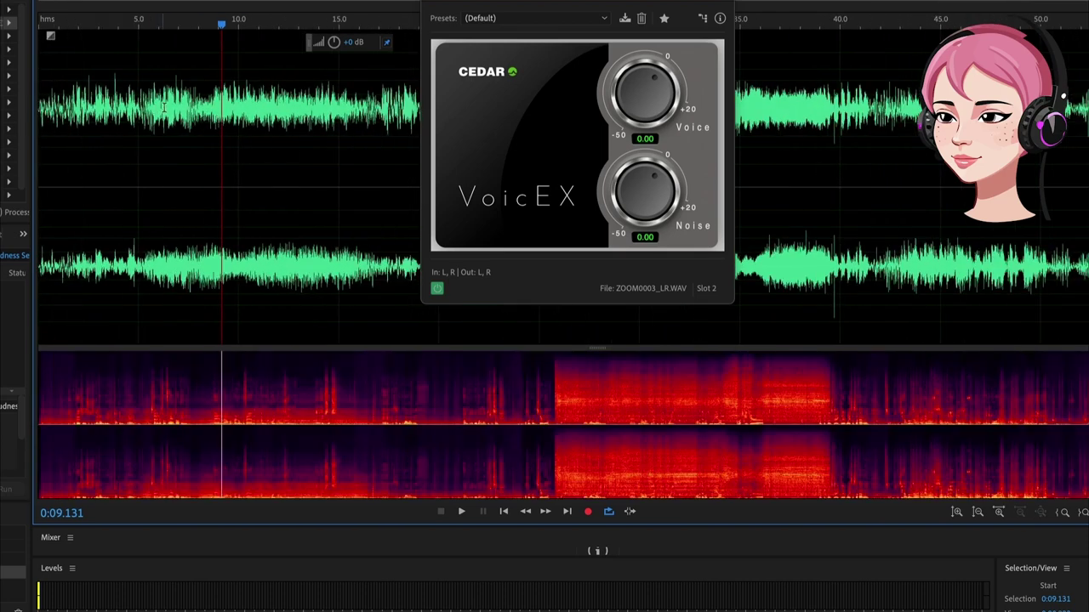
drag(477, 2, 424, 121)
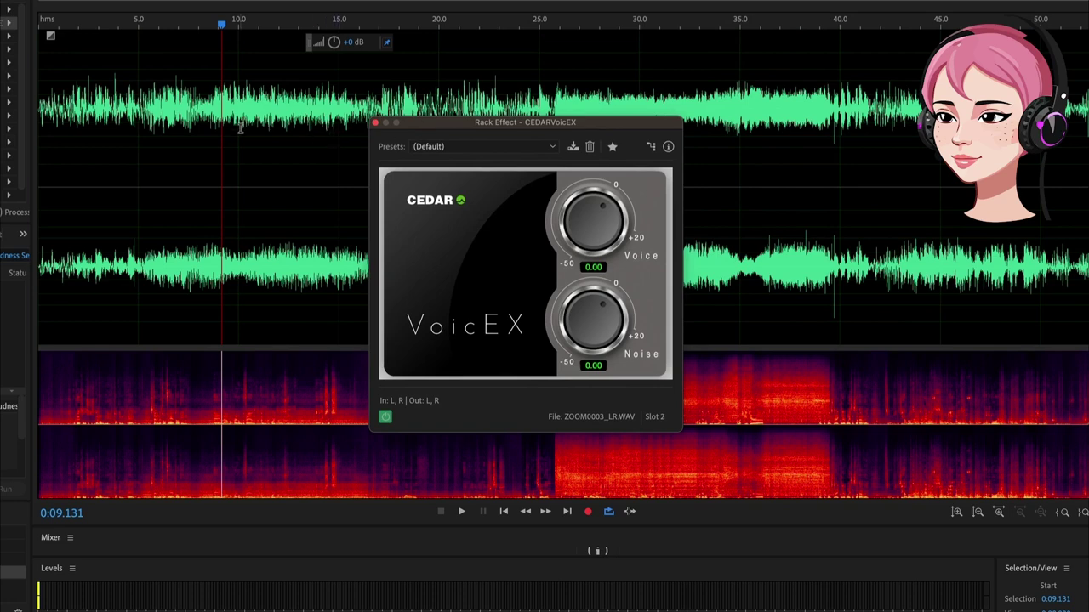
scroll(241, 130, up, 1)
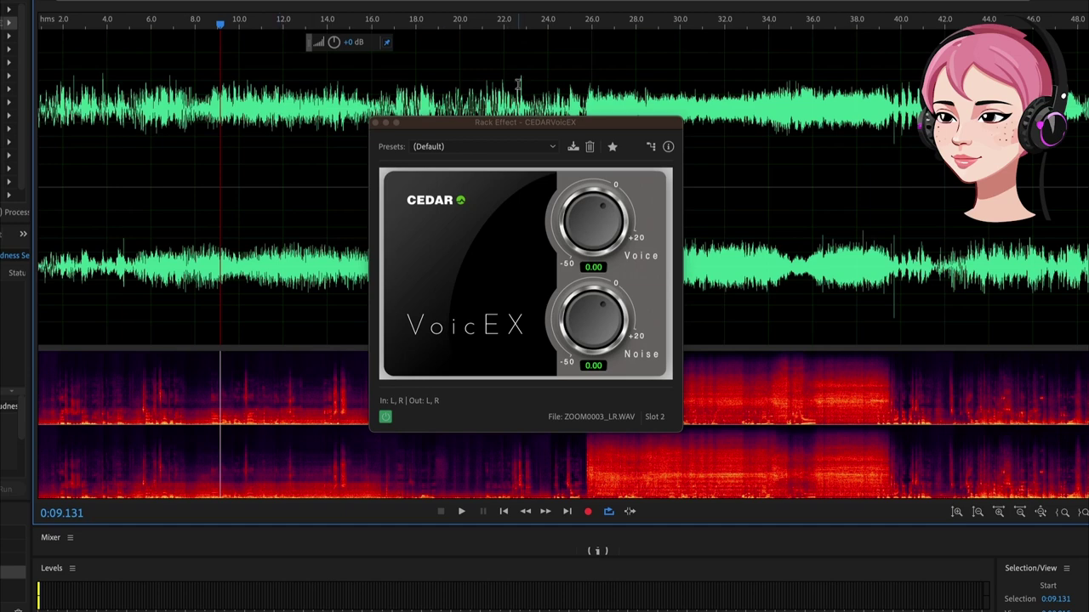
drag(474, 124, 419, 103)
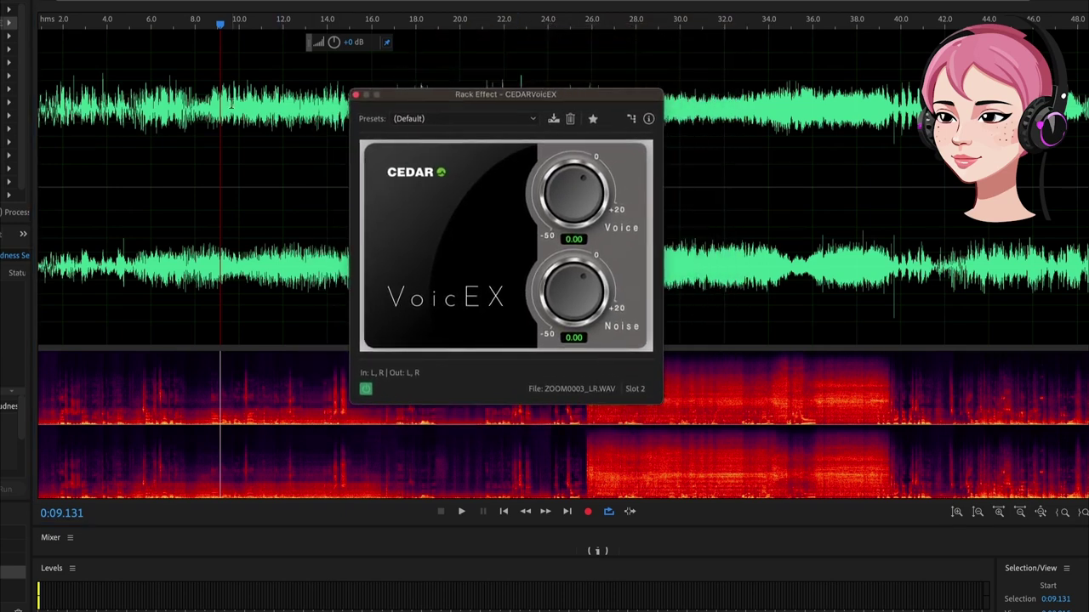
scroll(233, 110, up, 2)
click(207, 104)
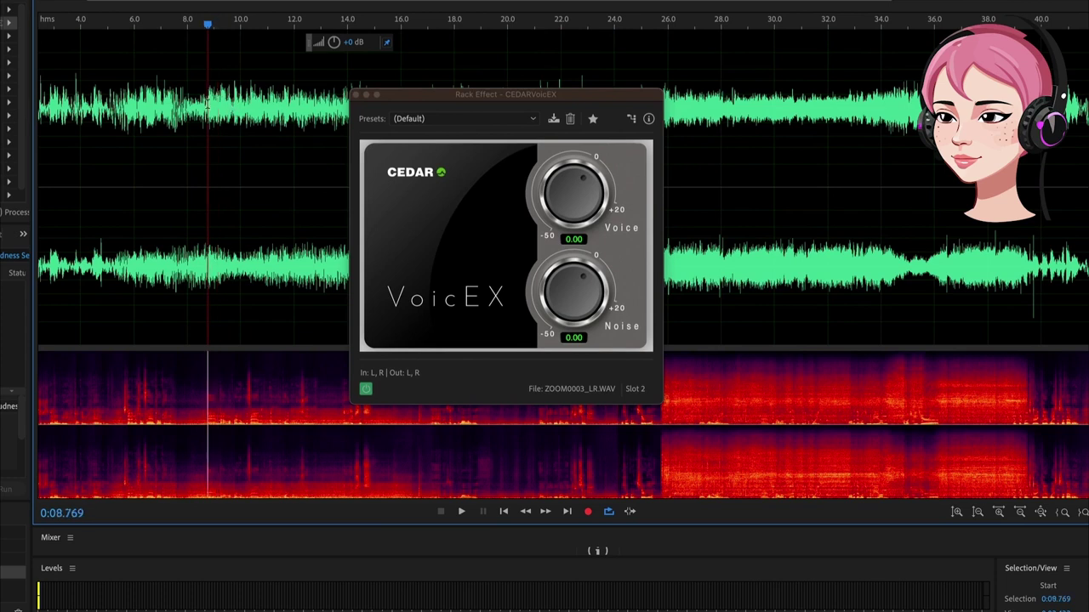
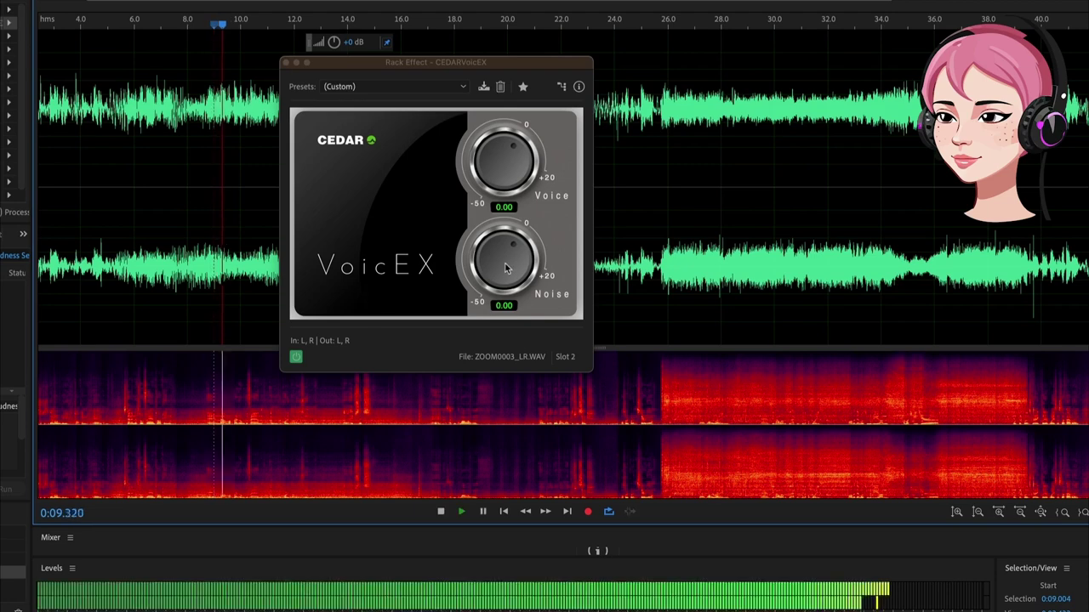
Lower VoicEX's Noise gain to -46.0 during playback, and restart playback from 0:27.254 in the loud noise section.
drag(505, 259, 485, 389)
key(space)
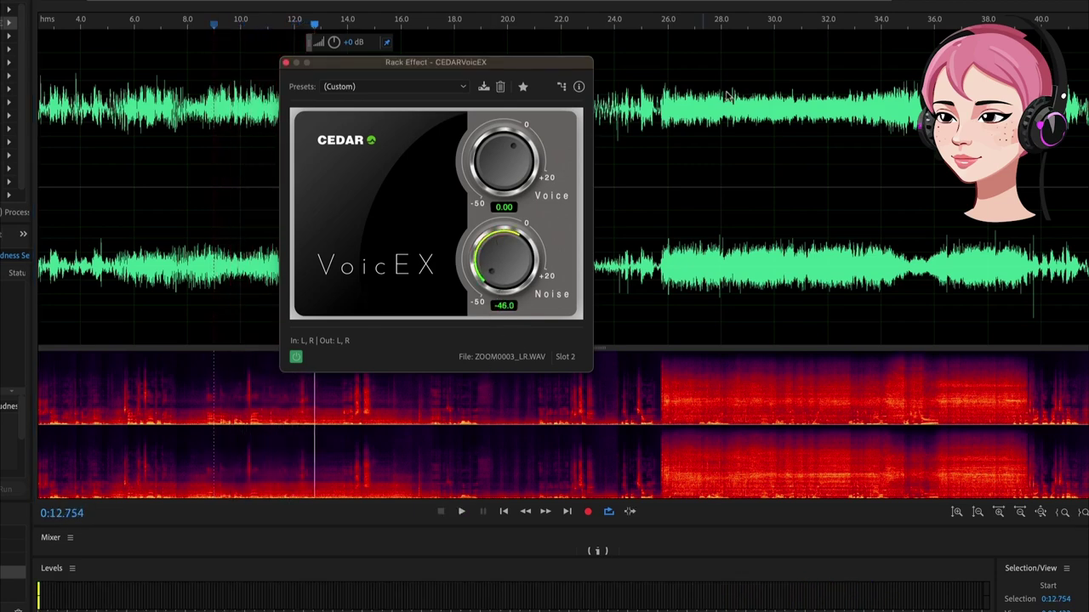
click(702, 113)
key(space)
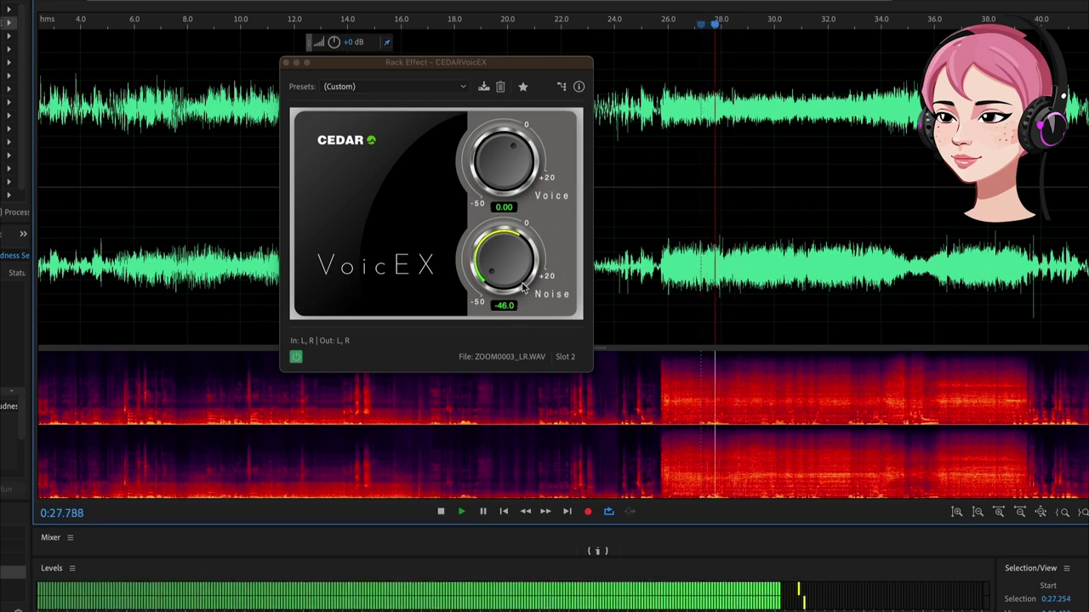
Lower the Noise gain to -50.0 while auditioning the loud noise section, and stop playback.
drag(507, 257, 510, 280)
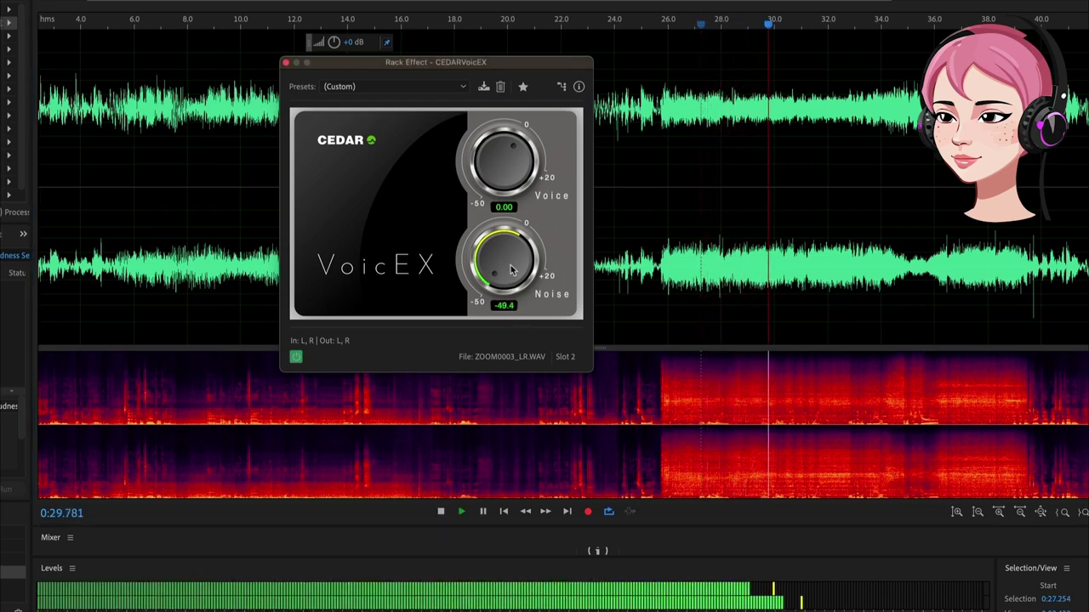
key(space)
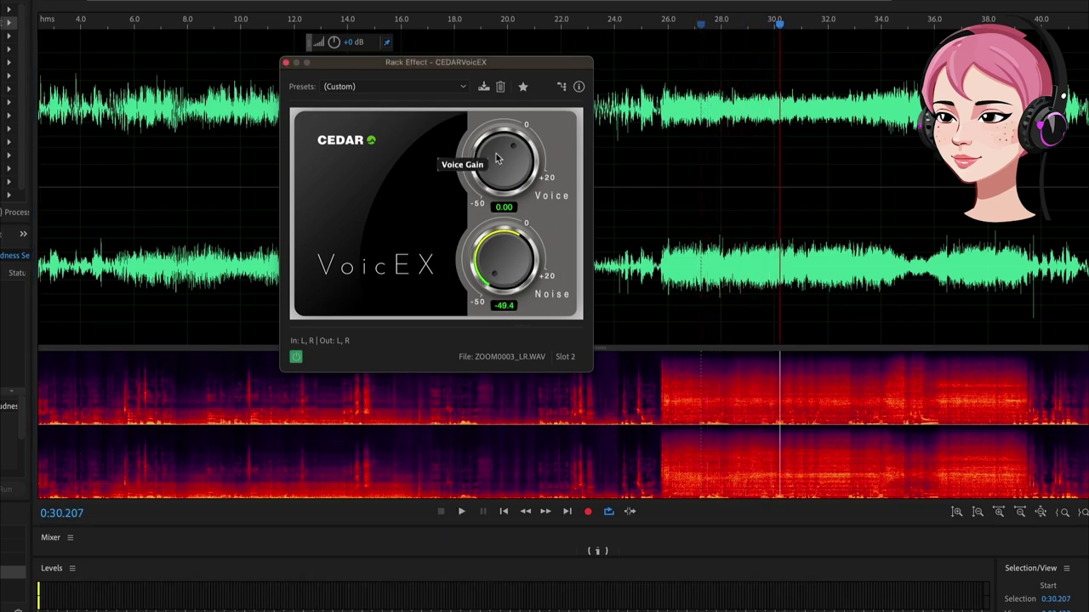
drag(508, 258, 504, 282)
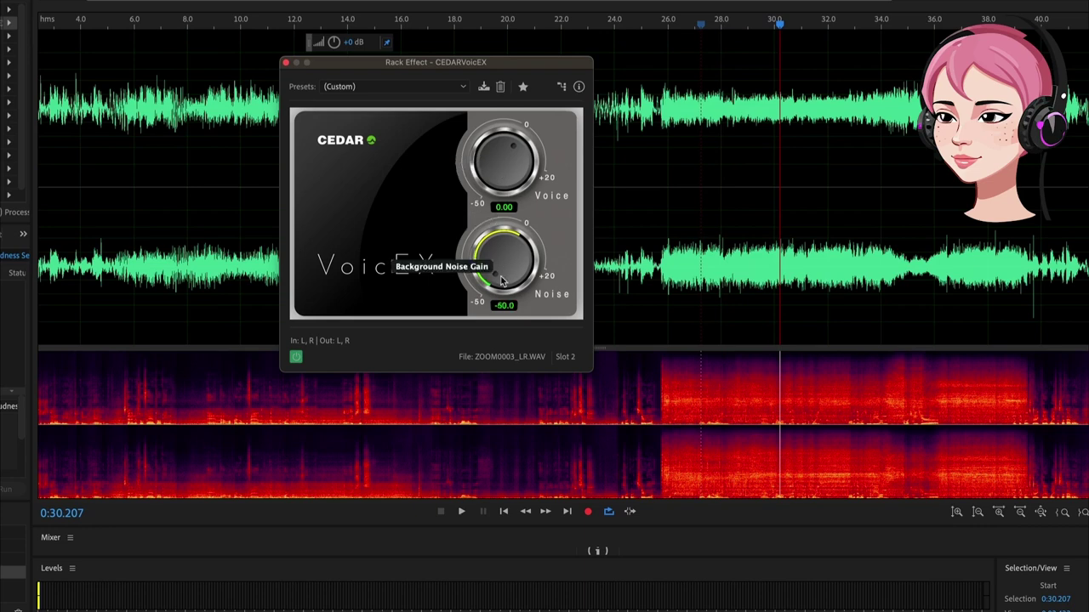
key(space)
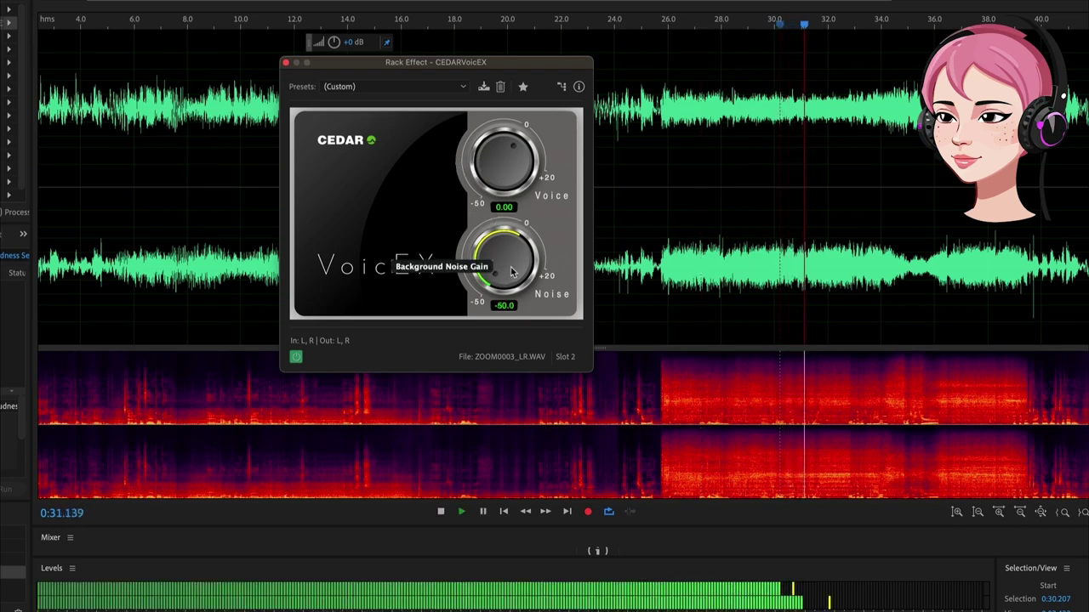
key(space)
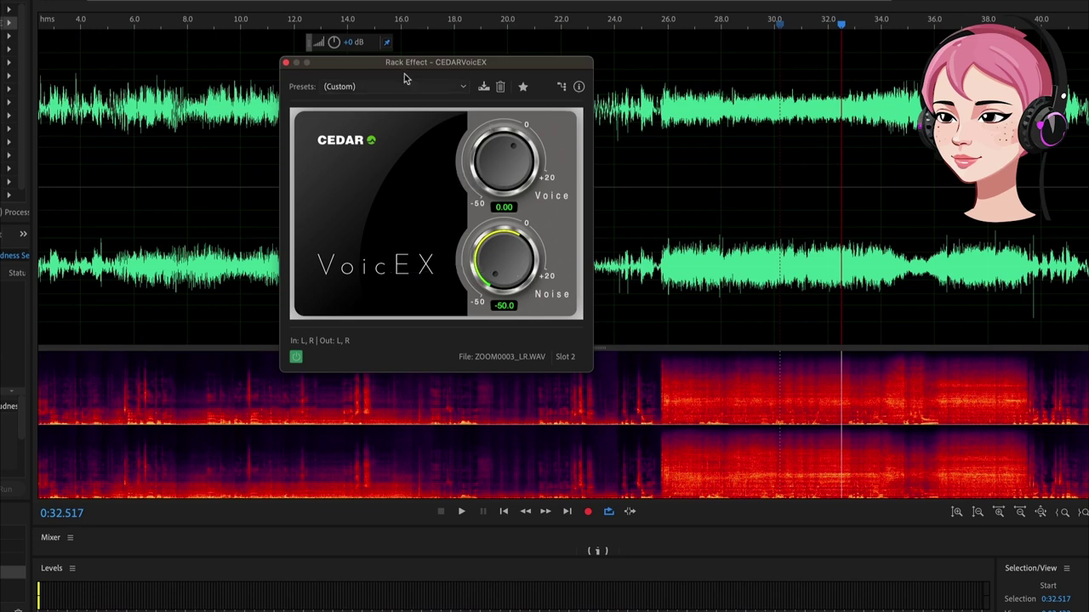
Move the VoicEX window off the early speech, audition the recording from 0:10.471, and stop playback.
drag(387, 67, 600, 50)
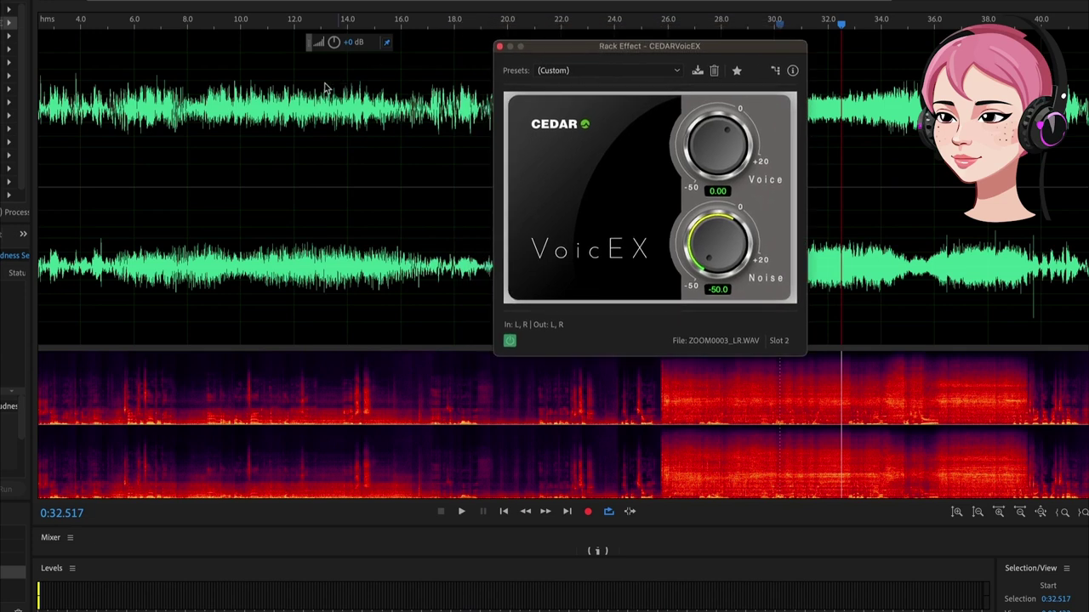
click(253, 97)
key(space)
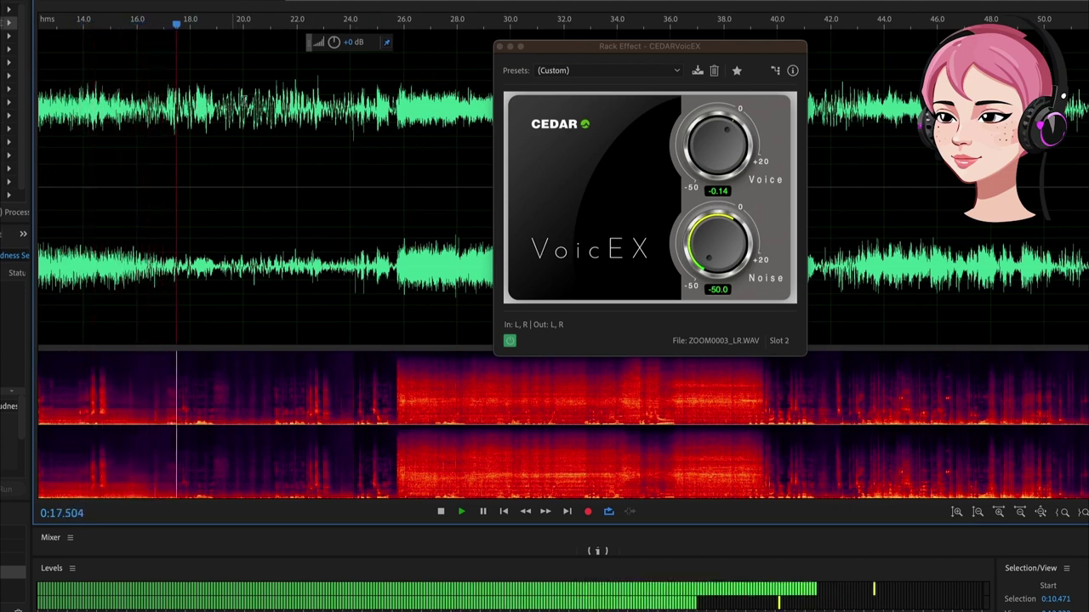
key(space)
key(=)
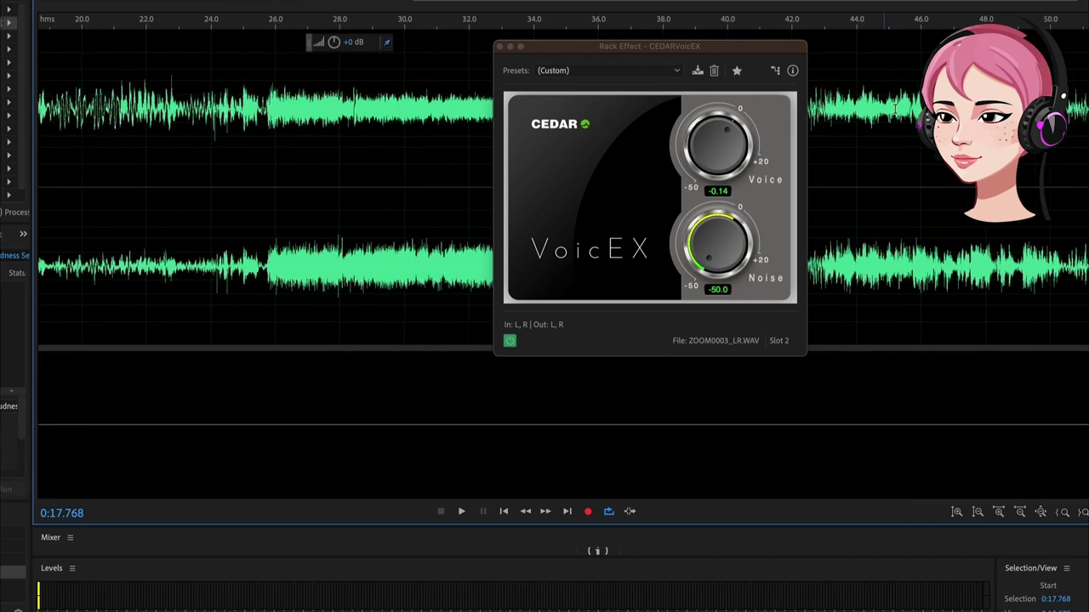
Uncover the speech after the loud noise section, select it from 0:44.000 to about 0:50.4, and audition it.
drag(758, 51, 477, 73)
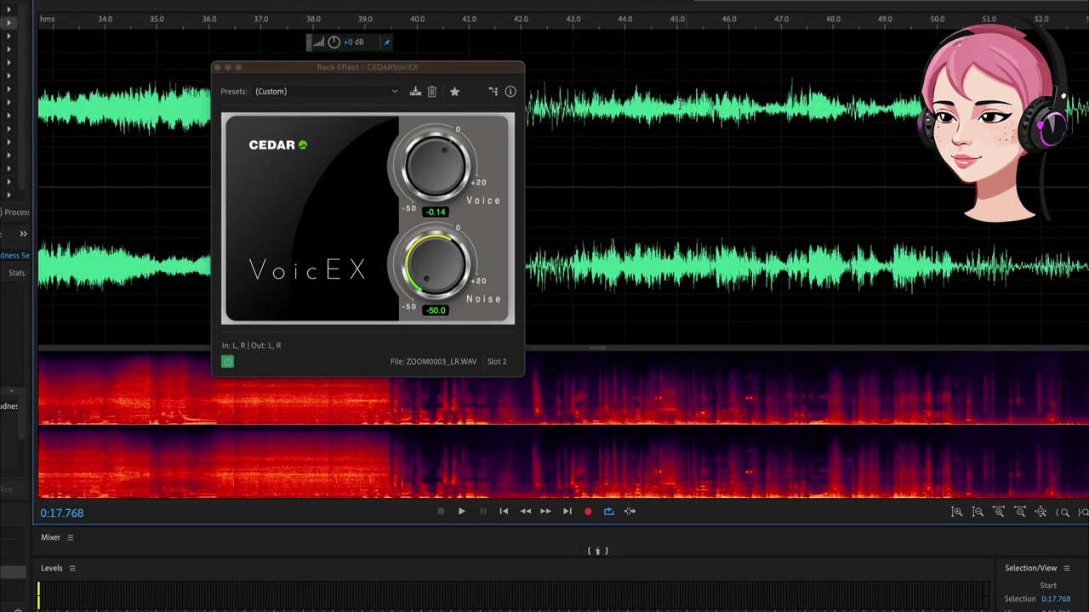
drag(623, 110, 961, 111)
key(space)
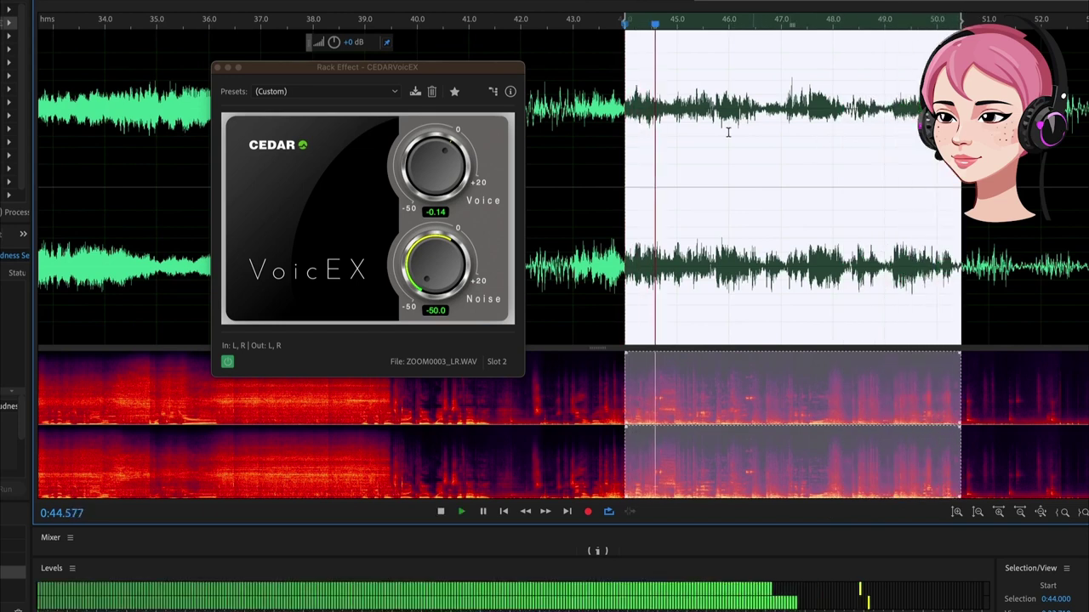
click(466, 197)
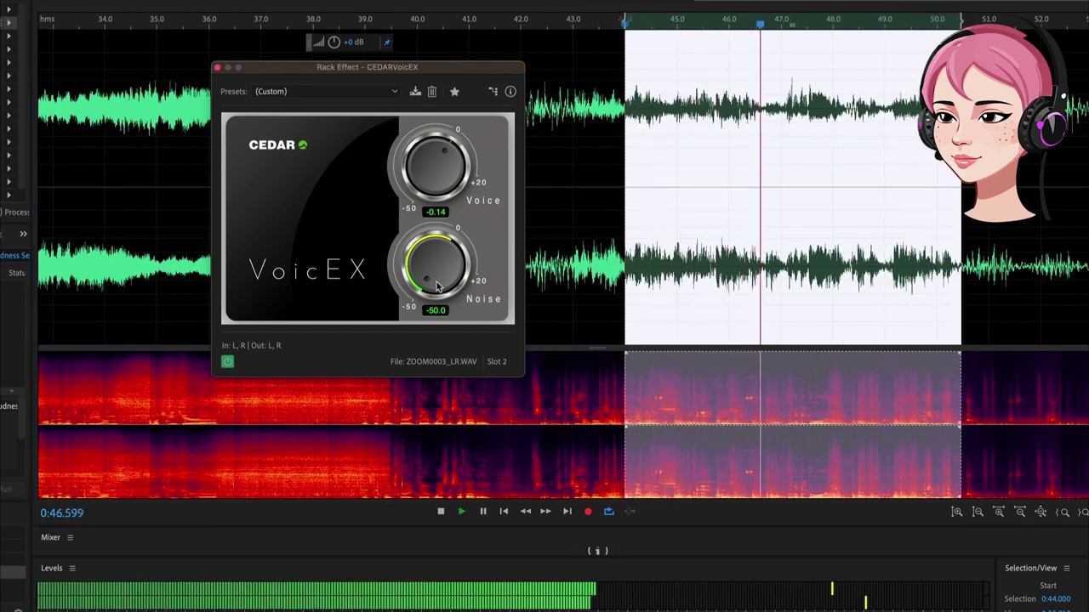
key(space)
Audition the passage from 0:43.000 to about 0:51.2, and reselect the speech from 0:42.540 to about 0:50.4.
drag(573, 264, 1001, 218)
key(space)
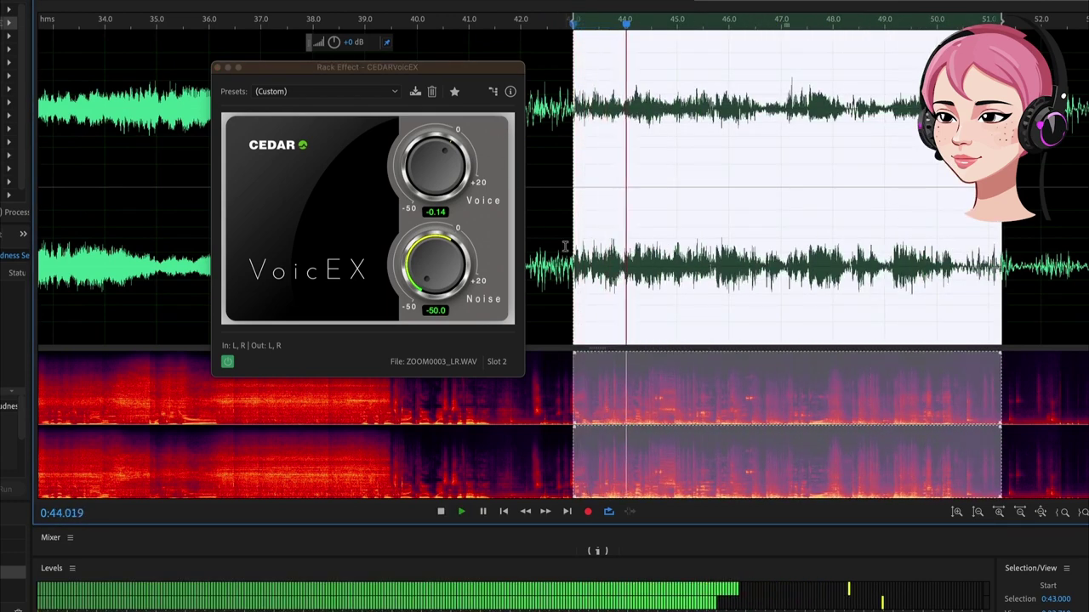
key(space)
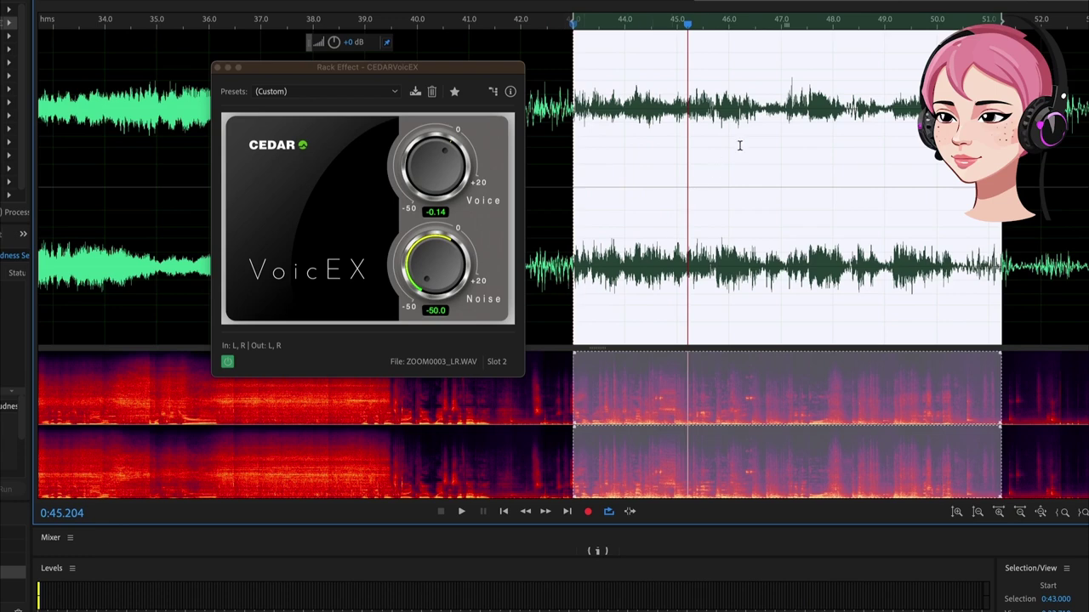
drag(754, 255, 669, 255)
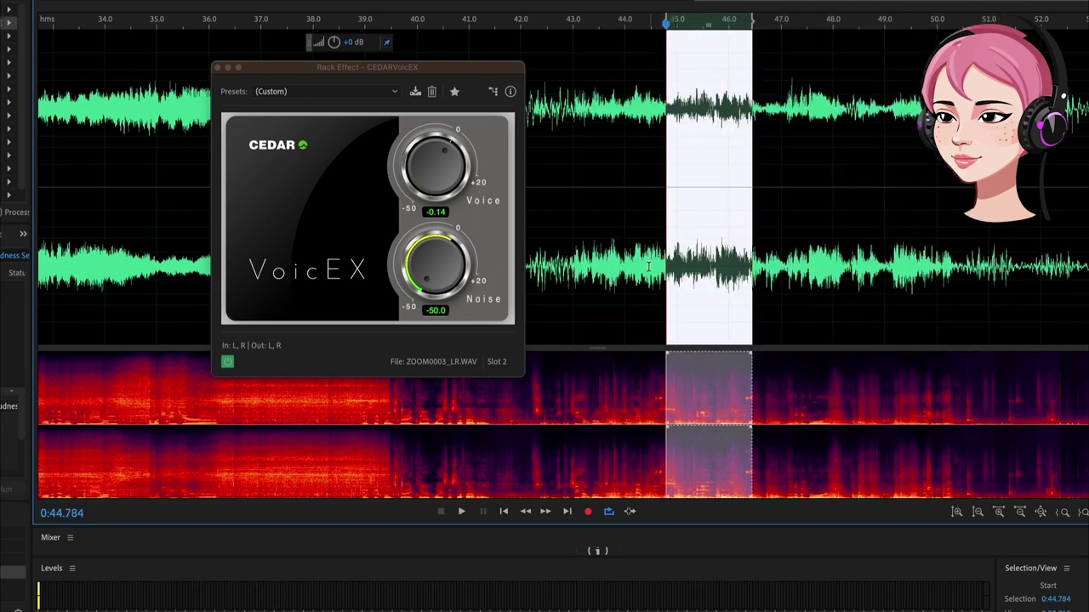
drag(562, 264, 958, 227)
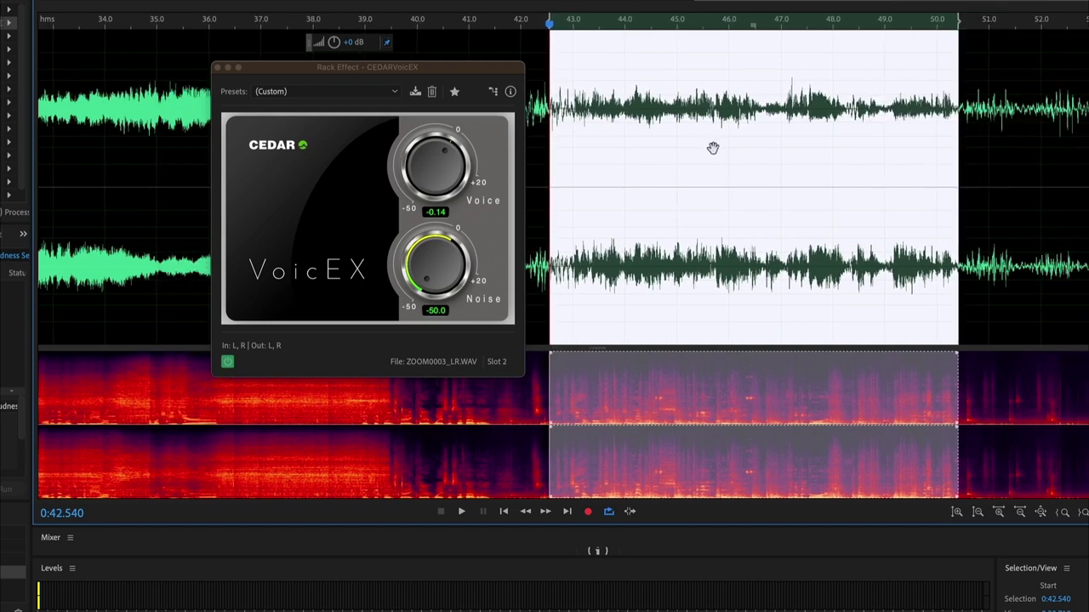
Move the VoicEX window away from the selected passage and reset its Voice gain to 0.00.
drag(475, 69, 354, 71)
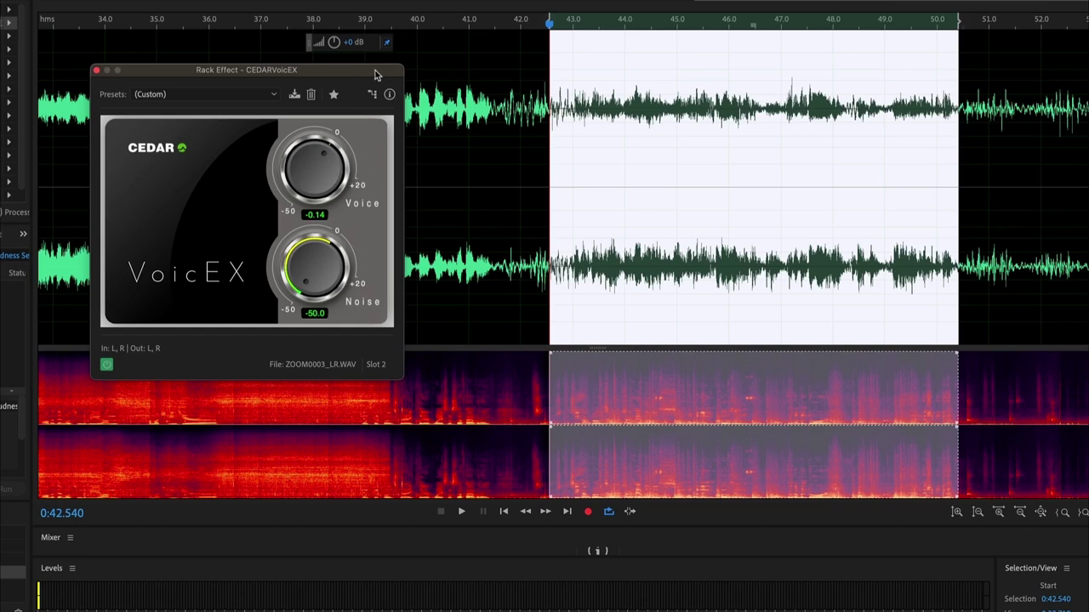
double_click(311, 165)
scroll(589, 156, down, 1)
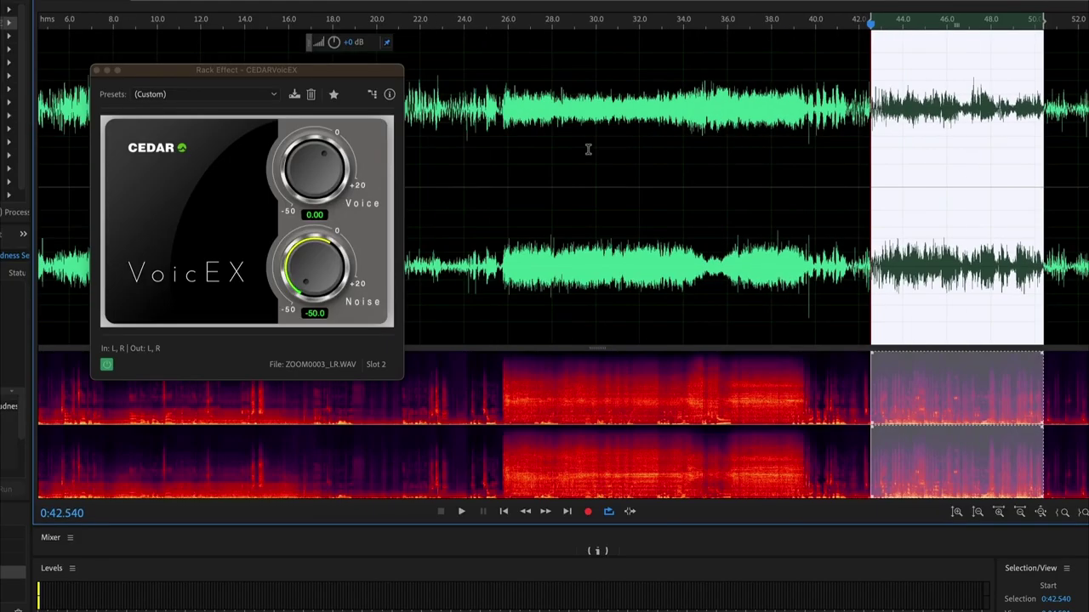
Move the VoicEX window further aside and bring the recording's beginning through about 0:42 into view.
drag(359, 73, 226, 140)
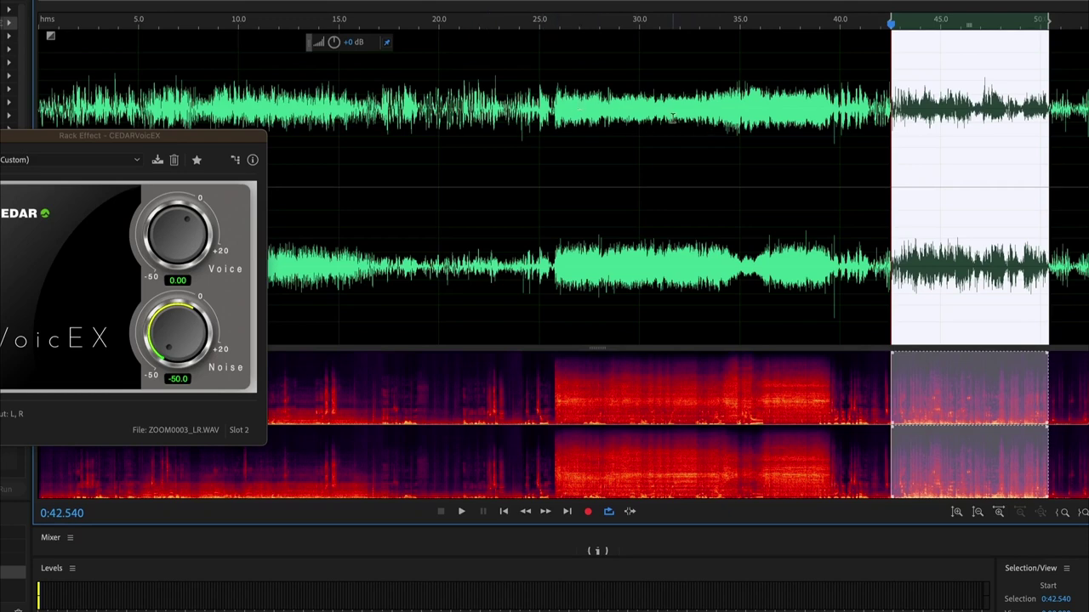
scroll(672, 119, up, 2)
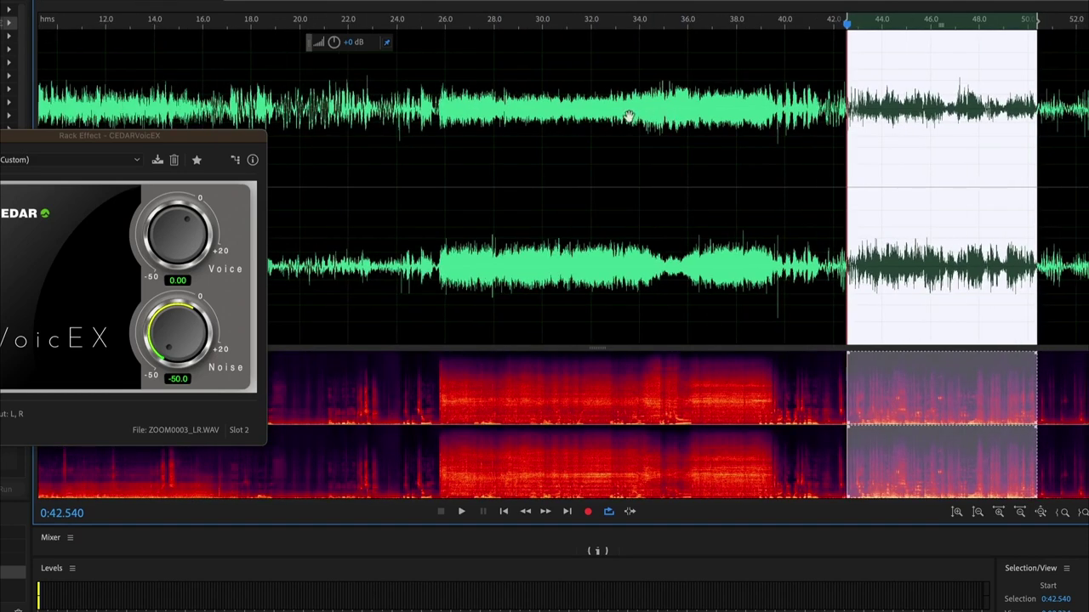
drag(629, 117, 849, 124)
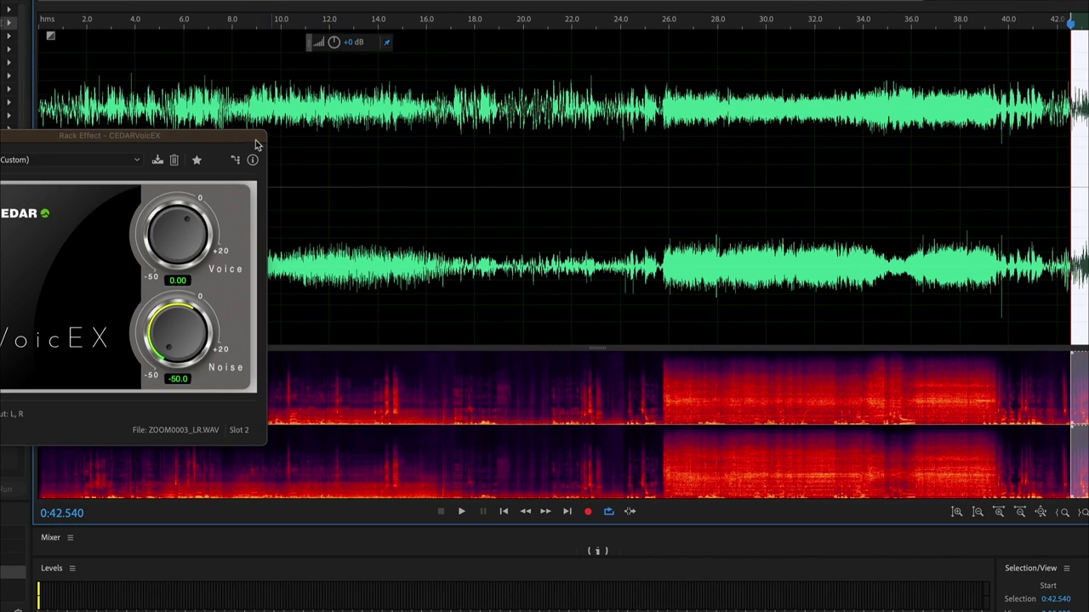
Move the VoicEX window aside and audition the loud noise section from 0:28.858 to 0:31.046.
drag(252, 139, 209, 103)
key(space)
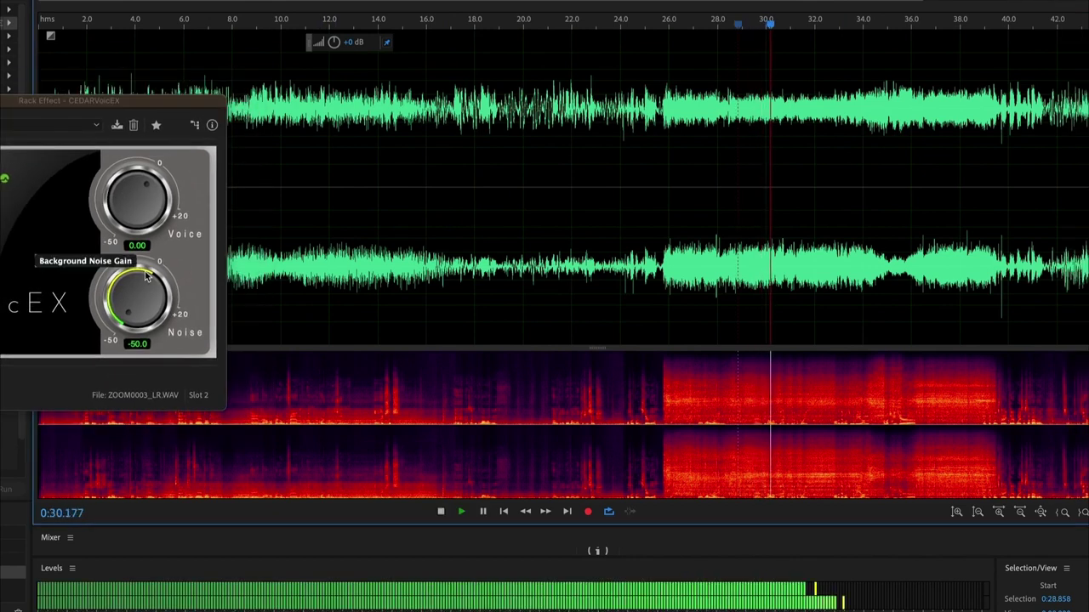
key(space)
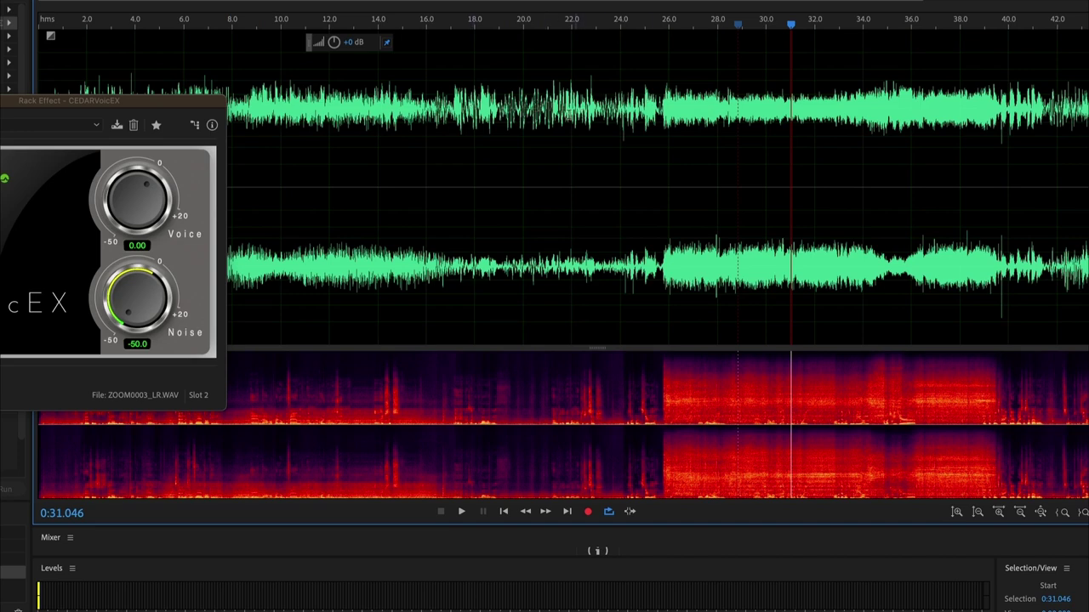
Bring the whole VoicEX window into view, set its Noise gain to -25.7, and reposition the window over the waveform.
scroll(478, 117, up, 1)
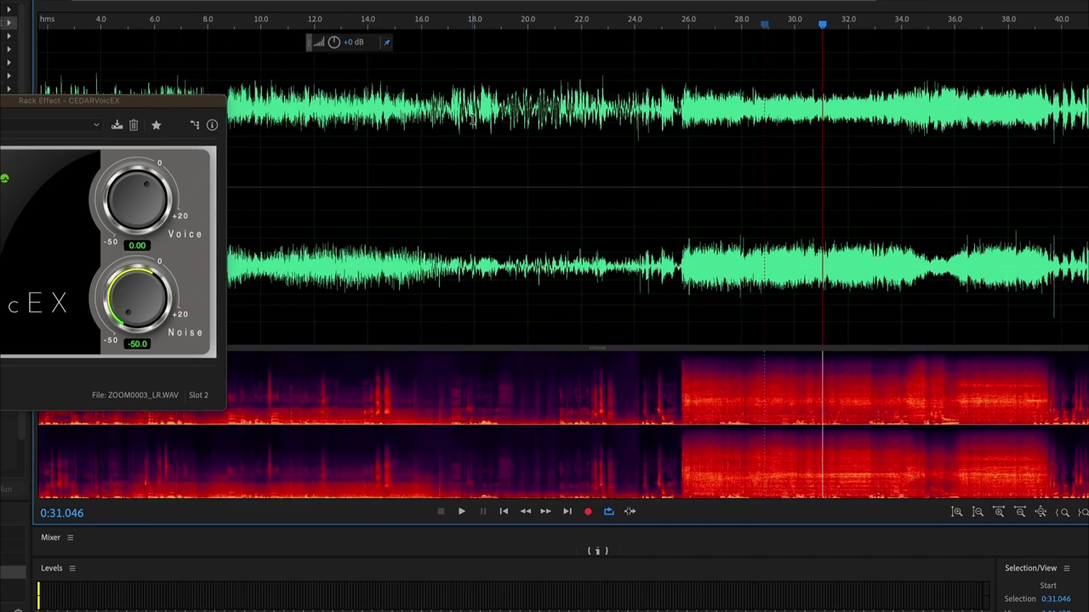
scroll(472, 120, down, 2)
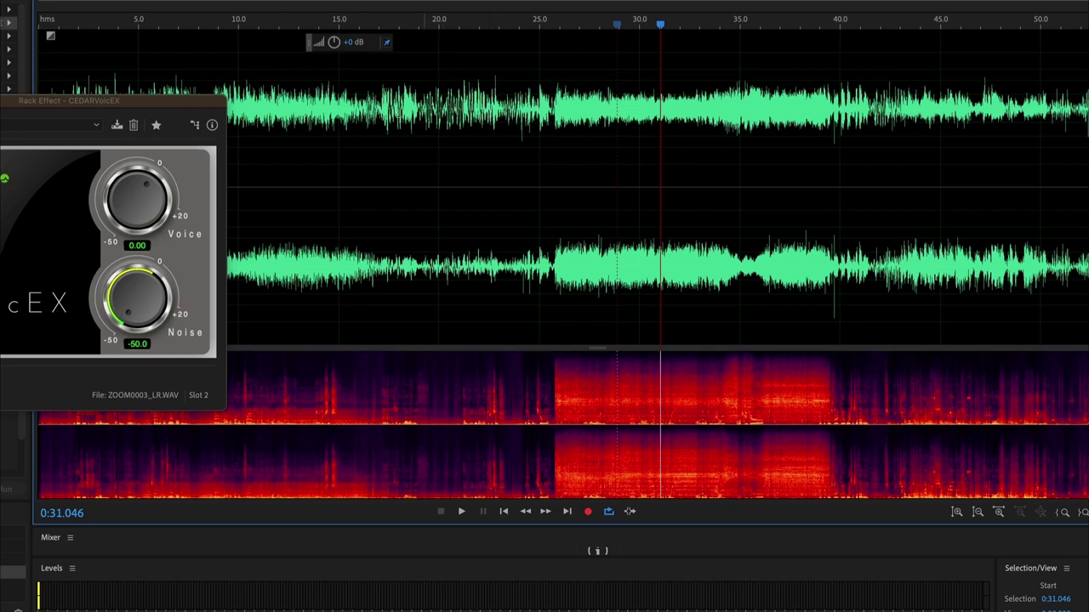
drag(63, 100, 203, 34)
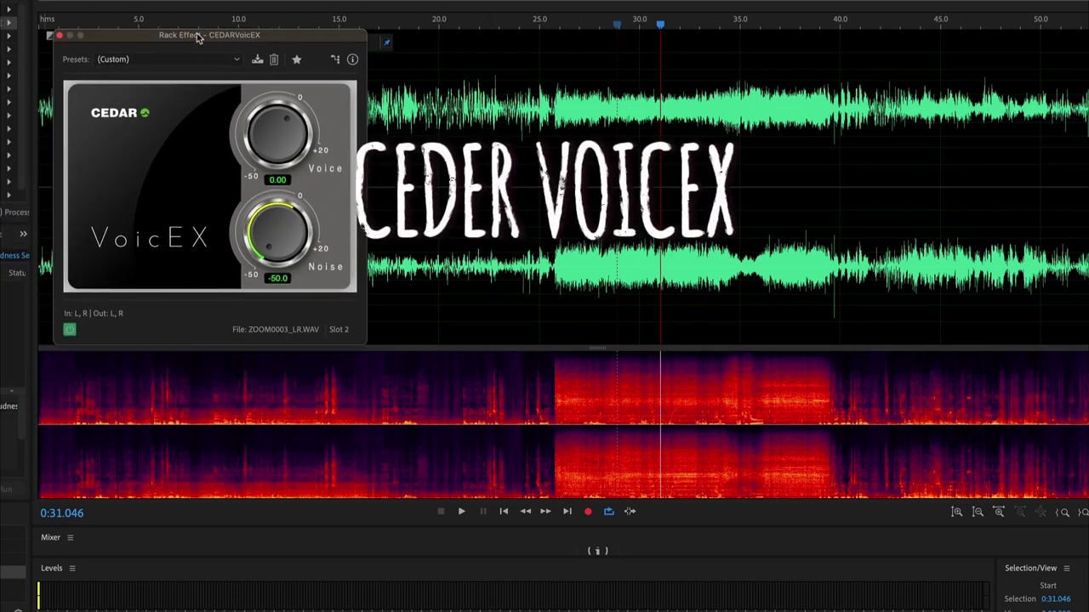
drag(310, 189, 338, 125)
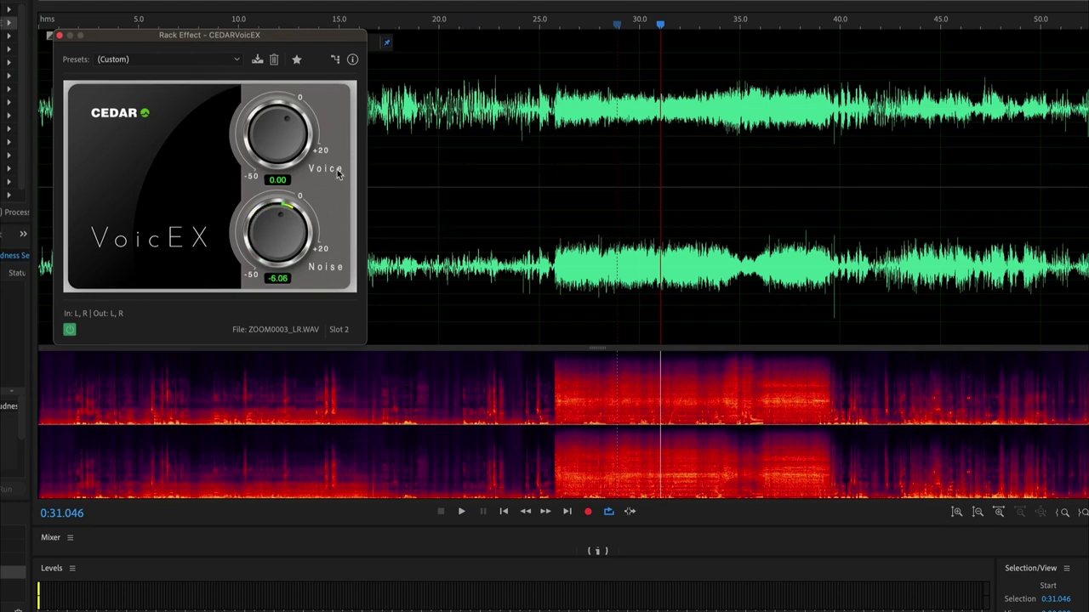
drag(258, 224, 284, 244)
click(416, 124)
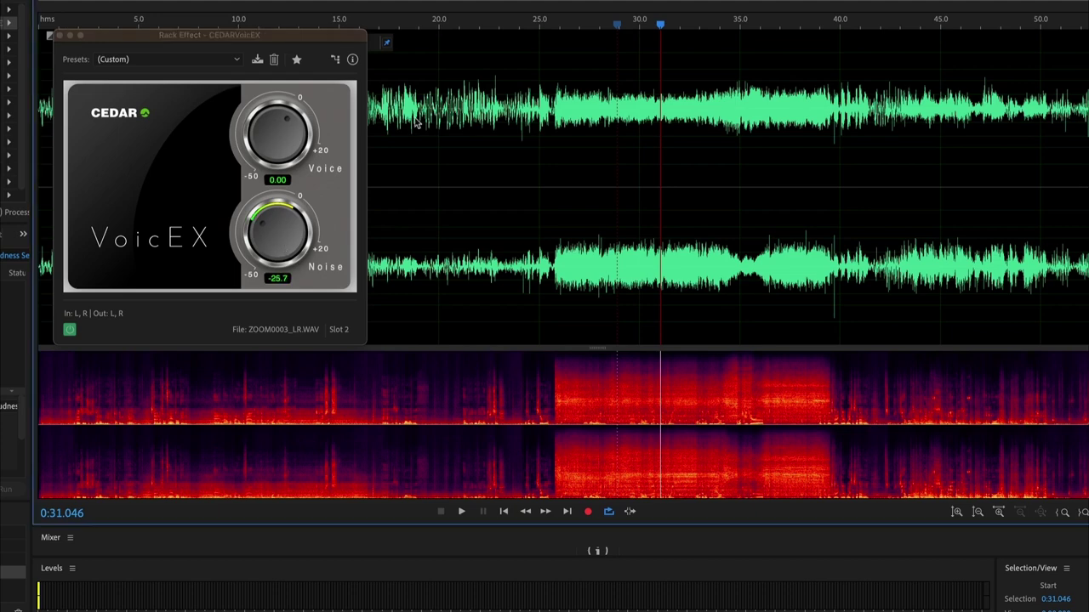
drag(250, 38, 331, 103)
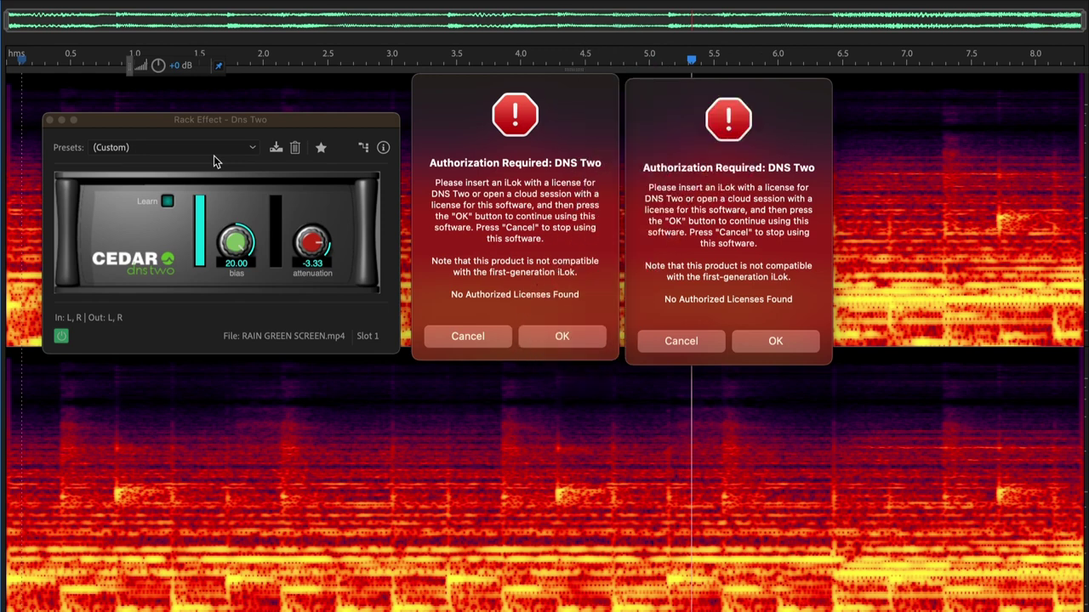
Move the second DNS Two authorization dialog away from the first one.
click(232, 238)
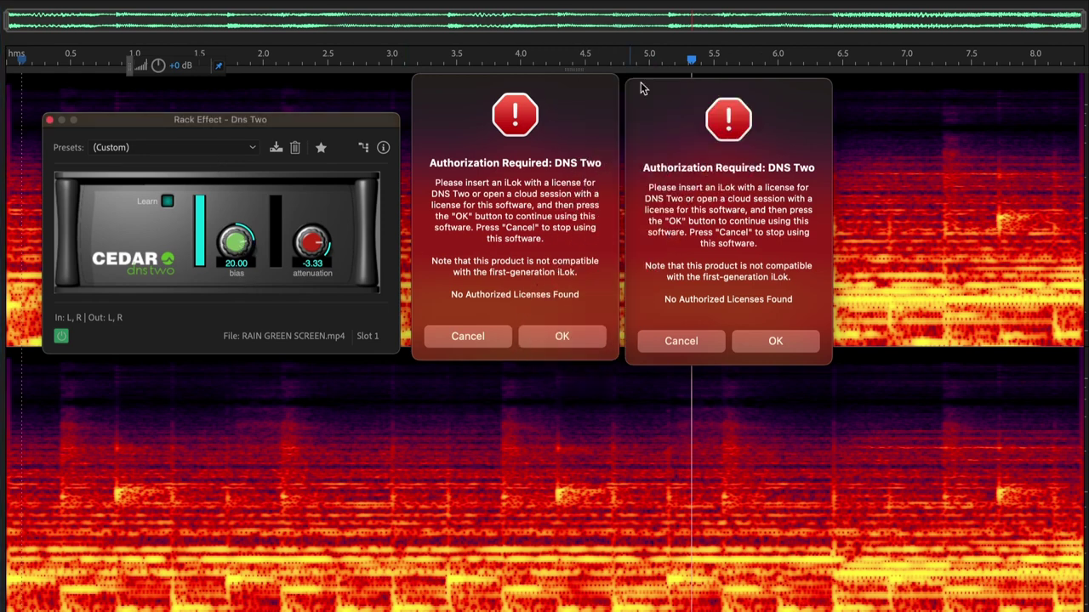
mouse_move(718, 110)
mouse_down()
mouse_move(723, 90)
mouse_move(704, 105)
mouse_move(725, 108)
mouse_up()
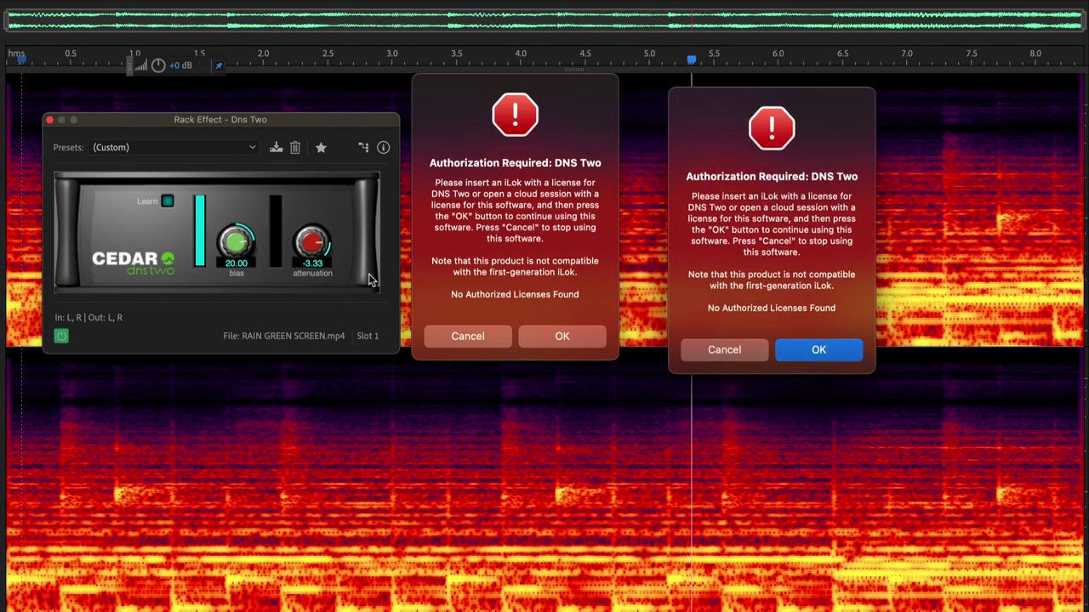
click(312, 269)
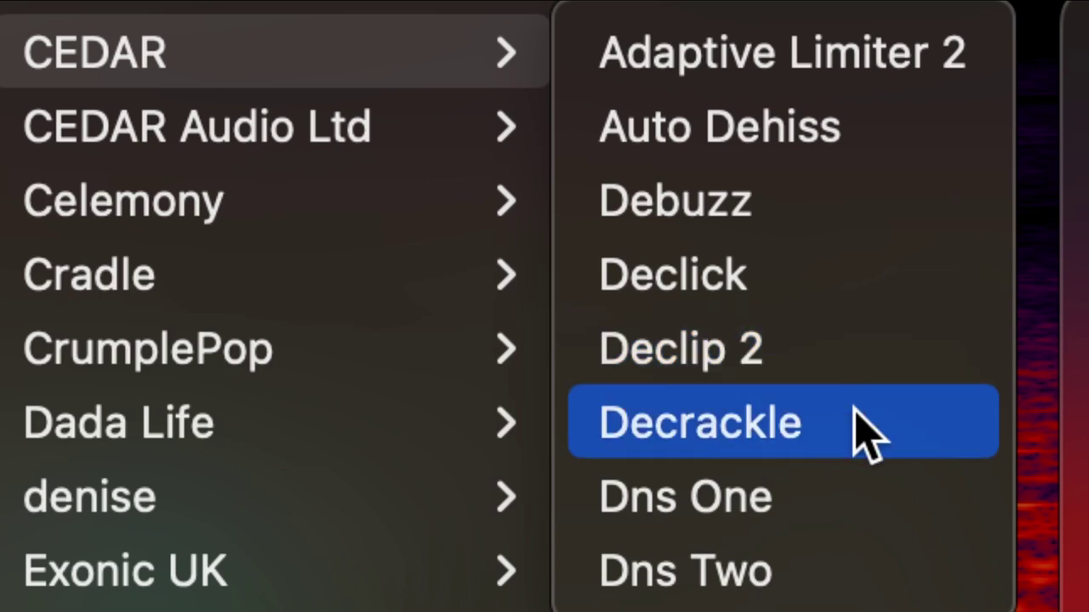
Load the CEDAR DNS One effect in the rack and turn on its Learn mode.
click(856, 489)
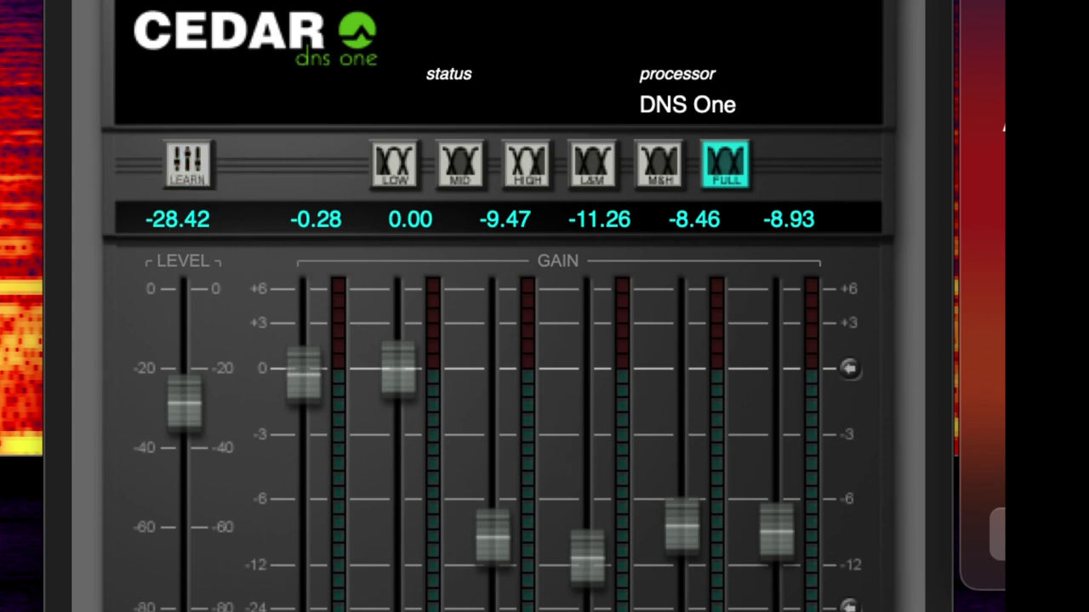
click(207, 166)
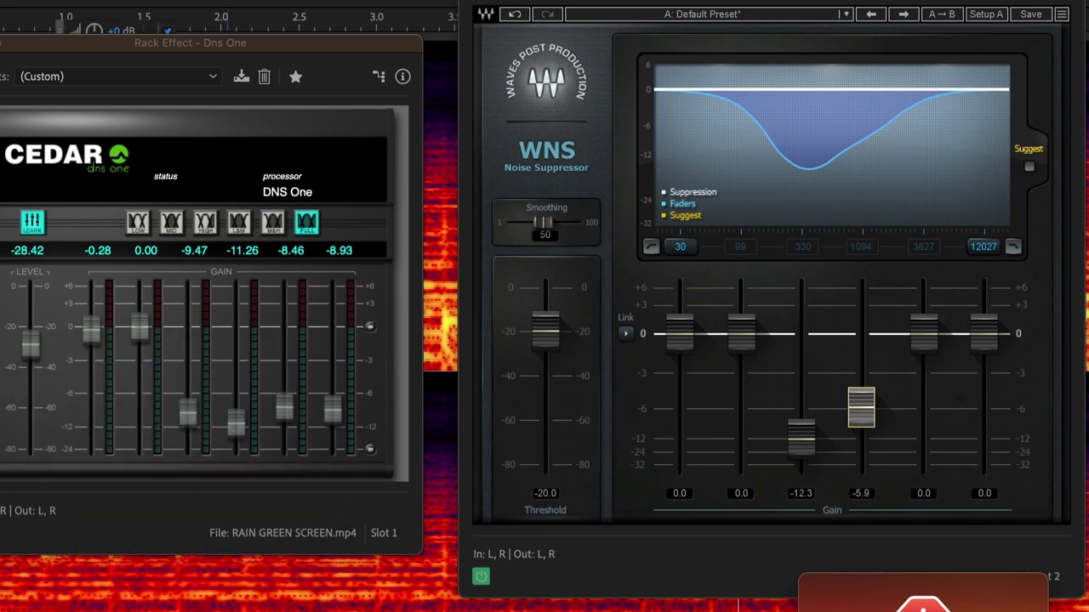
Dismiss the authorization dialog overlapping the WNS noise suppressor window.
click(676, 585)
key(Escape)
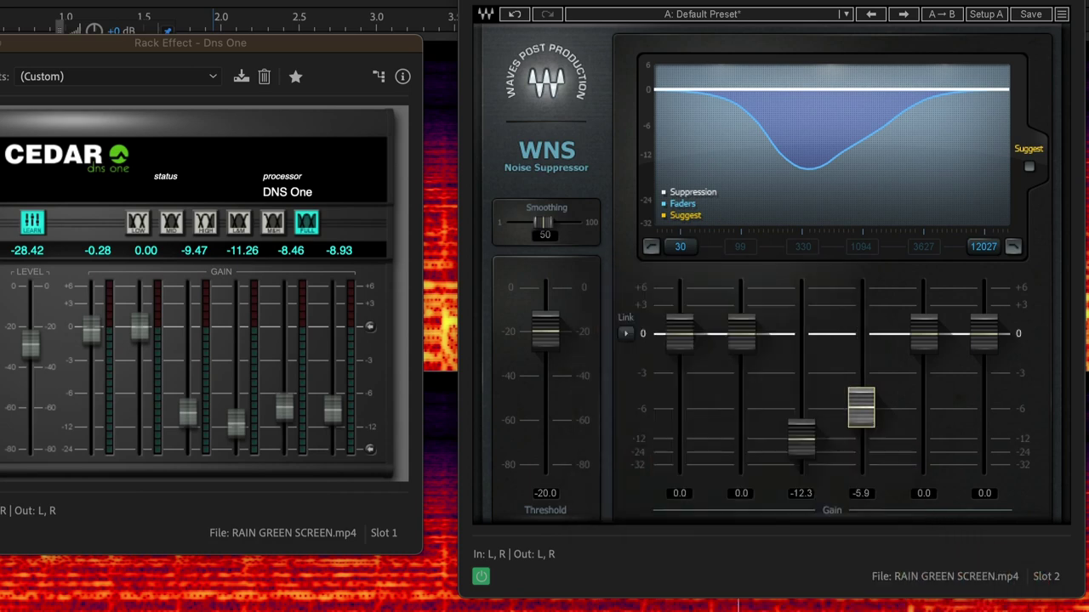
key(Escape)
key(Escape)
Arrange the WNS and DNS One windows side by side to compare their layouts, and close WNS.
drag(521, 2, 516, 30)
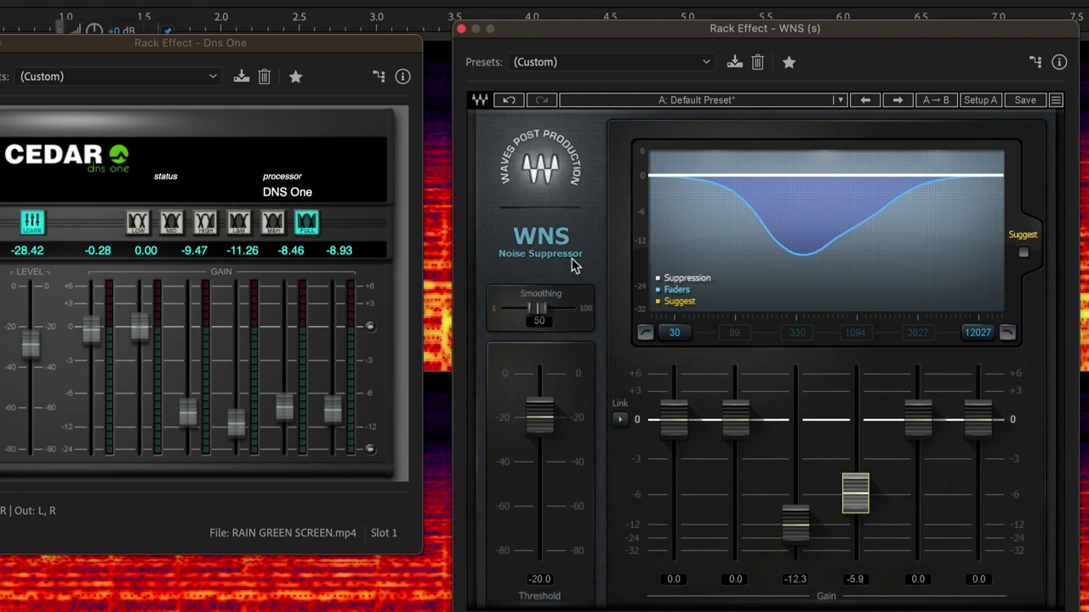
drag(213, 47, 166, 81)
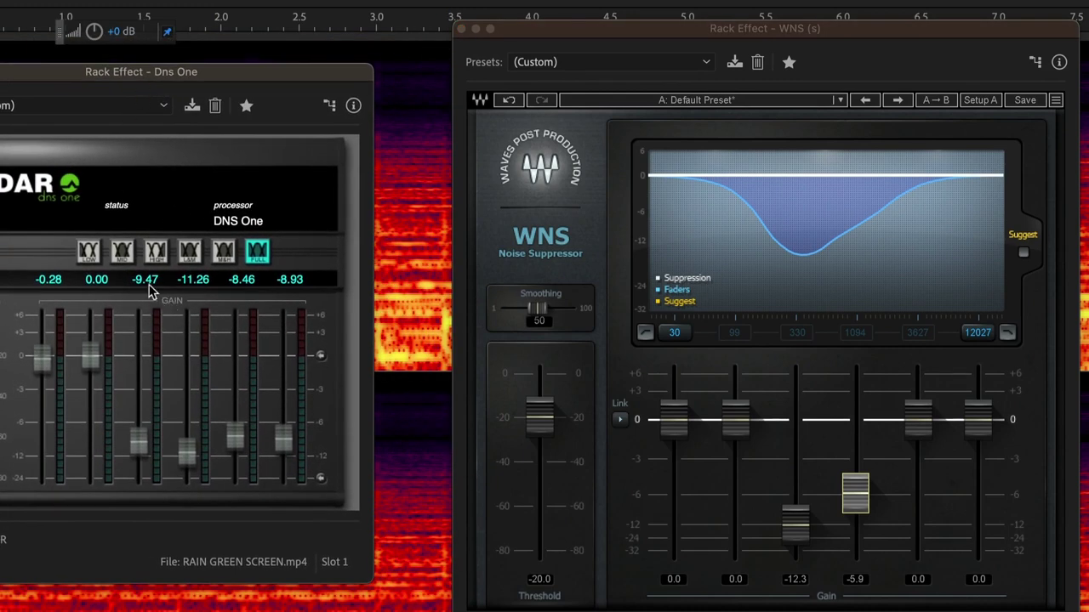
drag(555, 31, 559, 63)
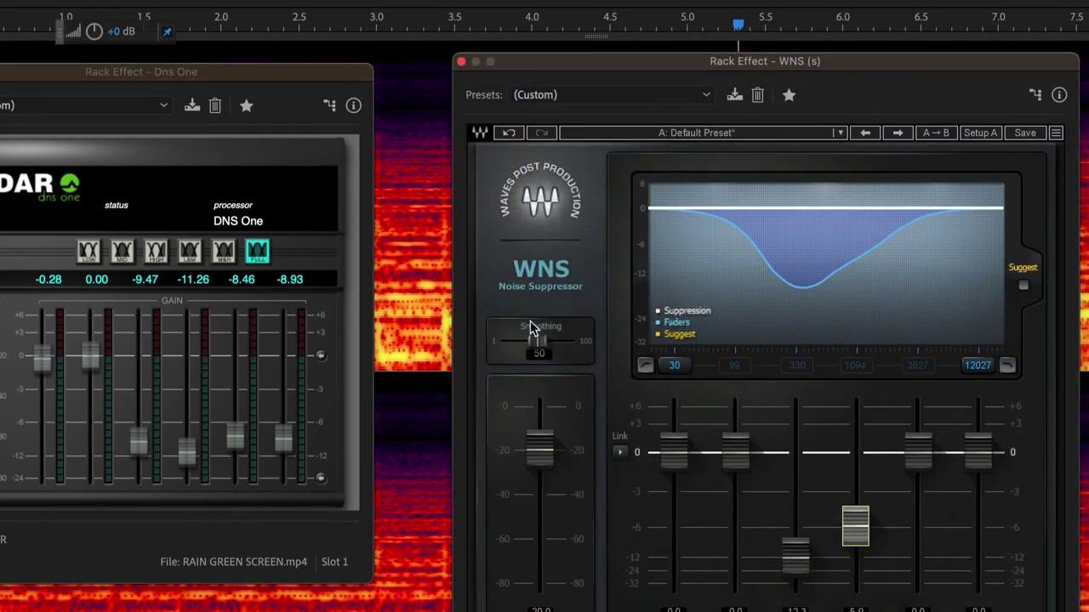
click(461, 62)
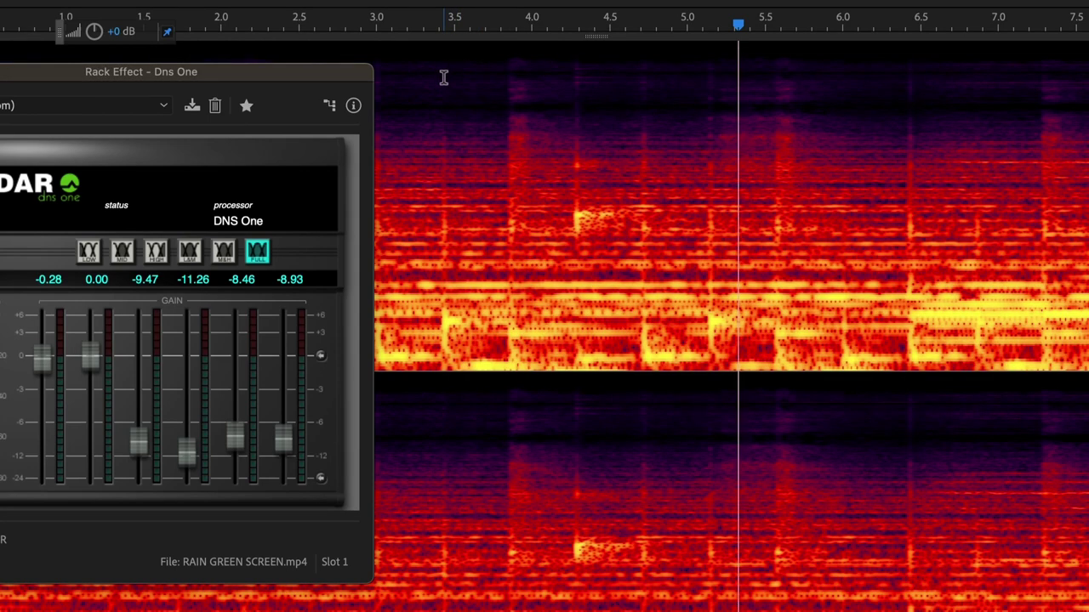